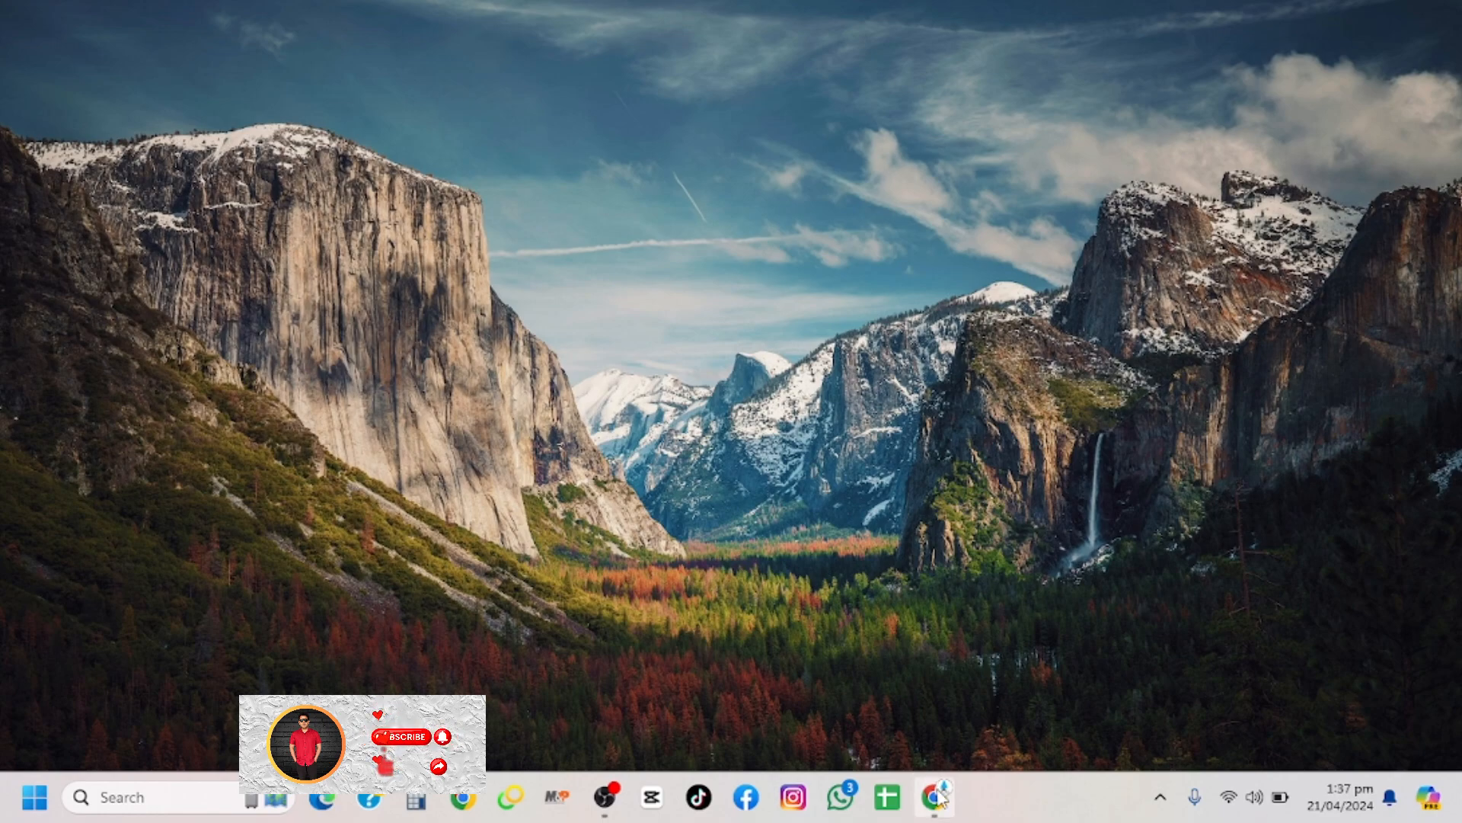
Switch to Chrome and review the Sony WF-C700N earbuds listing on Amazon, including its address, title and product details
left_click(936, 796)
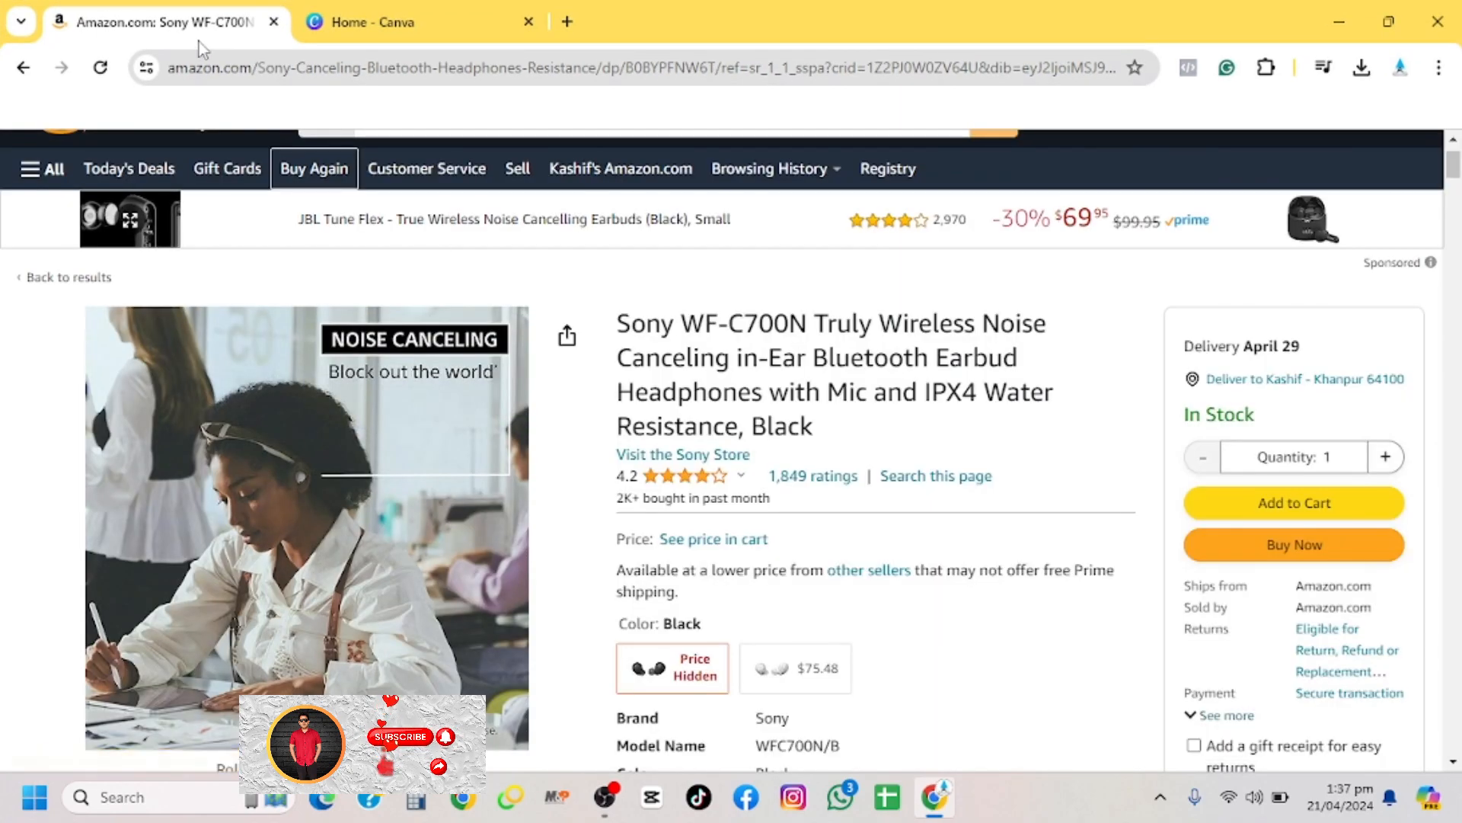
left_click_drag(251, 67, 165, 74)
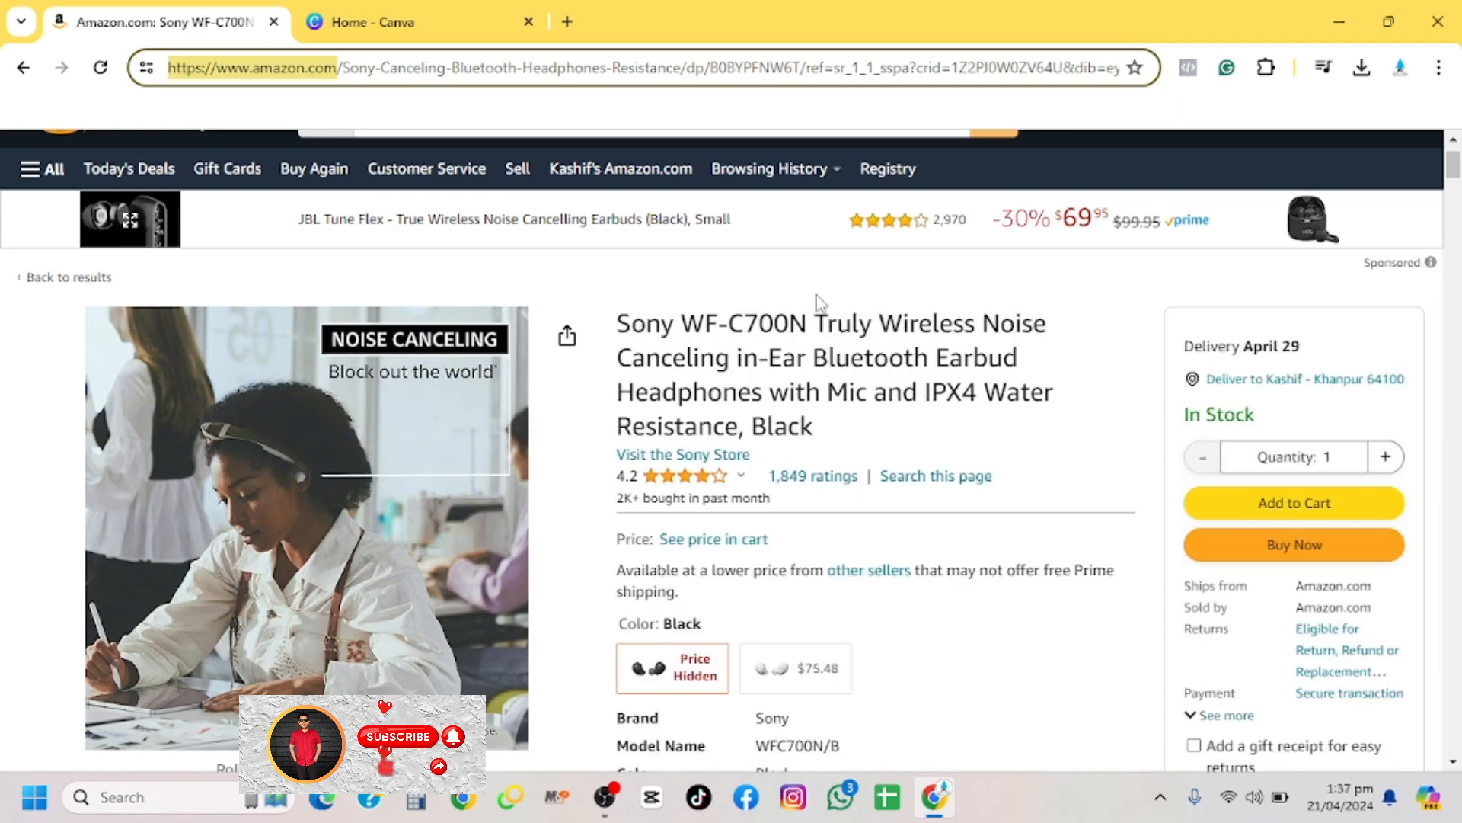
scroll(708, 368, "down", 2)
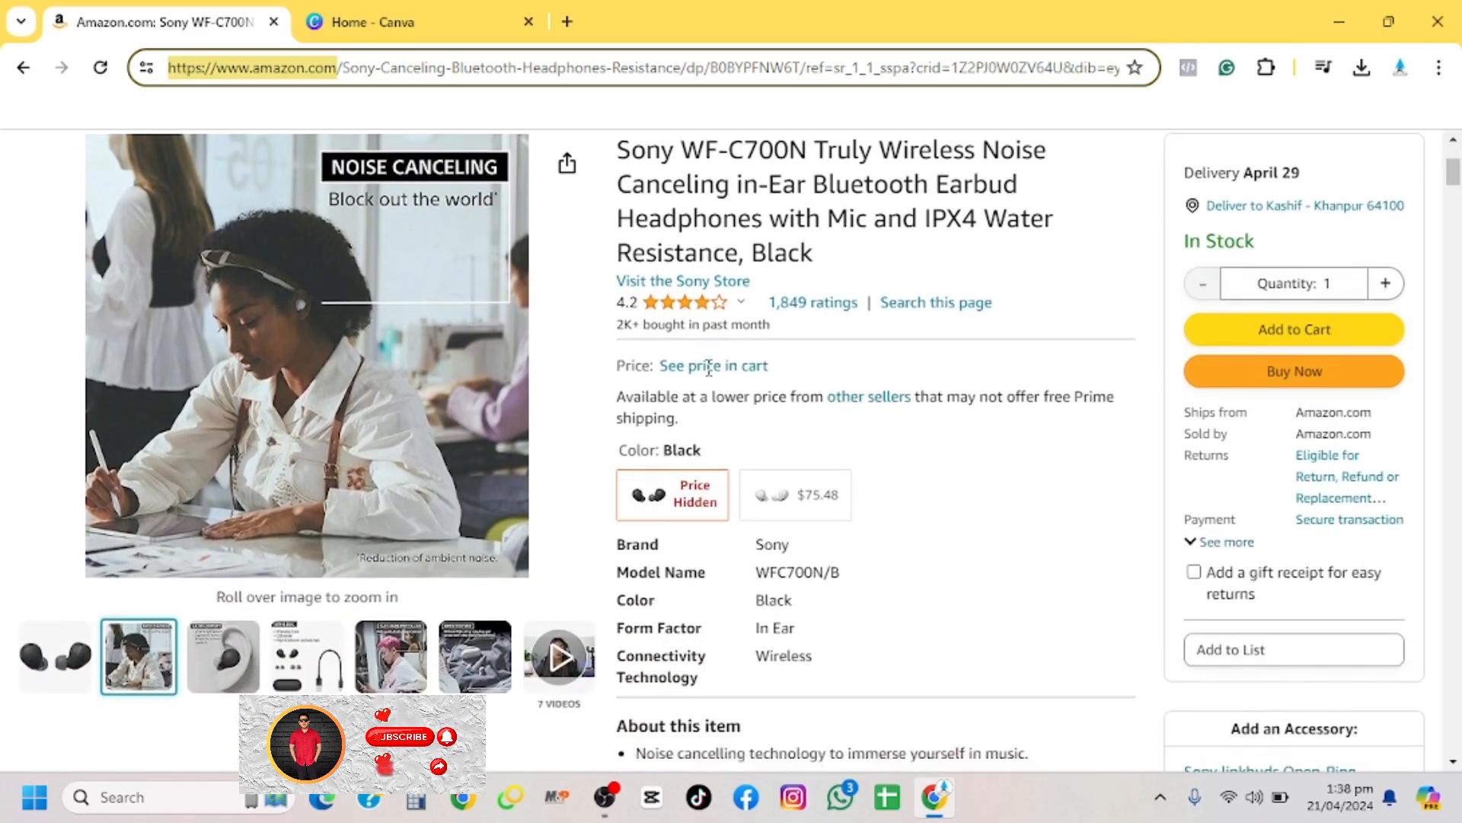
scroll(708, 368, "up", 4)
scroll(708, 368, "down", 2)
scroll(437, 203, "up", 2)
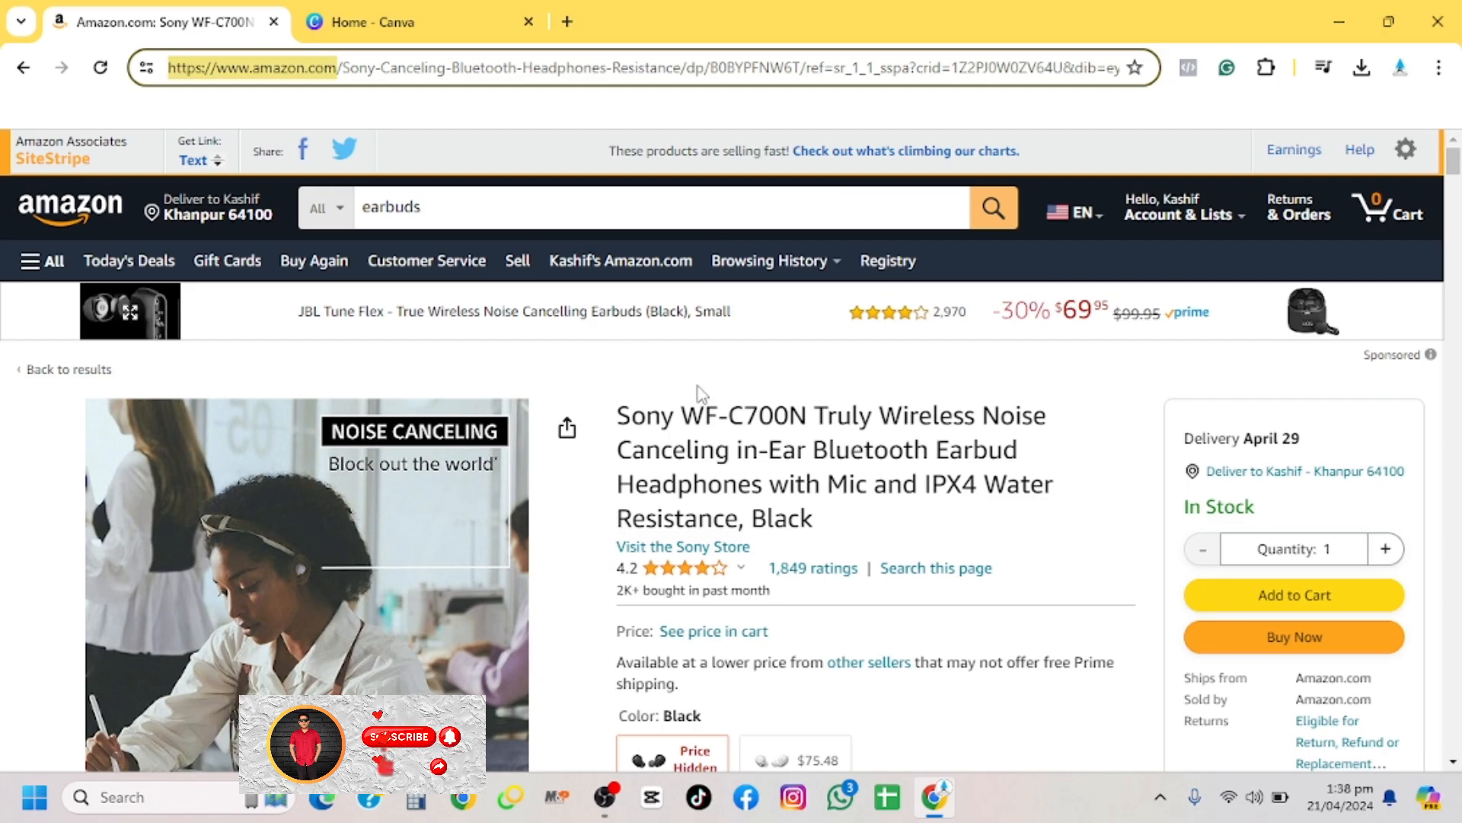
scroll(699, 392, "down", 5)
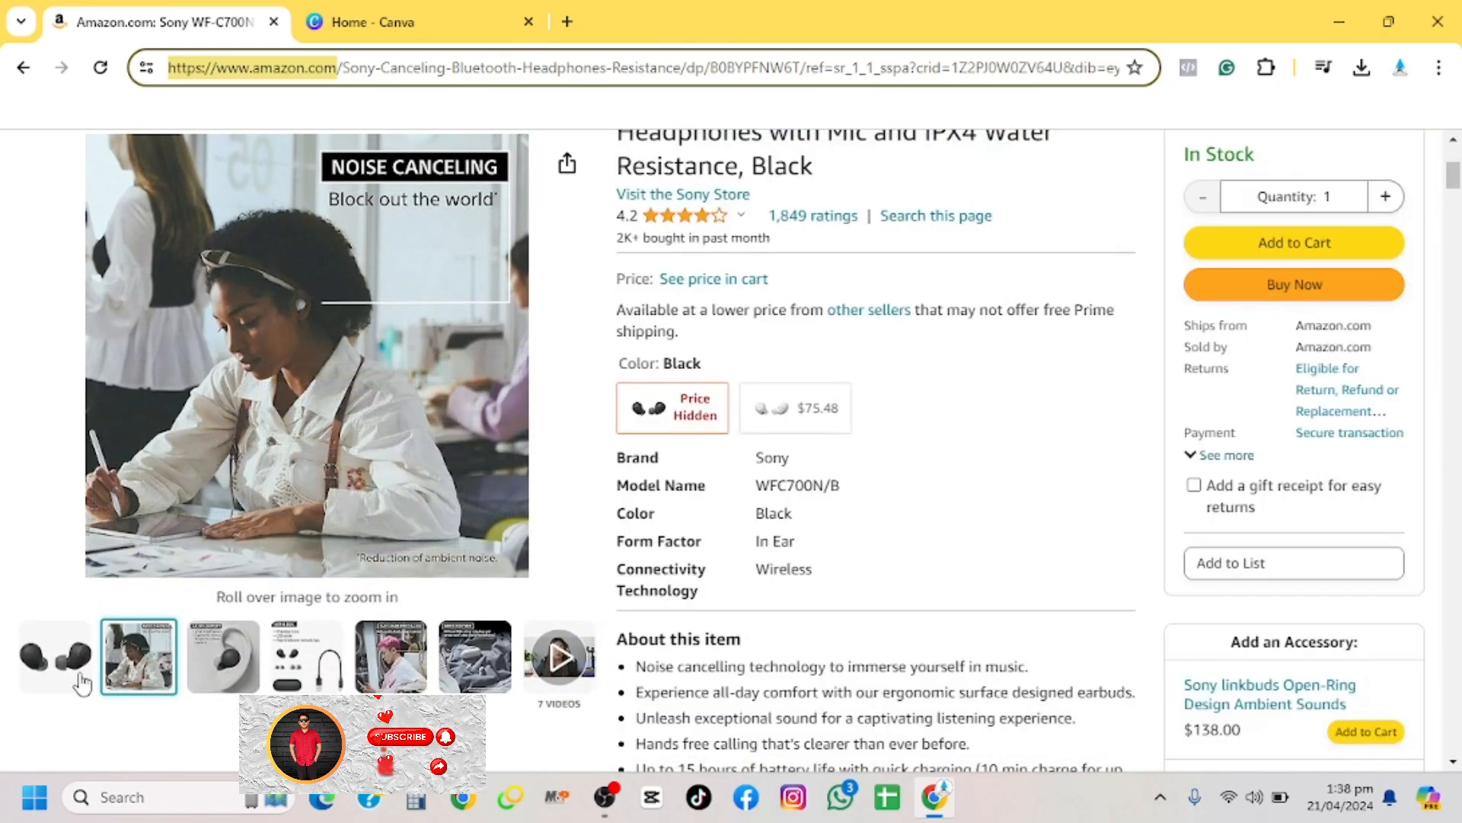
View the listing's photos of the earbud pair and the in-ear fit, and bring up the save options for each image
mouse_move(66, 667)
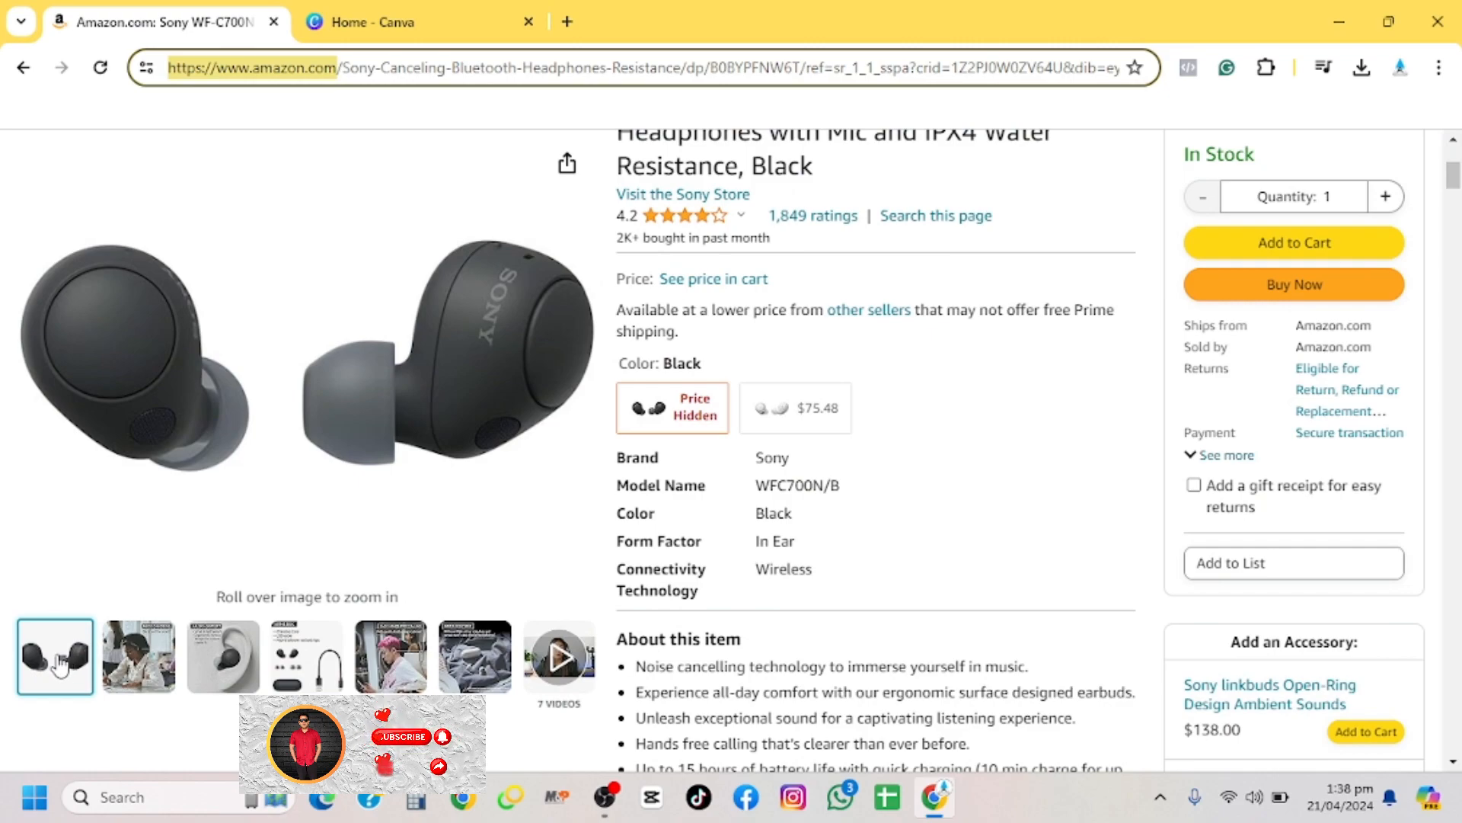
left_click(61, 666)
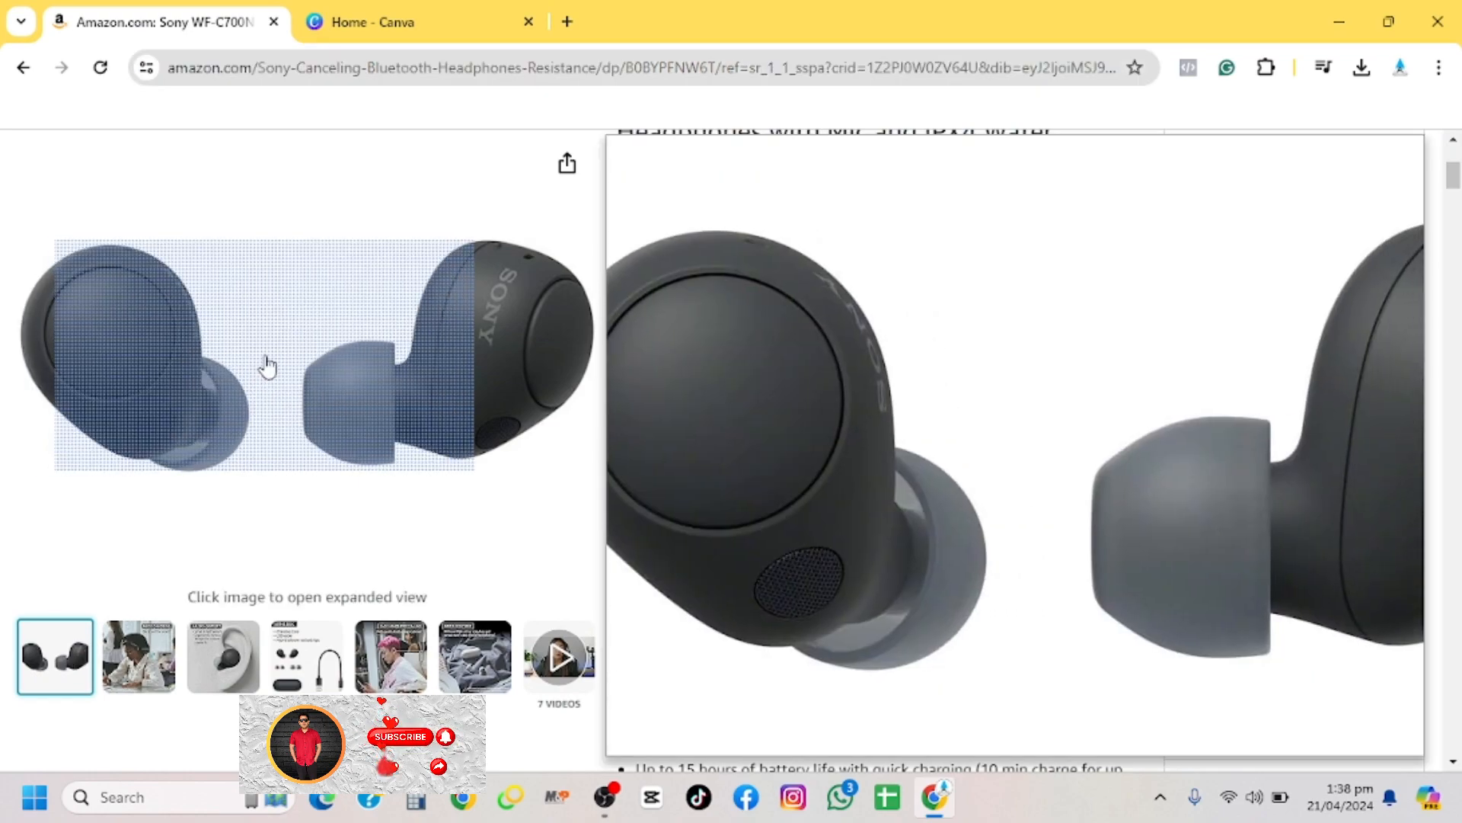
right_click(266, 357)
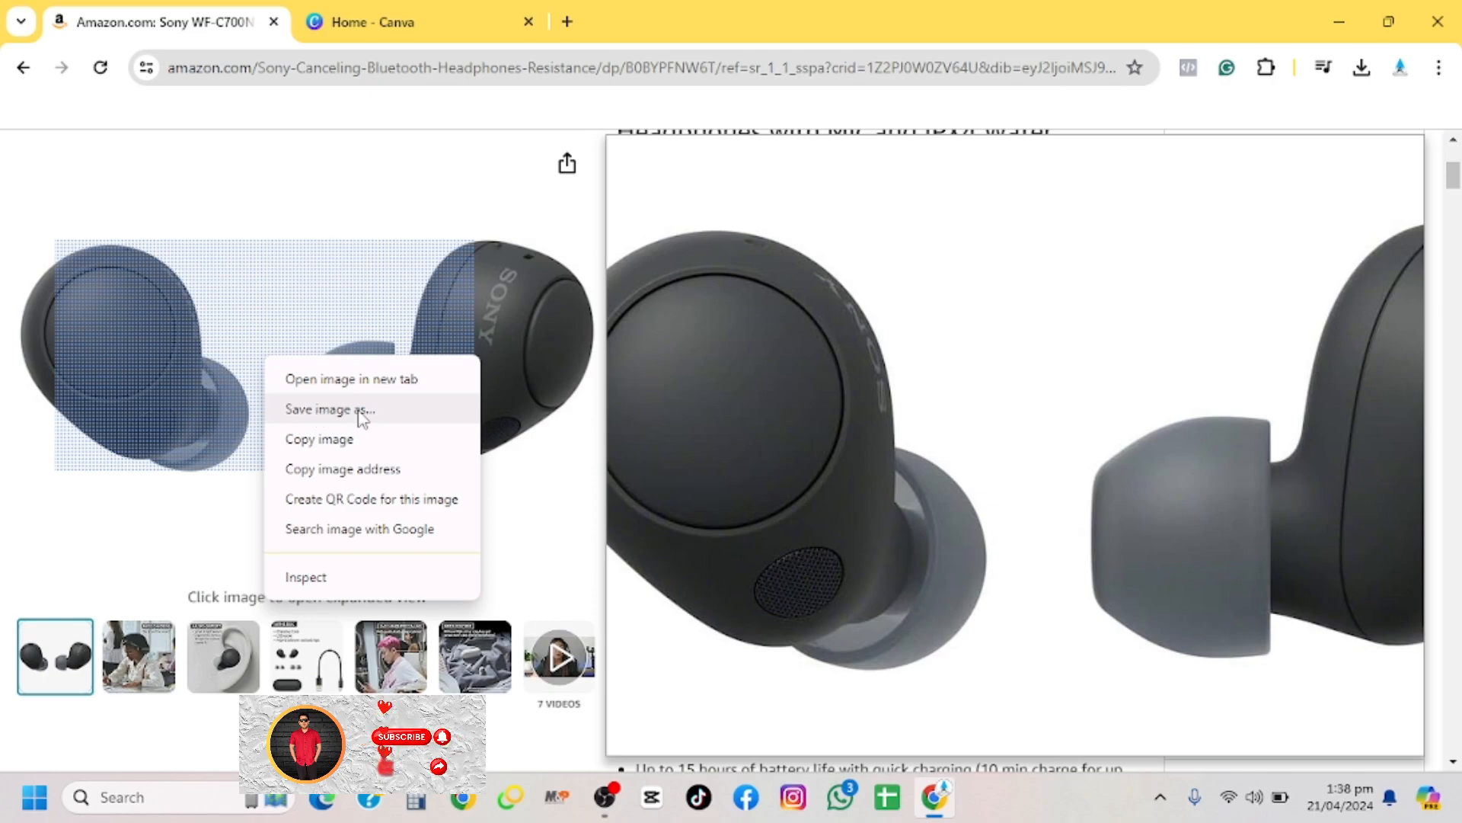
left_click(153, 648)
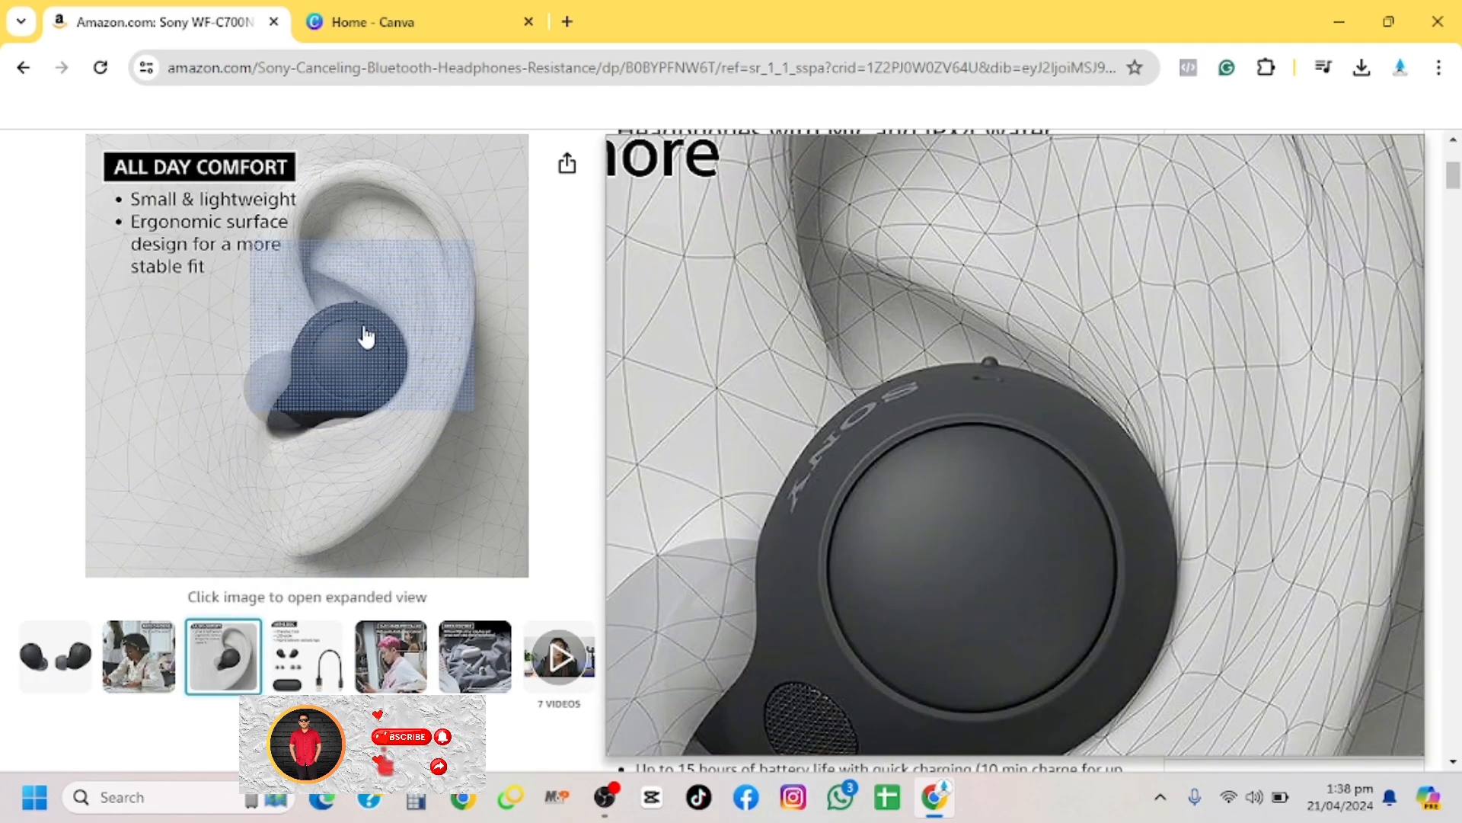
right_click(365, 336)
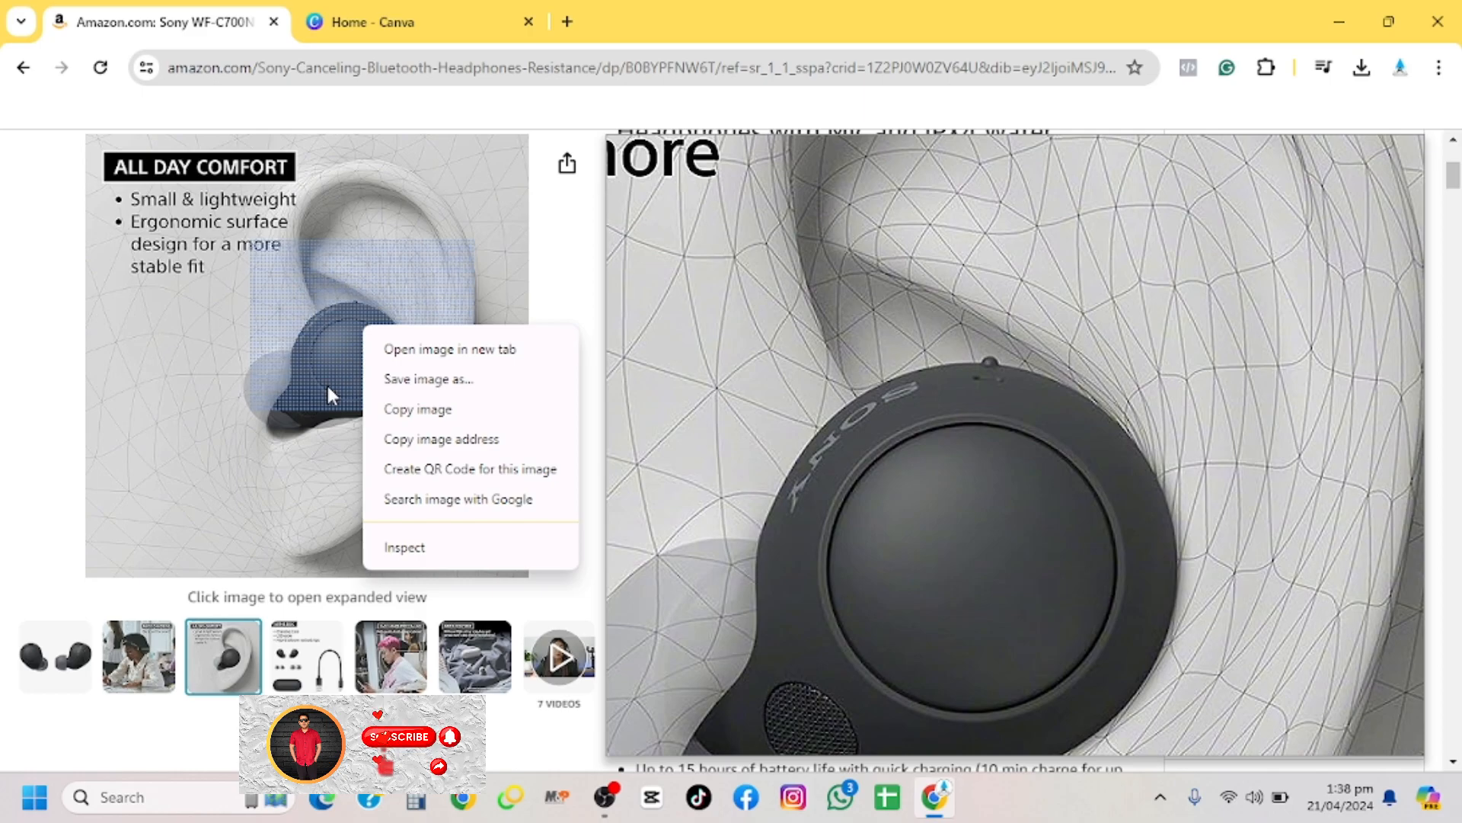
Switch to Canva and create a new Instagram Post (Square) design, 1080 × 1080 px
left_click(381, 16)
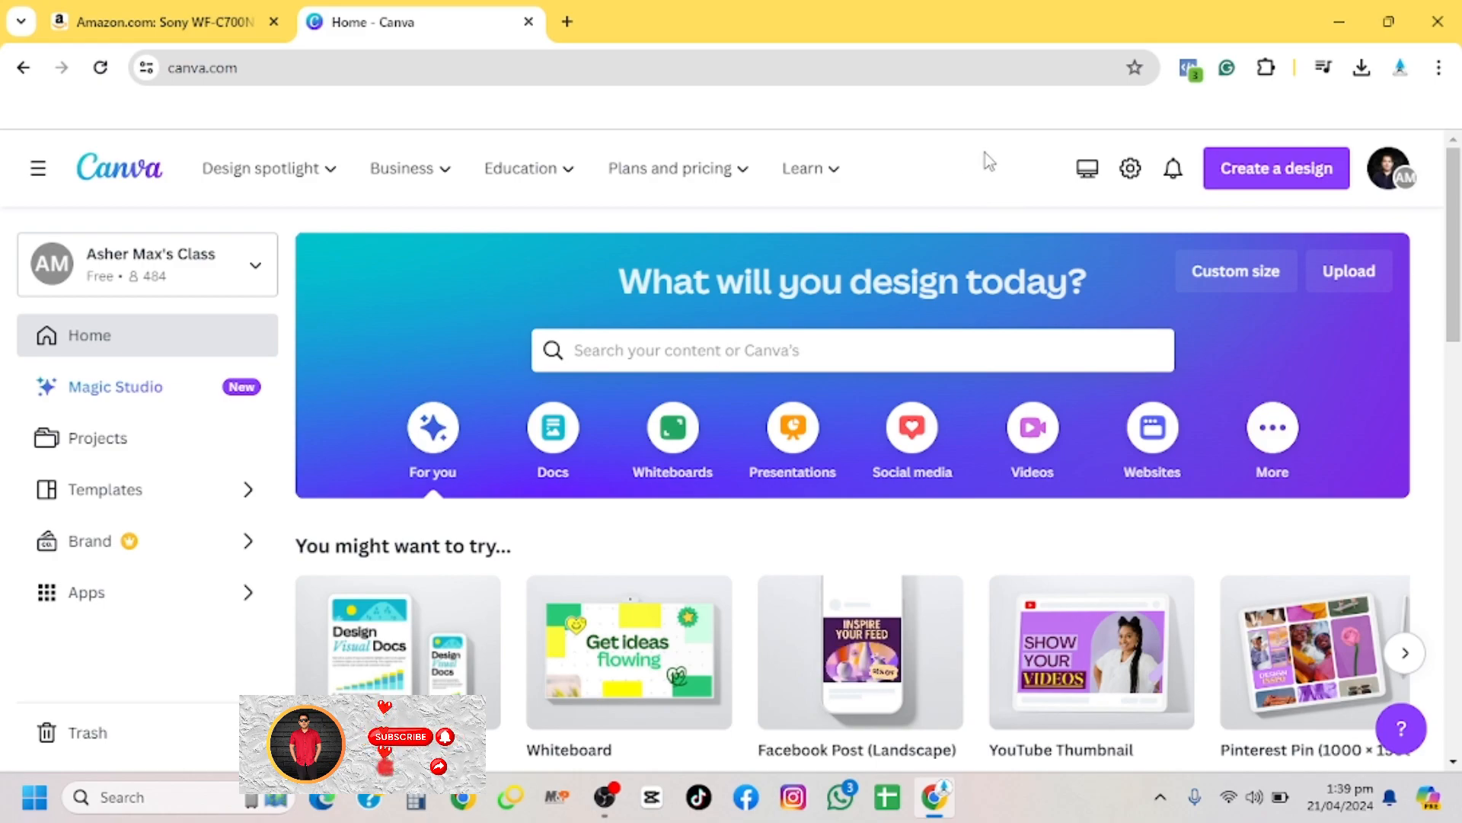
left_click(1264, 172)
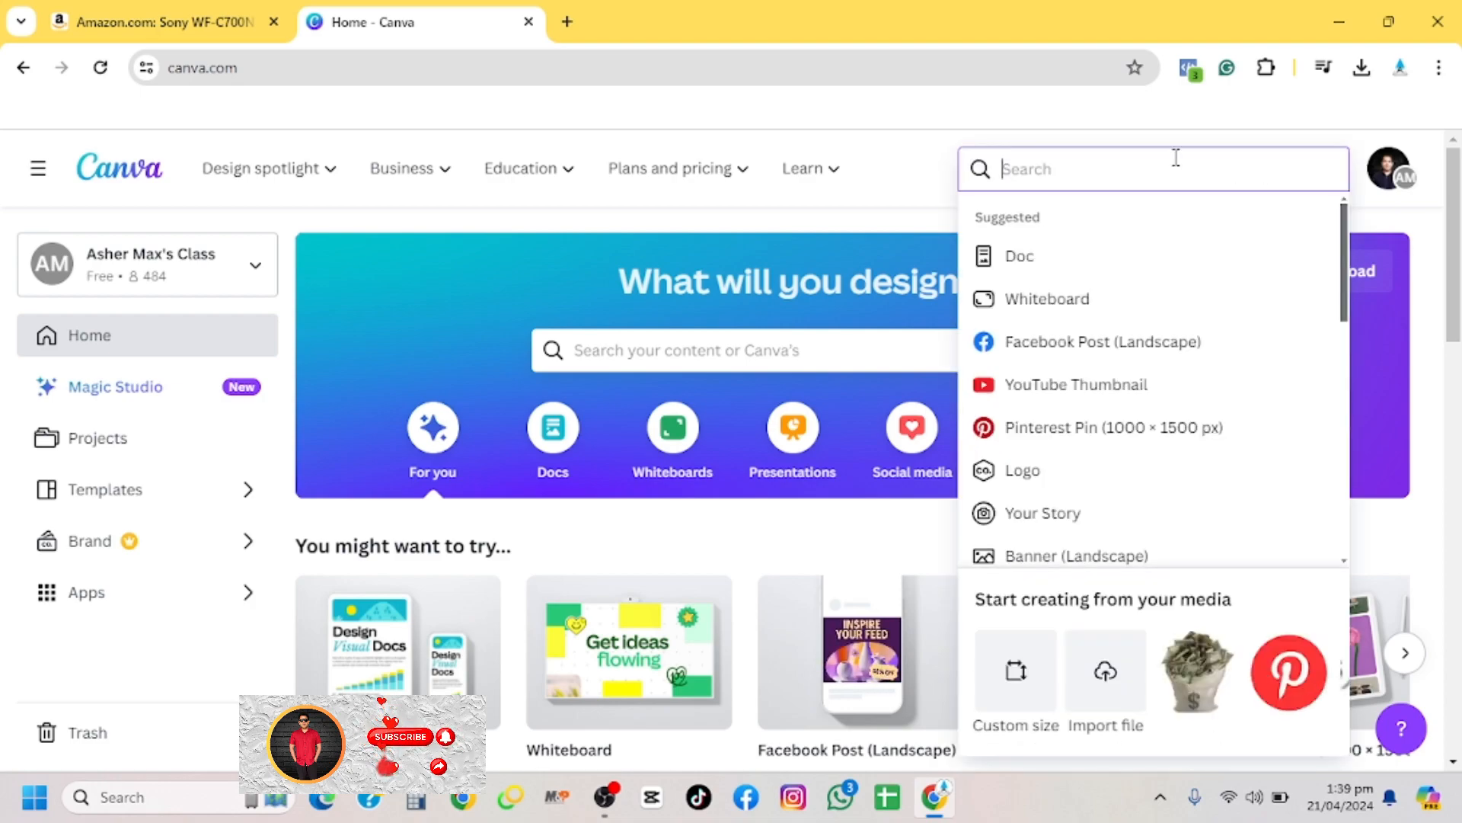
type("inst")
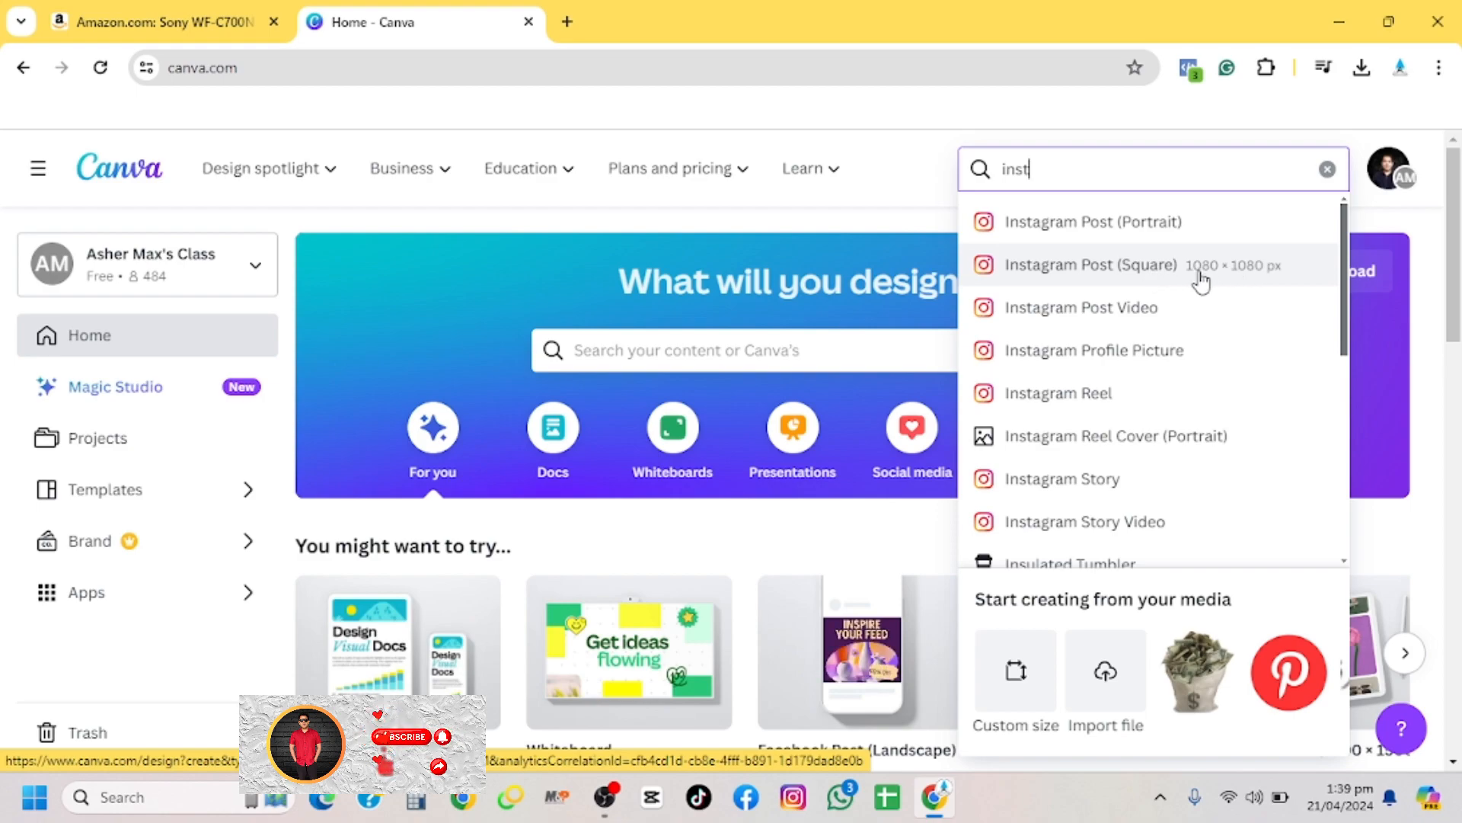
left_click(1246, 282)
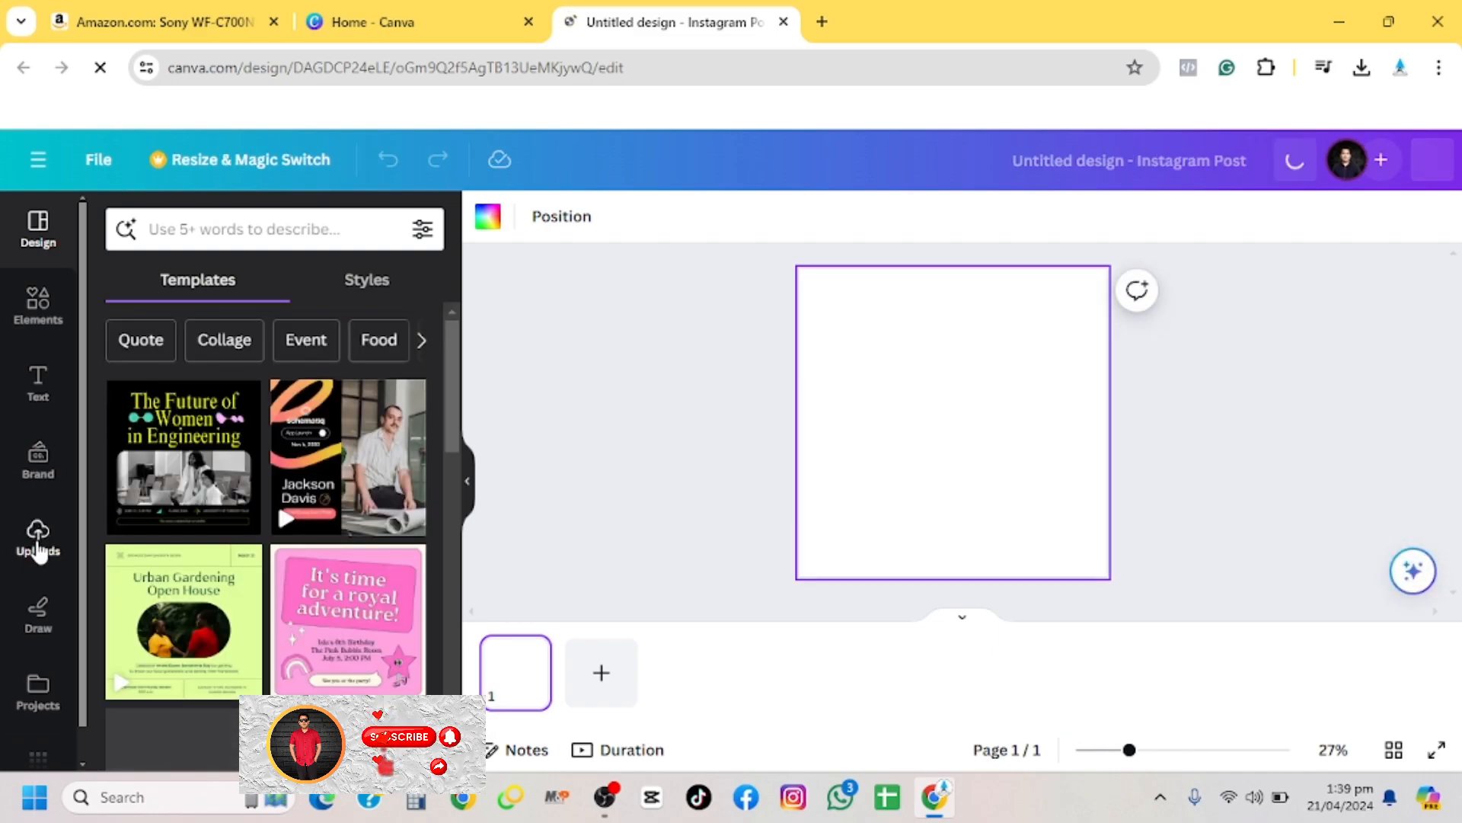
Place the uploaded photo of the two earbuds on the page and enlarge it to the full page width, centred
left_click(38, 543)
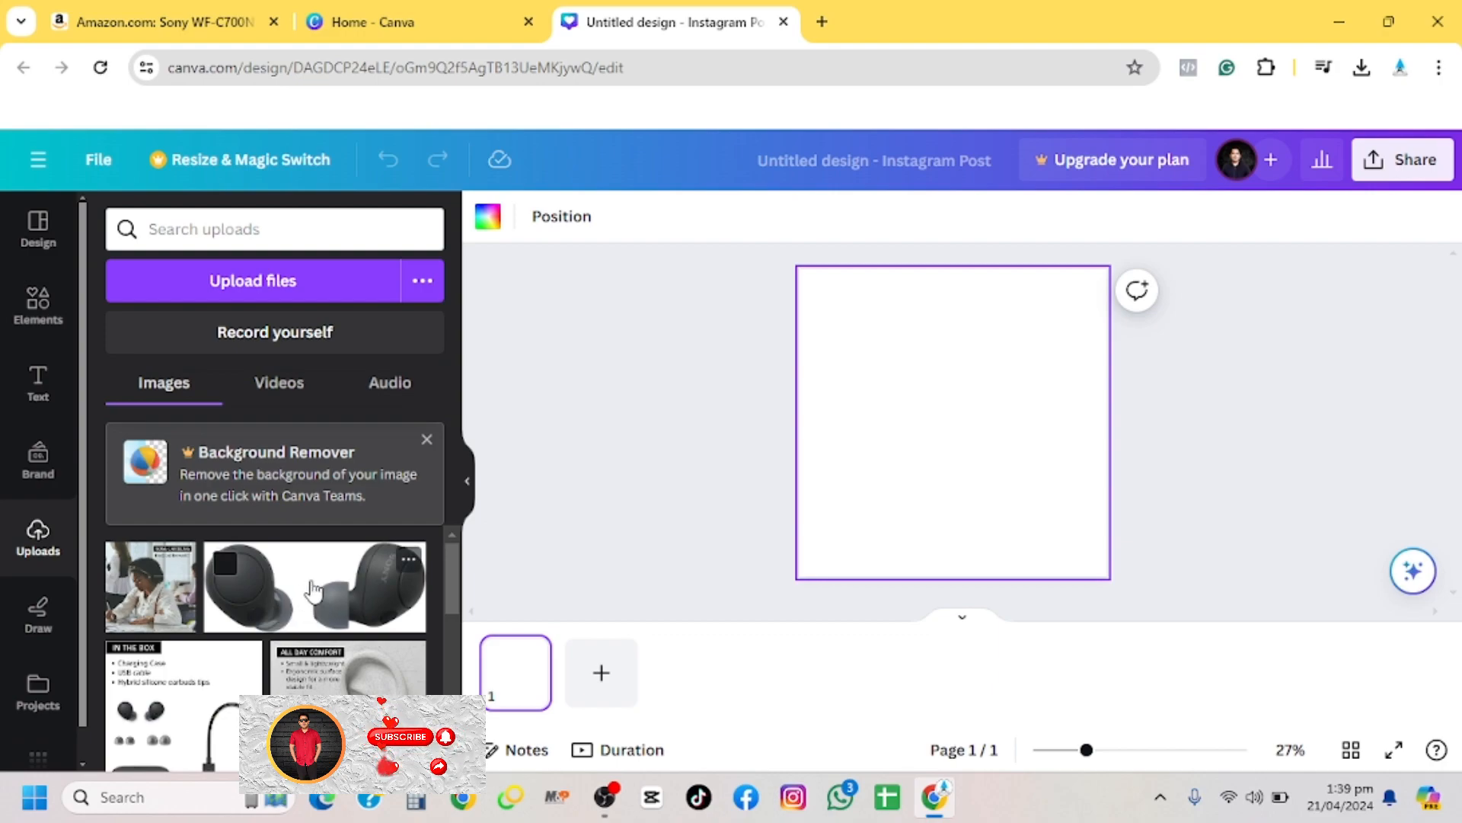
left_click(312, 590)
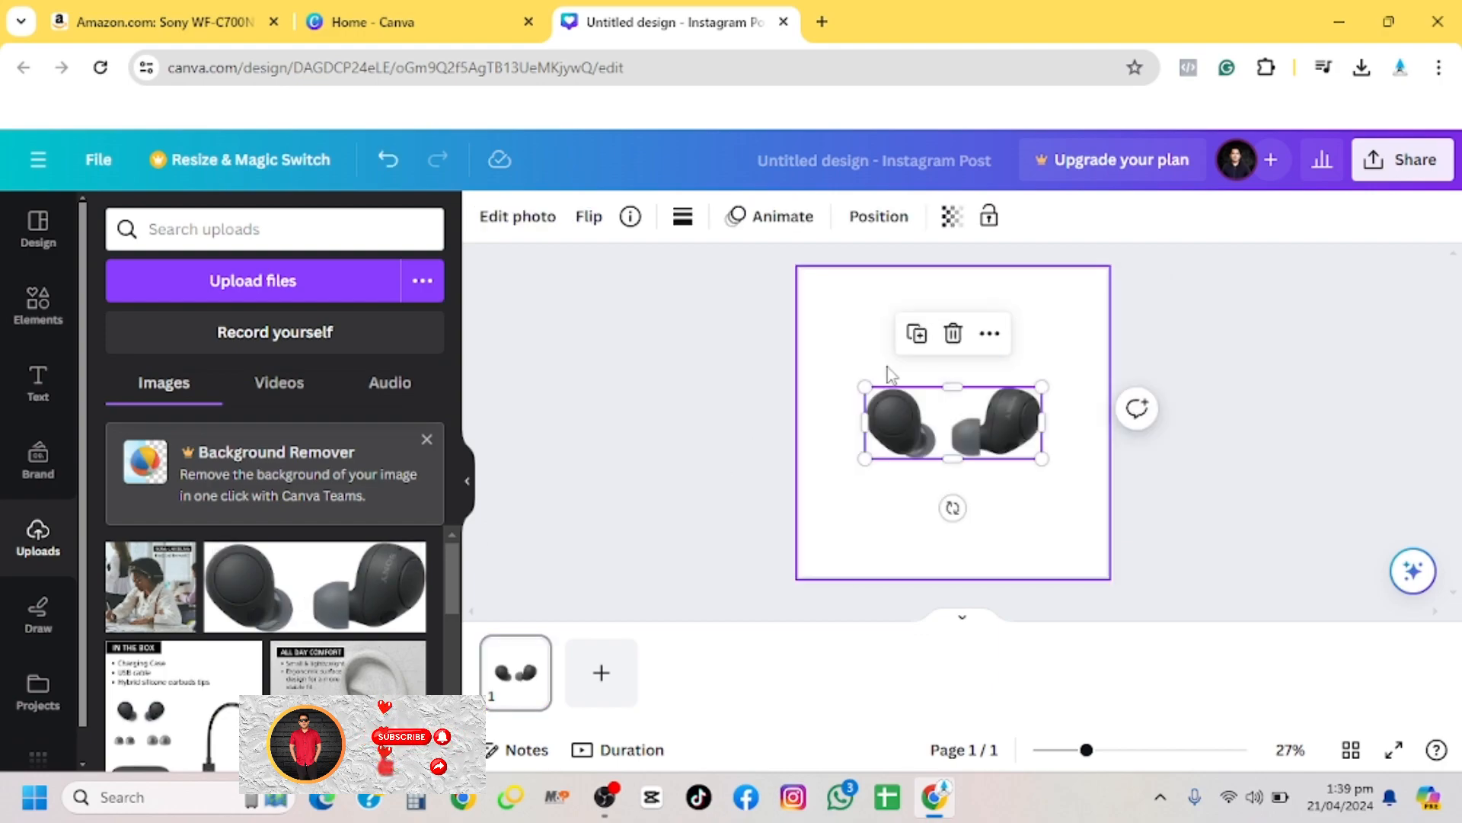
left_click_drag(858, 379, 802, 352)
left_click_drag(1042, 355, 1107, 334)
left_click_drag(972, 420, 975, 441)
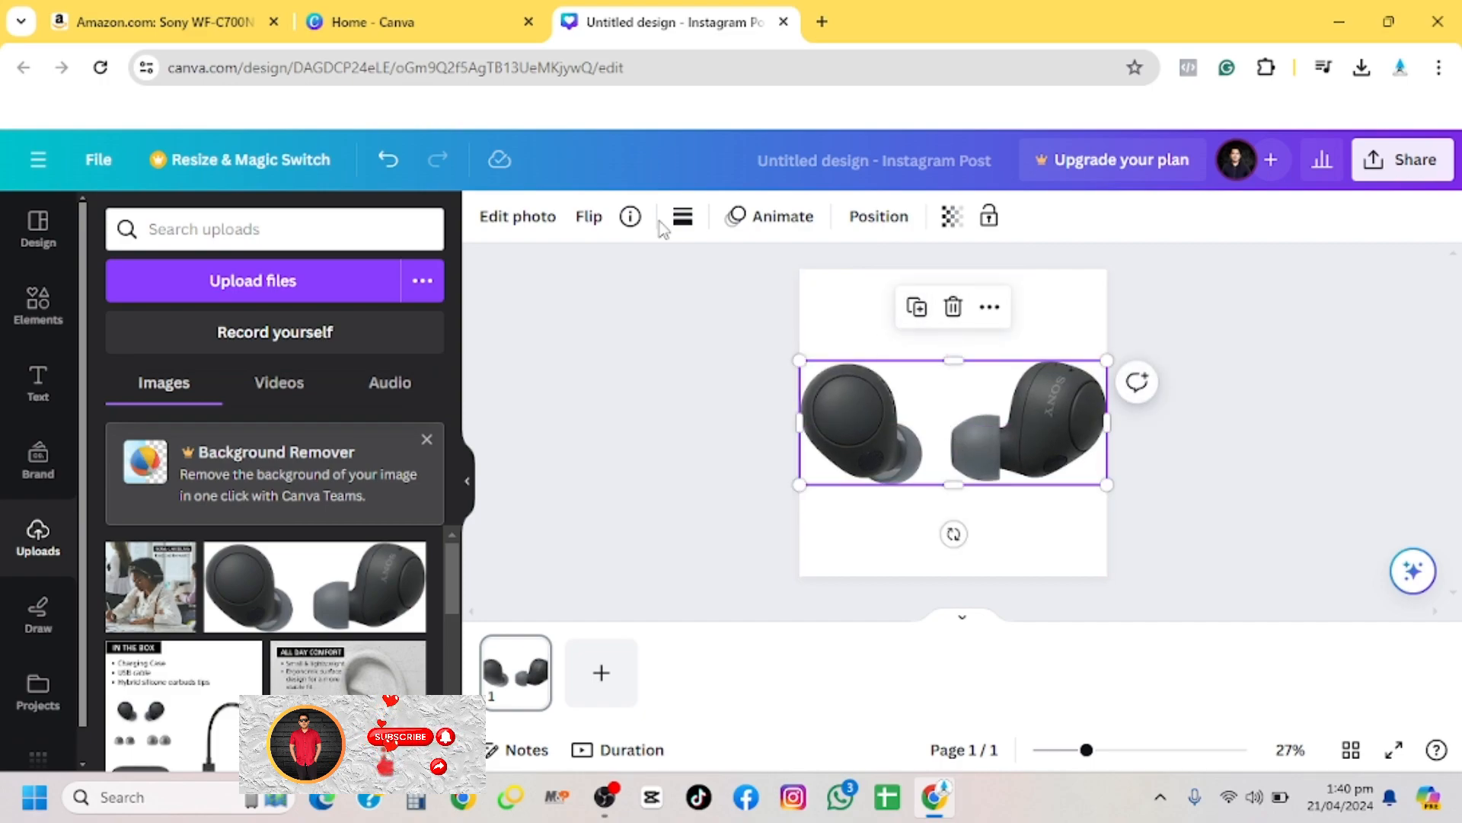
Copy the product name "Sony WF-C700N" from the title of the Amazon listing
left_click(164, 21)
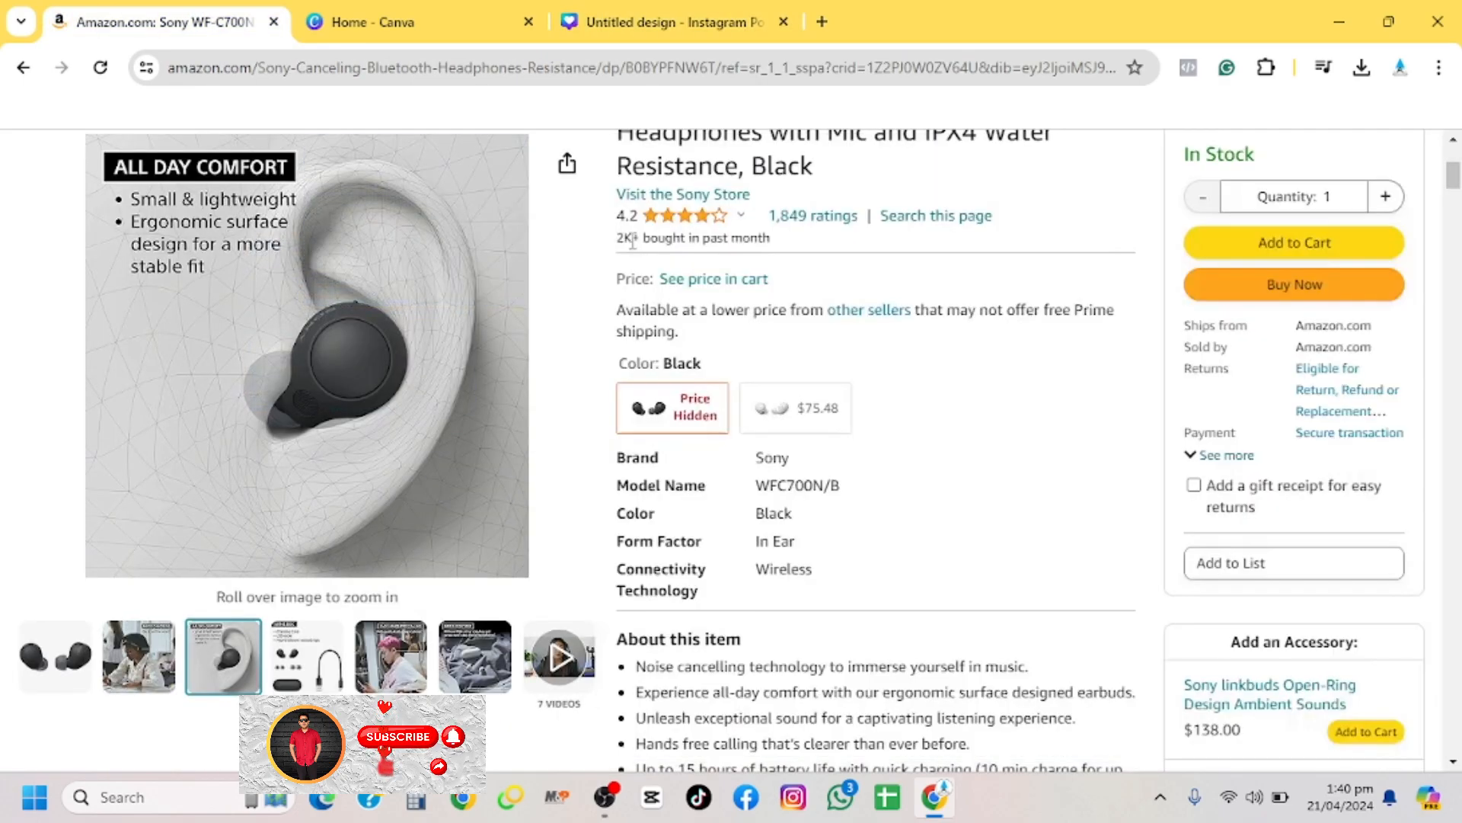
scroll(797, 330, "up", 5)
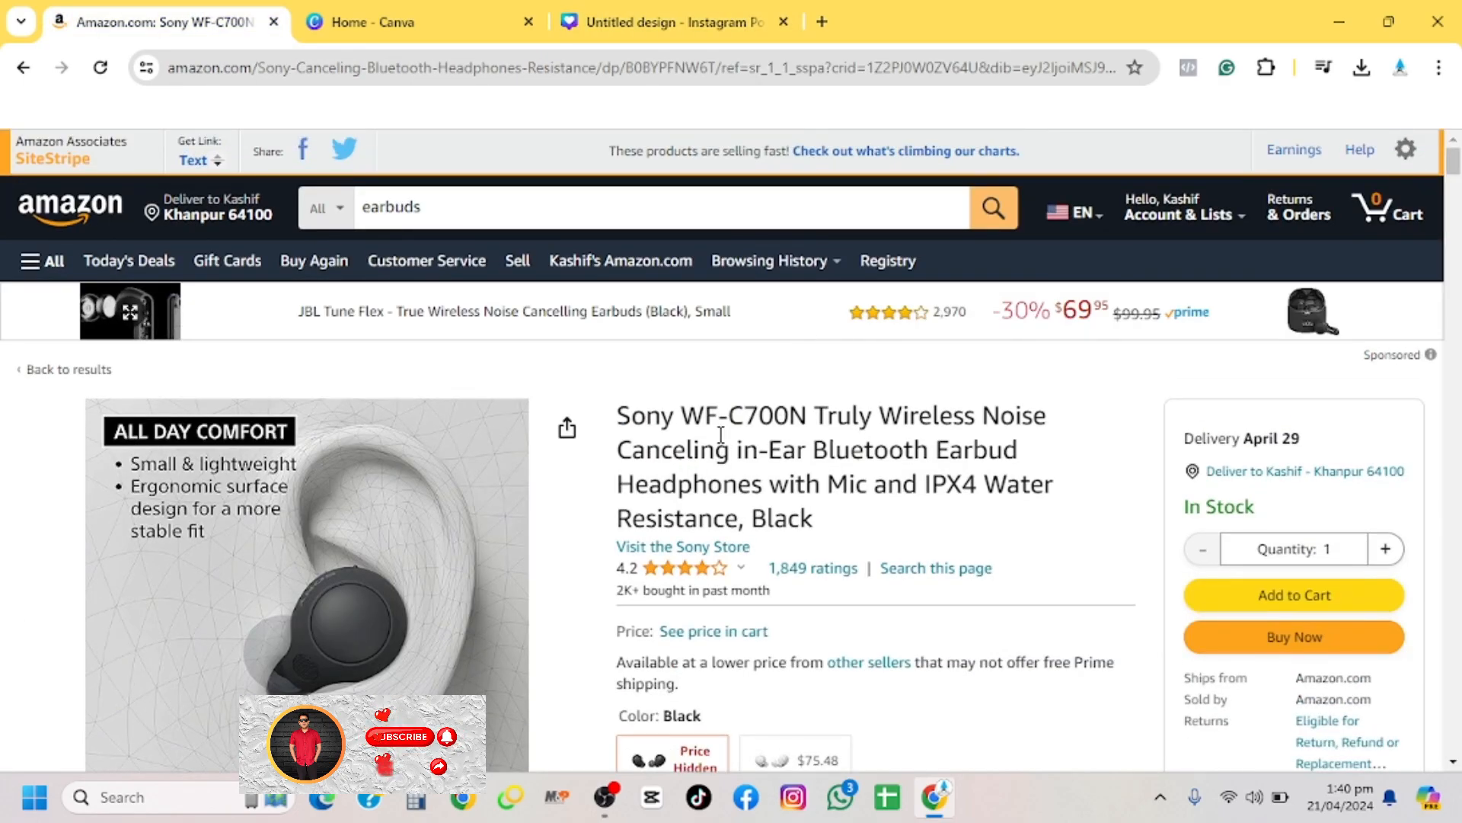
left_click_drag(810, 416, 621, 418)
key("ctrl+c")
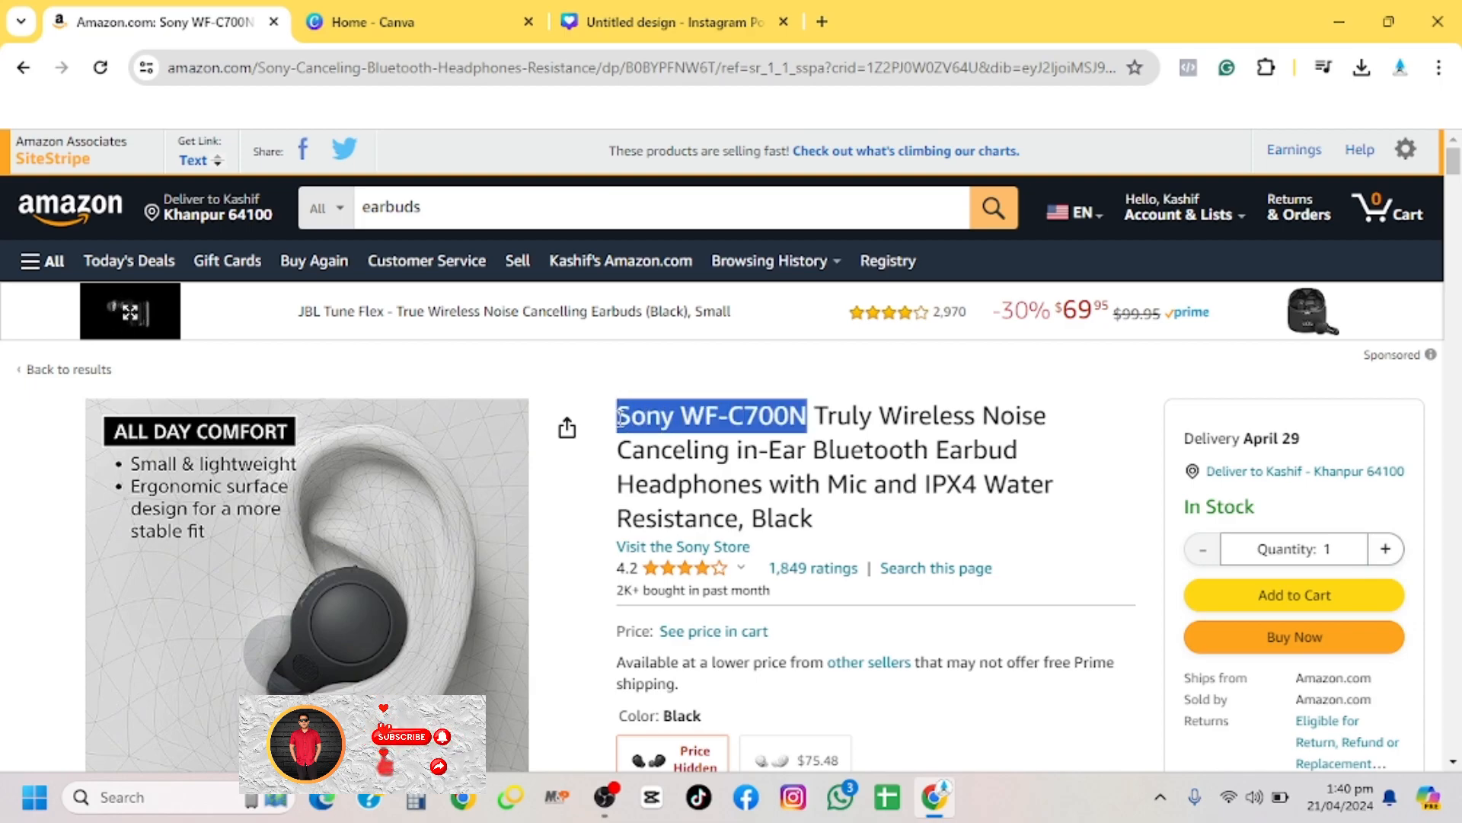
Return to the Canva design and add a subheading containing the copied product name "Sony WF-C700N"
left_click(671, 21)
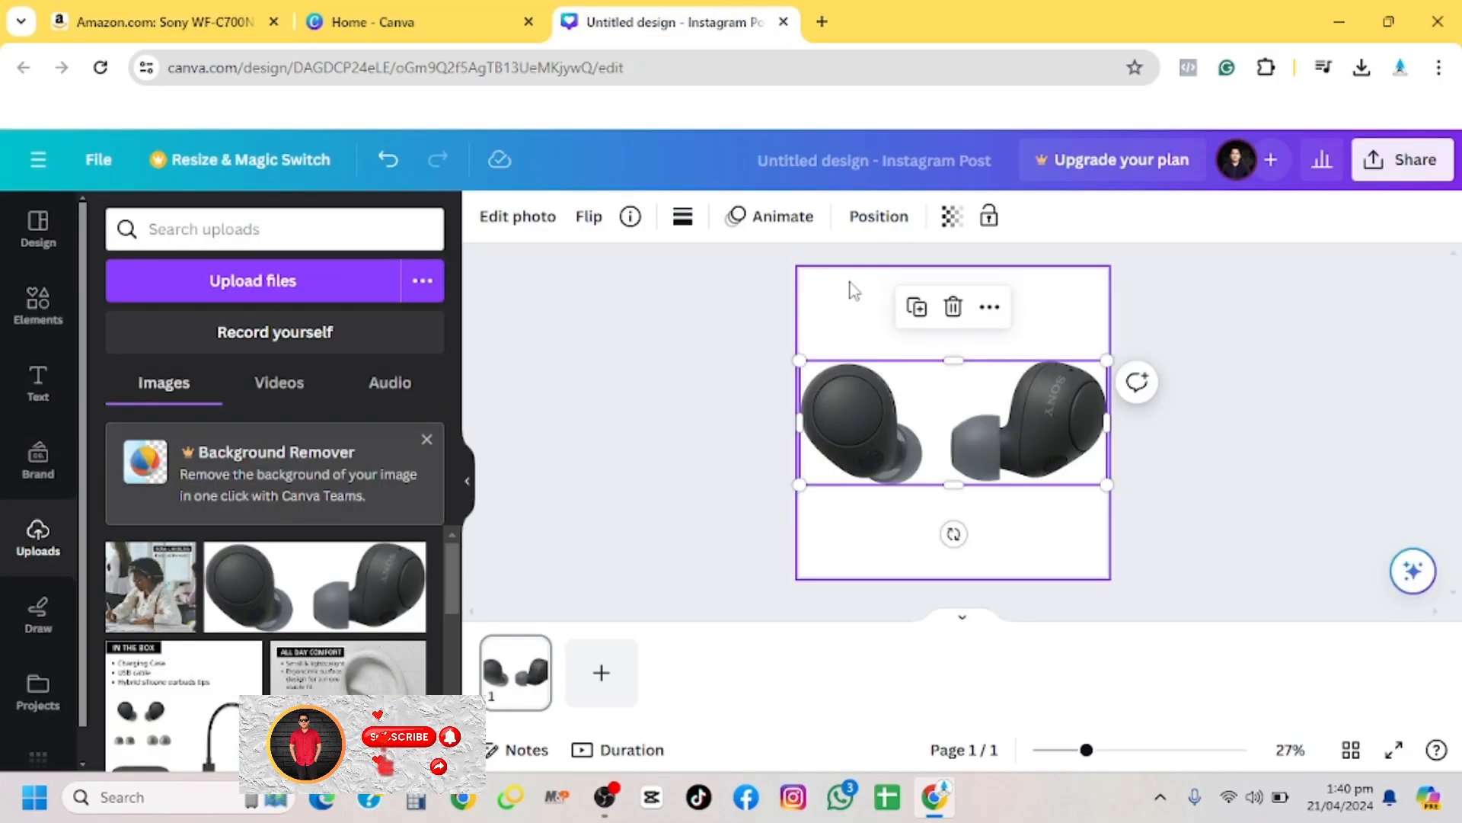
left_click(35, 381)
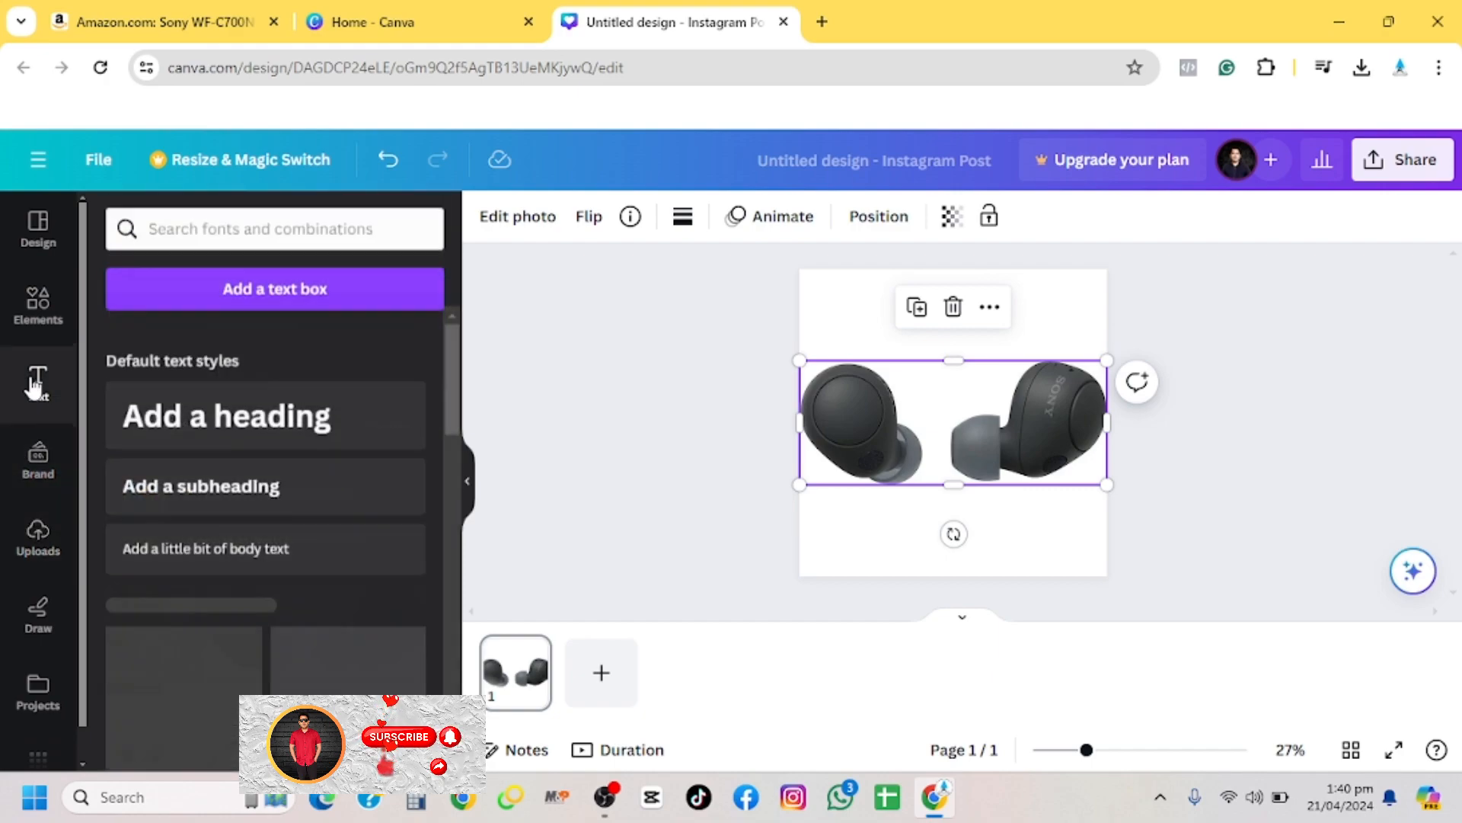
scroll(274, 532, "down", 3)
scroll(274, 533, "up", 1)
scroll(275, 532, "up", 1)
scroll(274, 532, "down", 2)
scroll(275, 532, "up", 2)
scroll(274, 533, "down", 3)
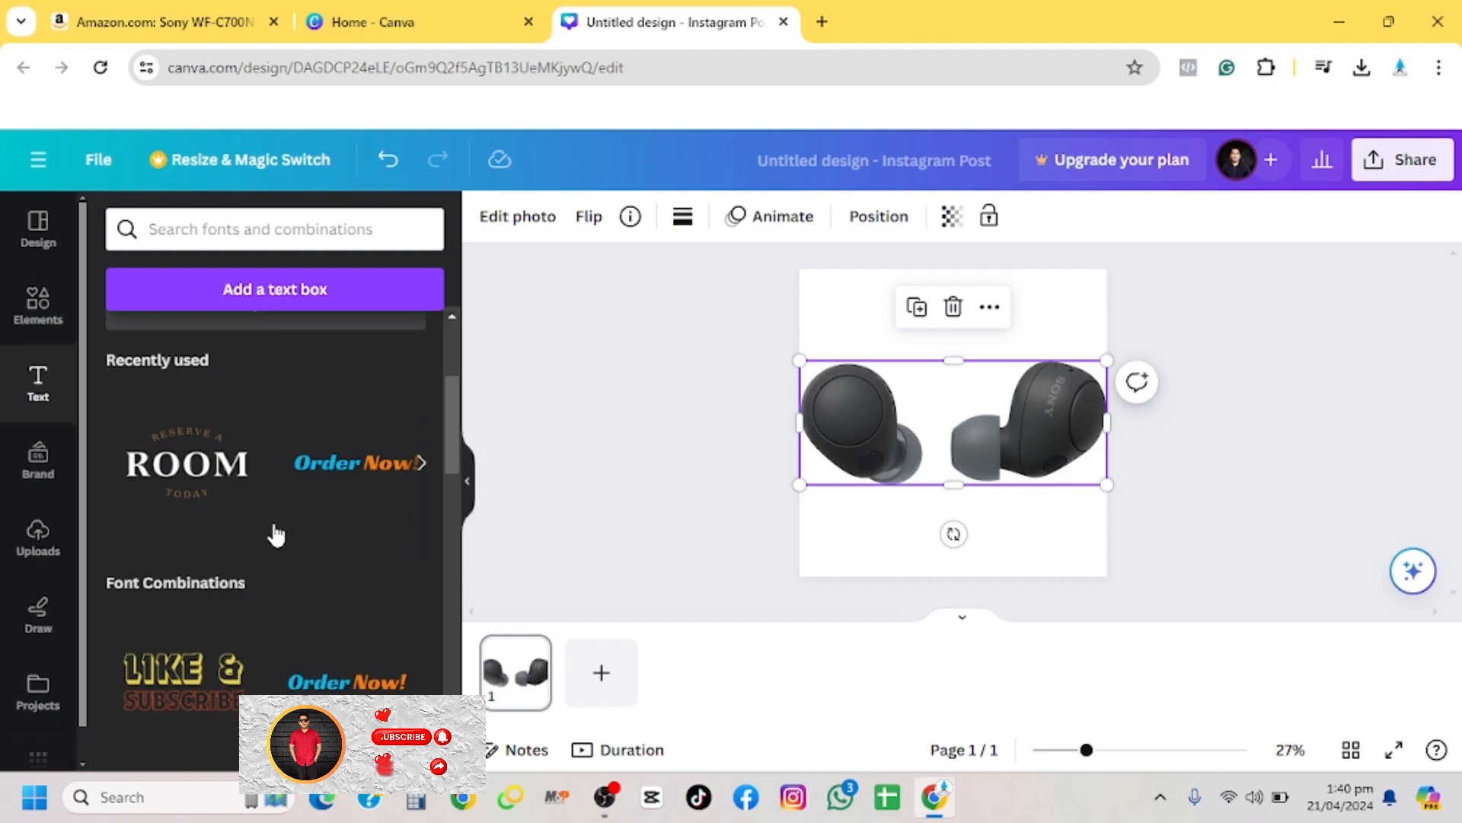
scroll(275, 536, "down", 8)
scroll(275, 536, "down", 2)
scroll(276, 535, "up", 4)
scroll(276, 535, "up", 10)
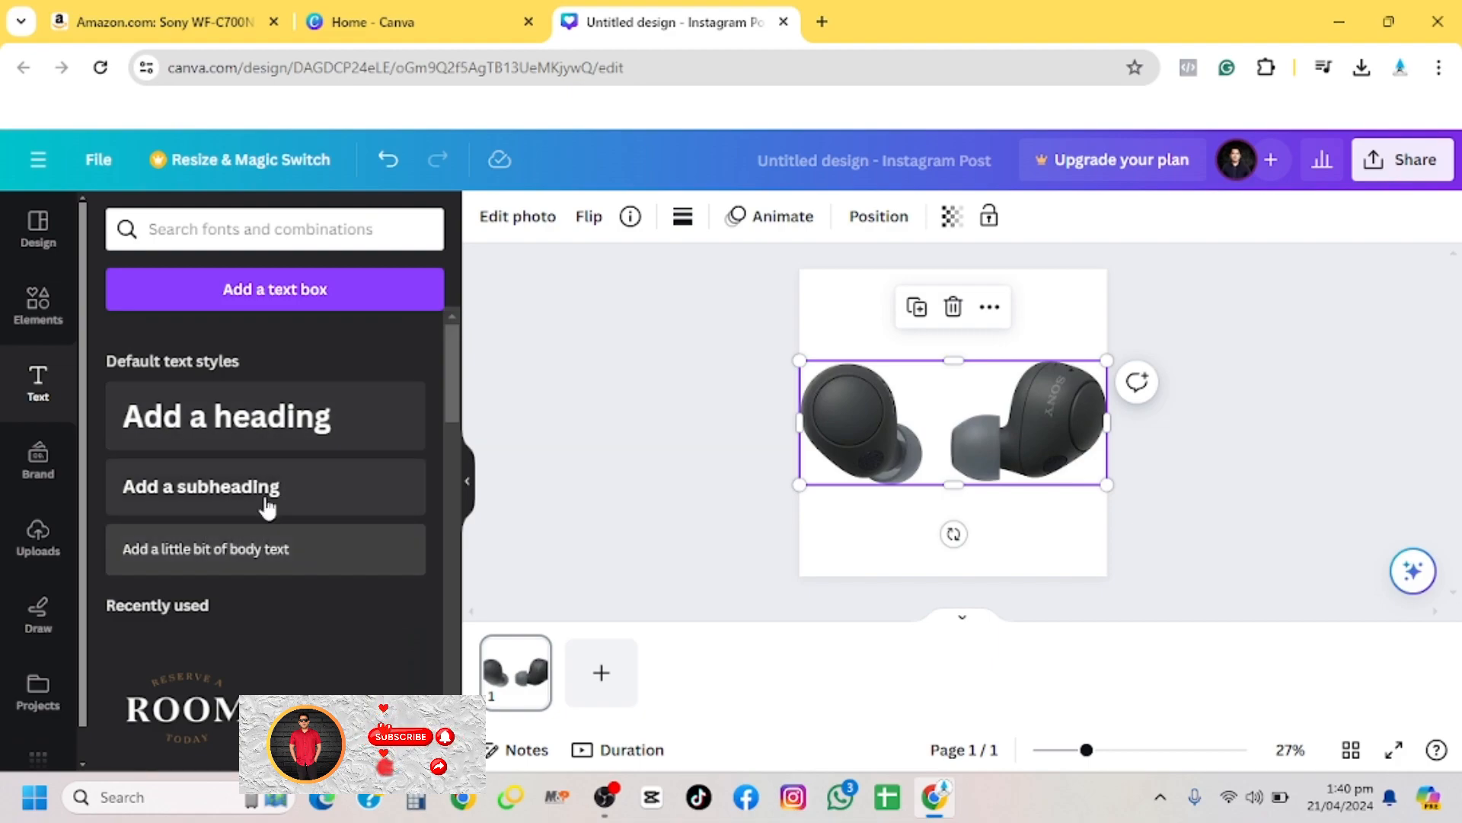
left_click(219, 494)
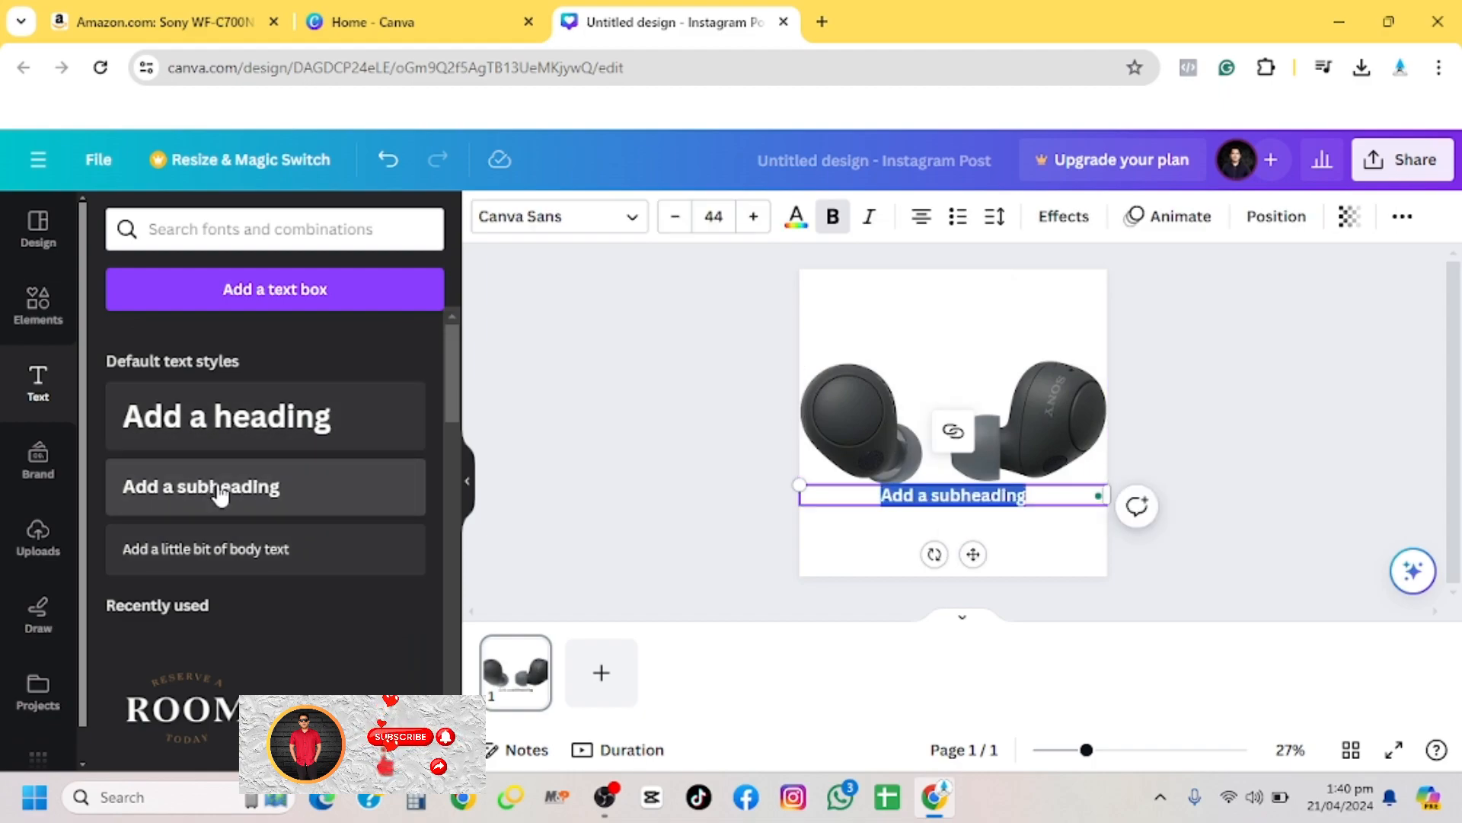
key("ctrl+v")
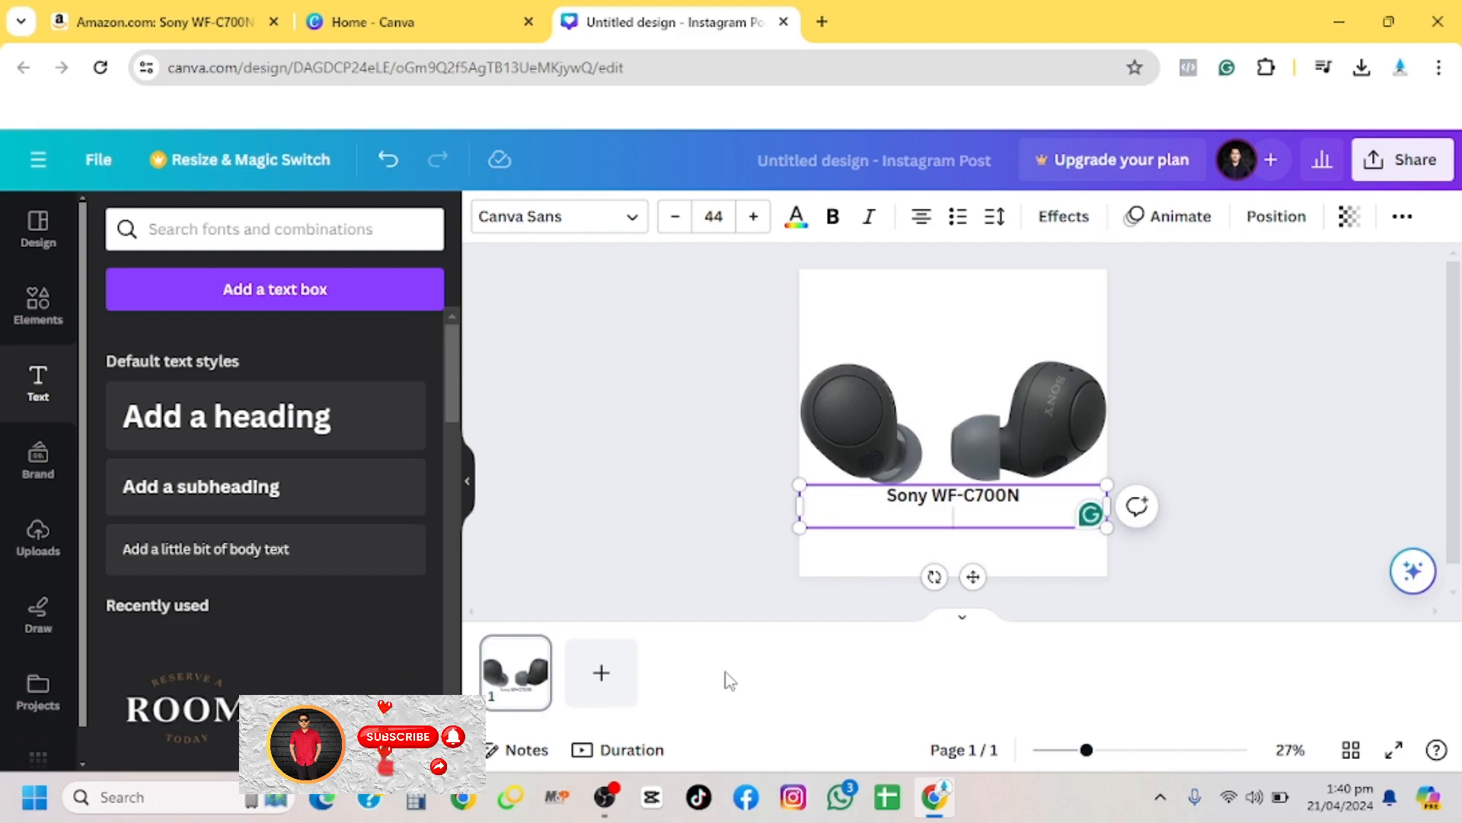
Move the product name above the earbuds photo, enlarge it to font size 67.4 and centre it horizontally
left_click_drag(982, 508, 974, 389)
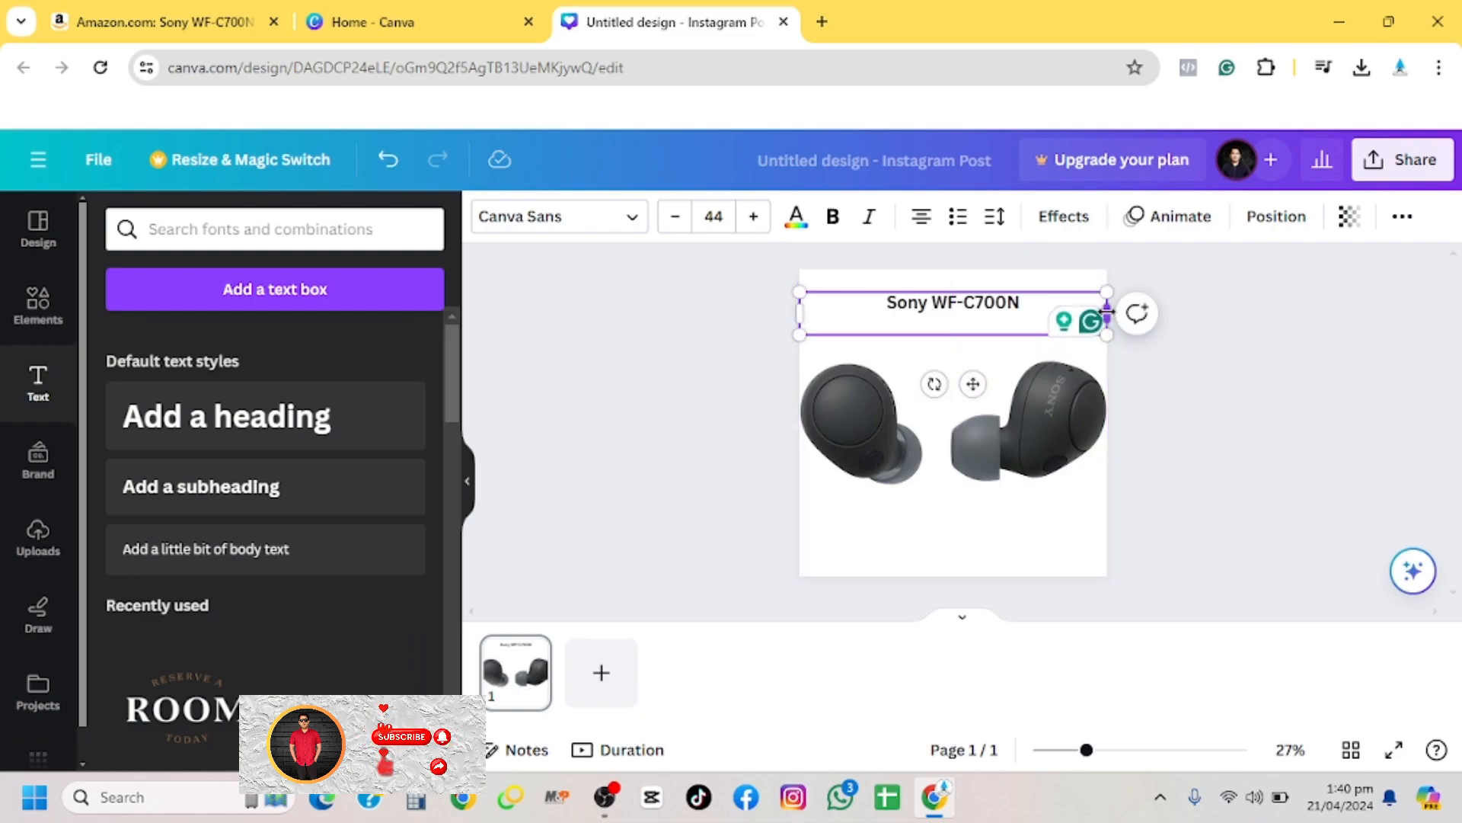
left_click_drag(1106, 313, 1028, 269)
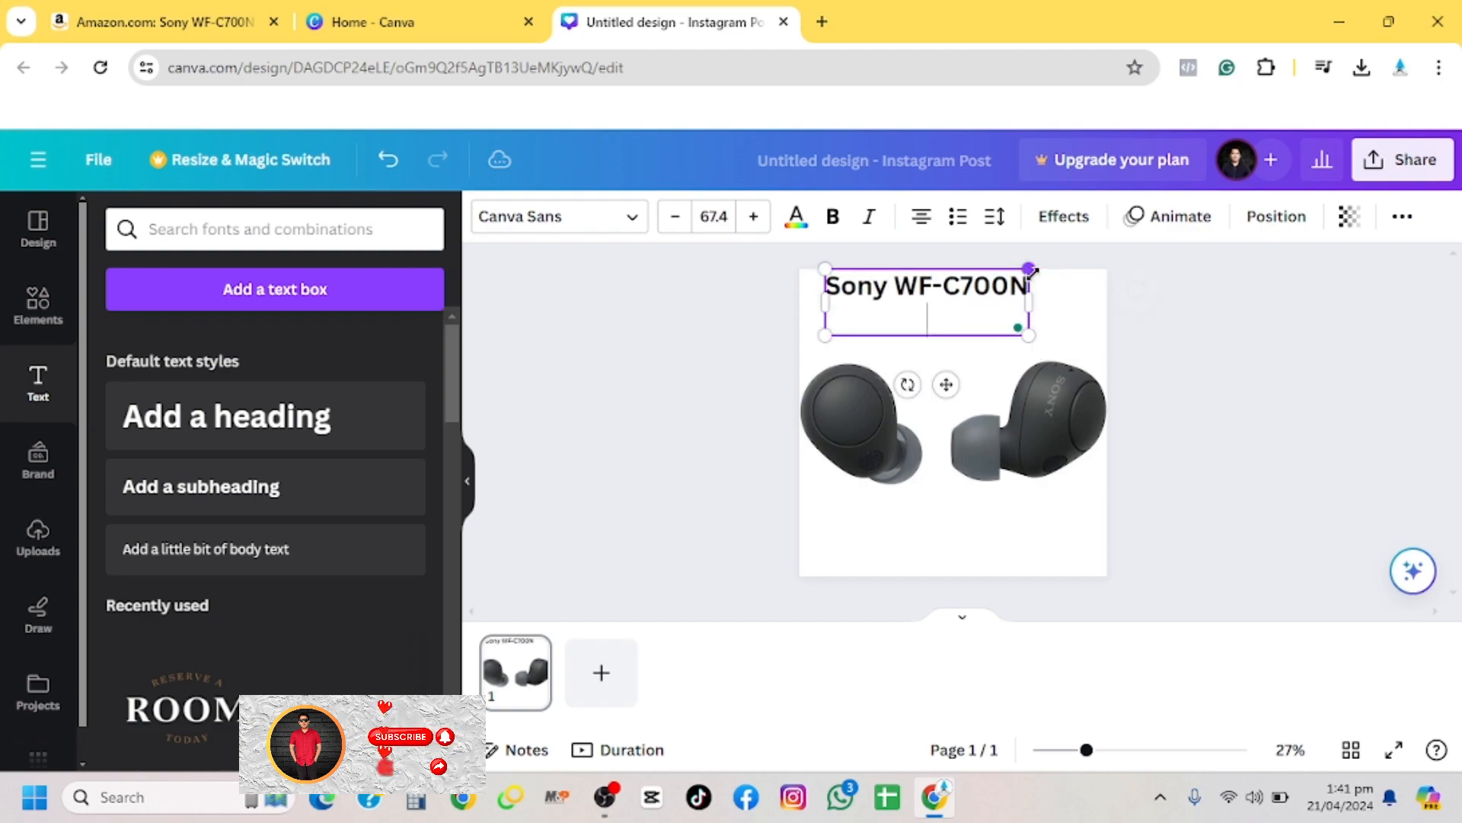
left_click(719, 219)
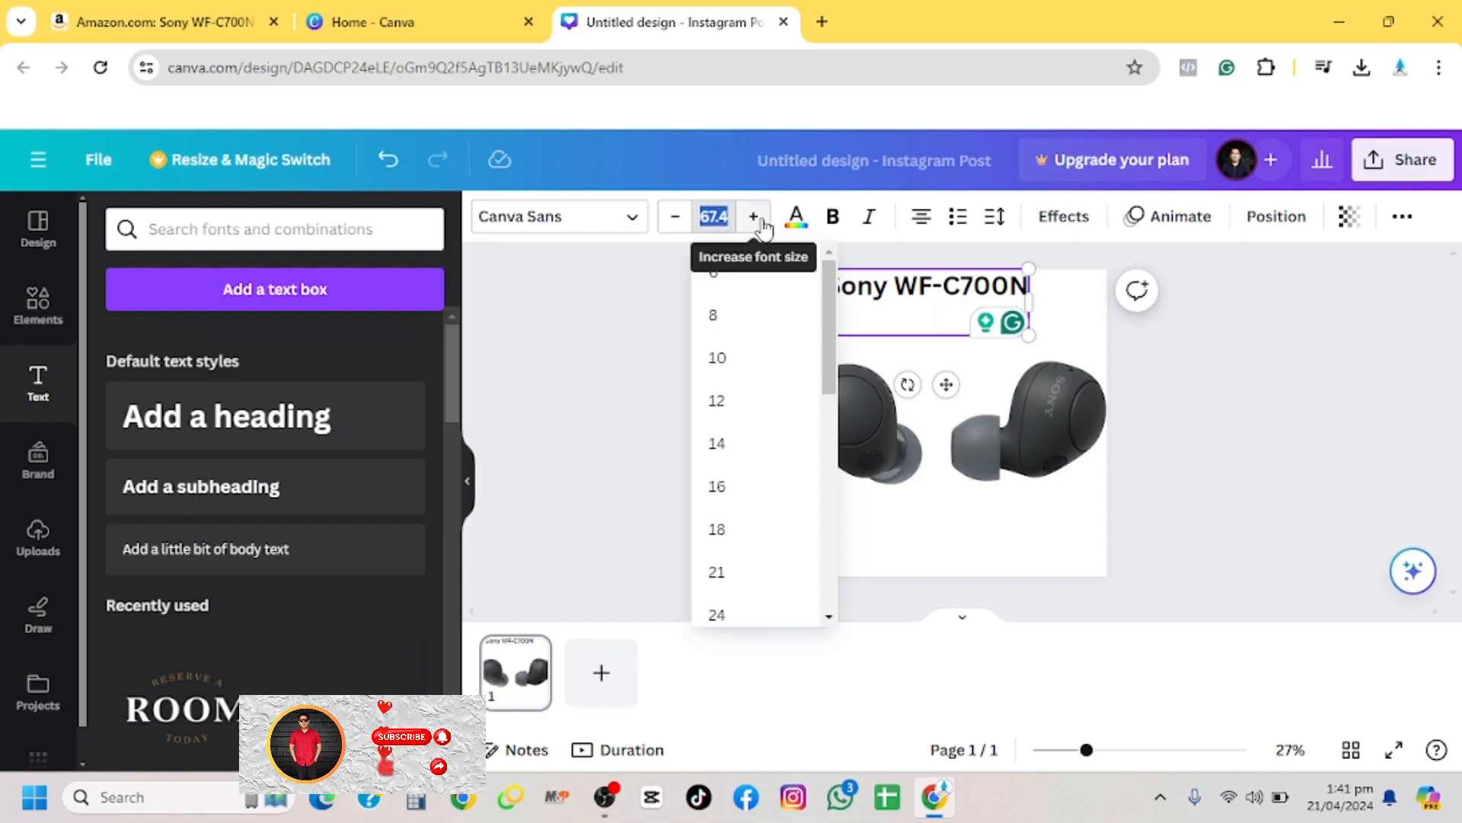
left_click(1172, 379)
left_click_drag(931, 294, 957, 313)
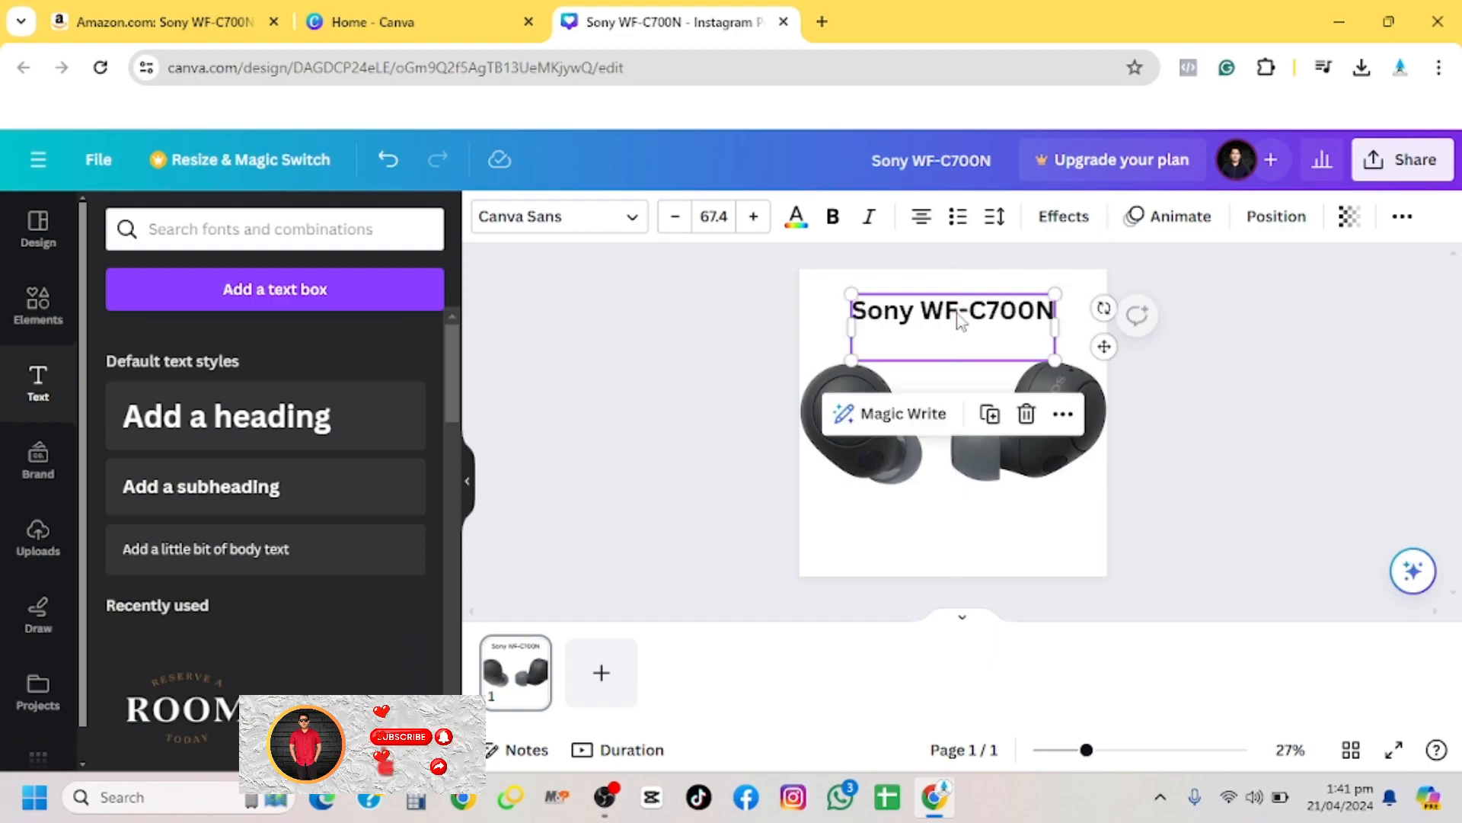
left_click(1252, 438)
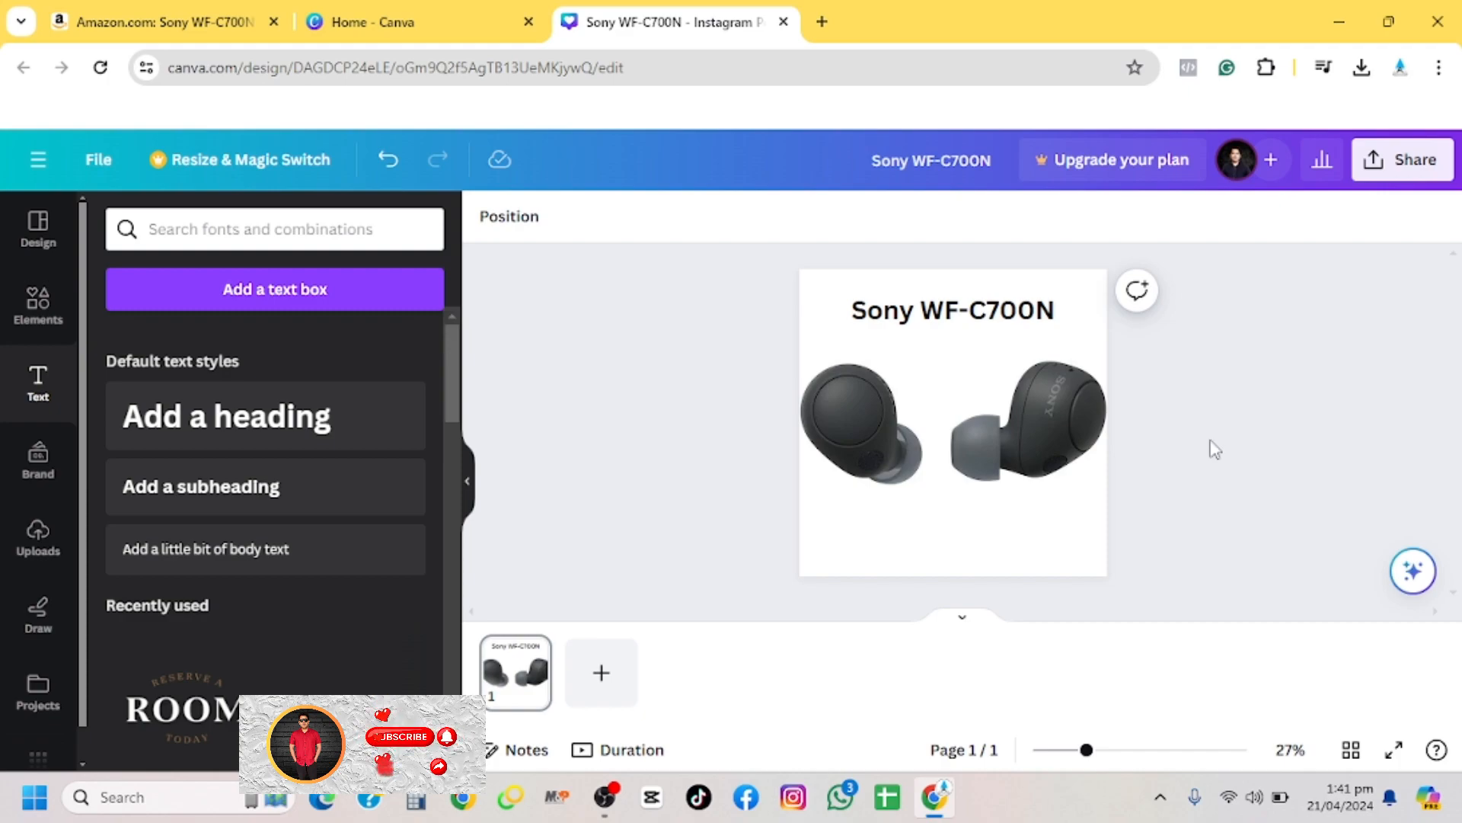
Shift the earbuds photo down toward the lower part of the page and lower the product name slightly to balance the layout
left_click(962, 455)
left_click_drag(962, 454, 961, 499)
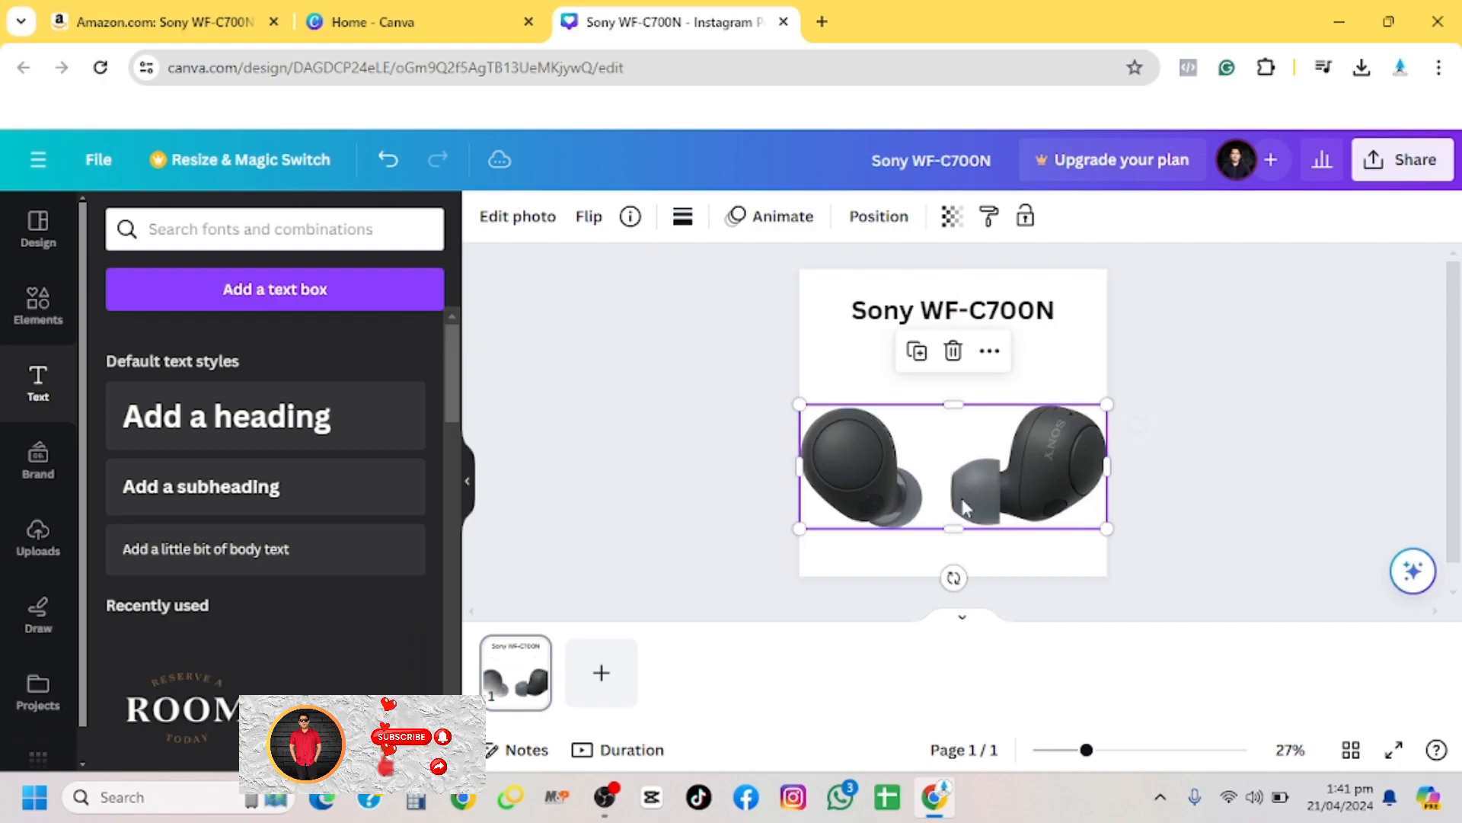
left_click(959, 310)
left_click_drag(958, 310, 962, 328)
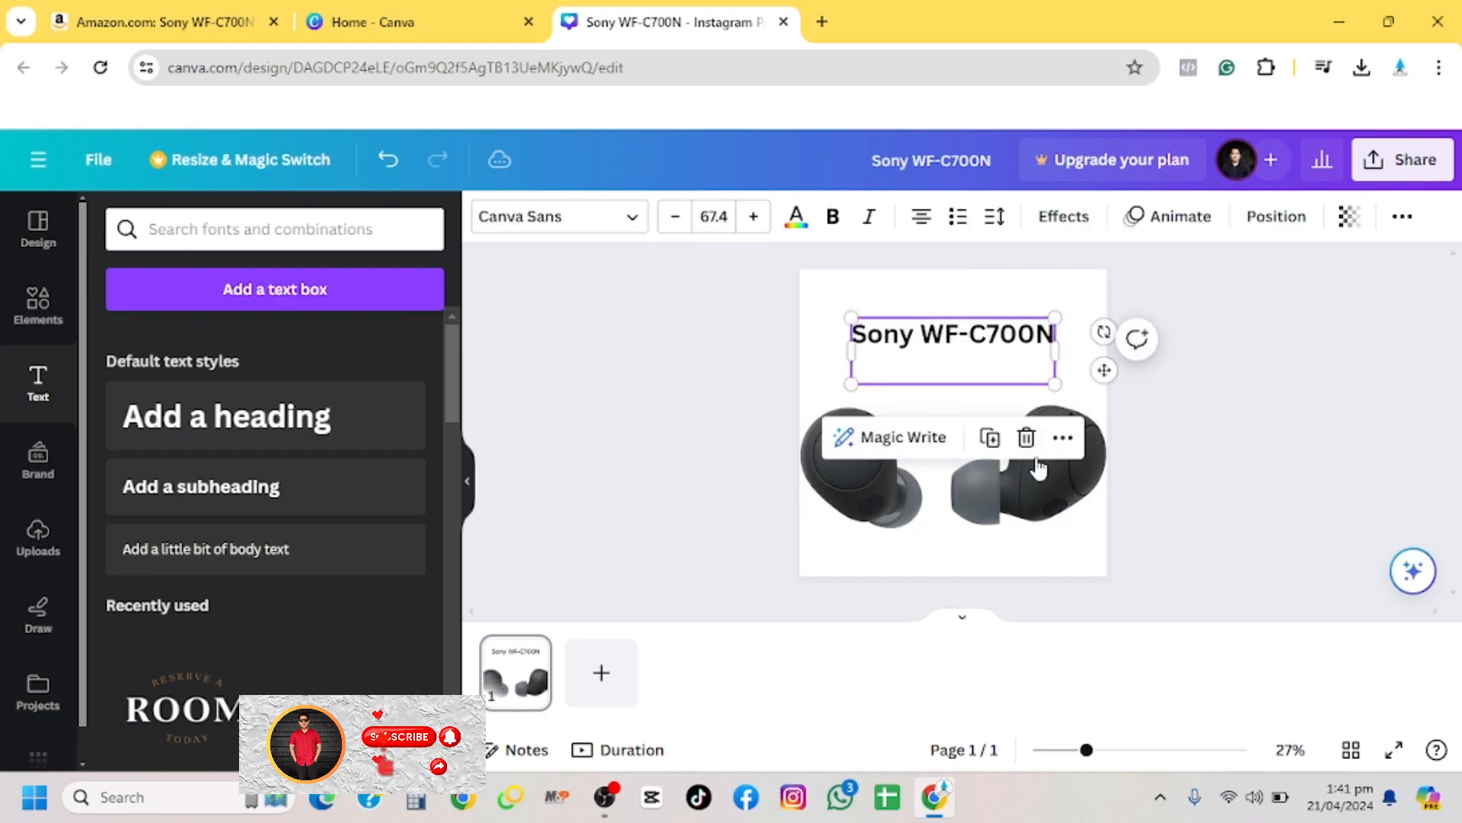
left_click(597, 421)
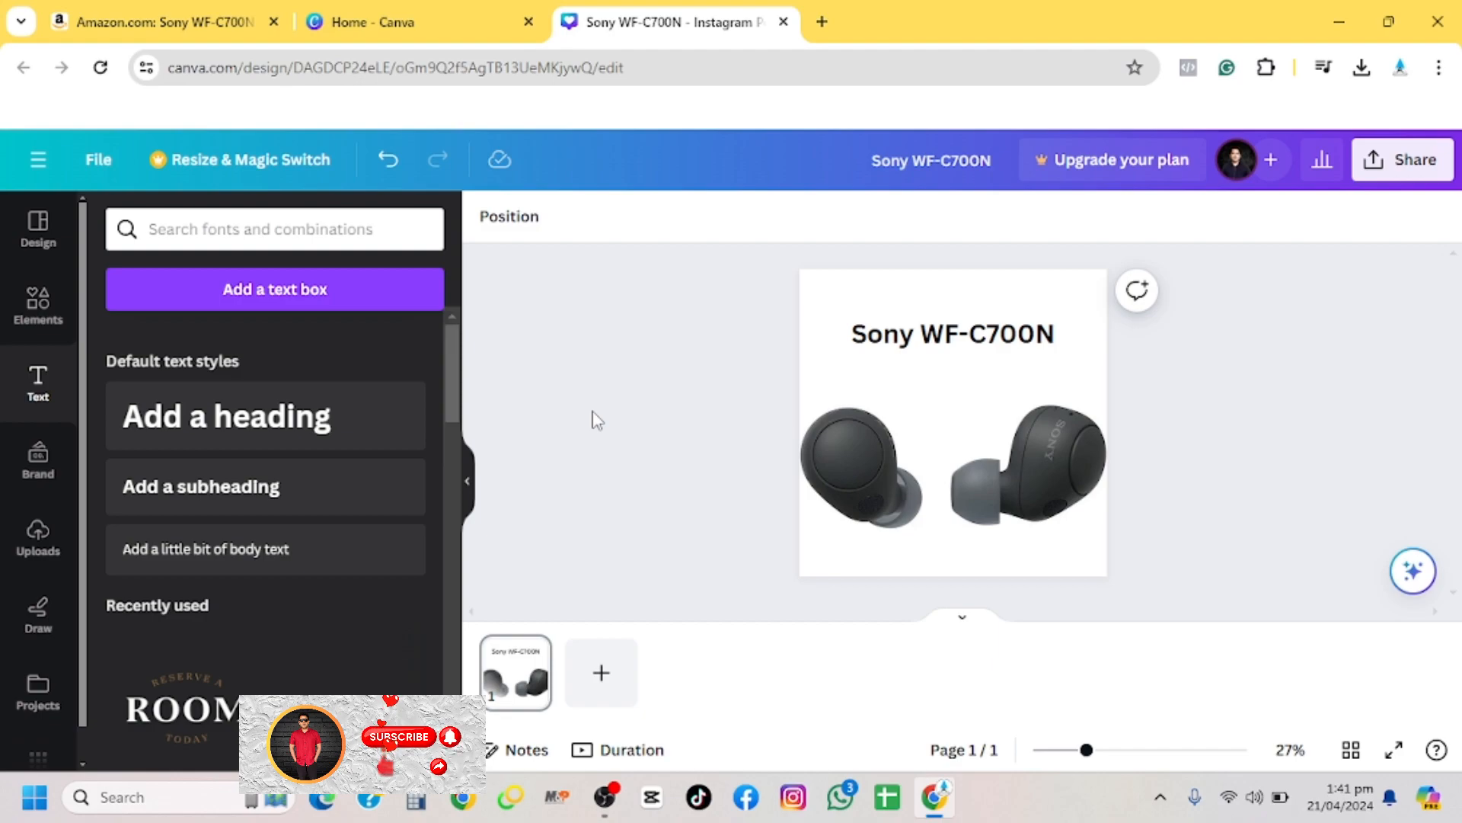
Add a second blank page to the design
left_click(602, 671)
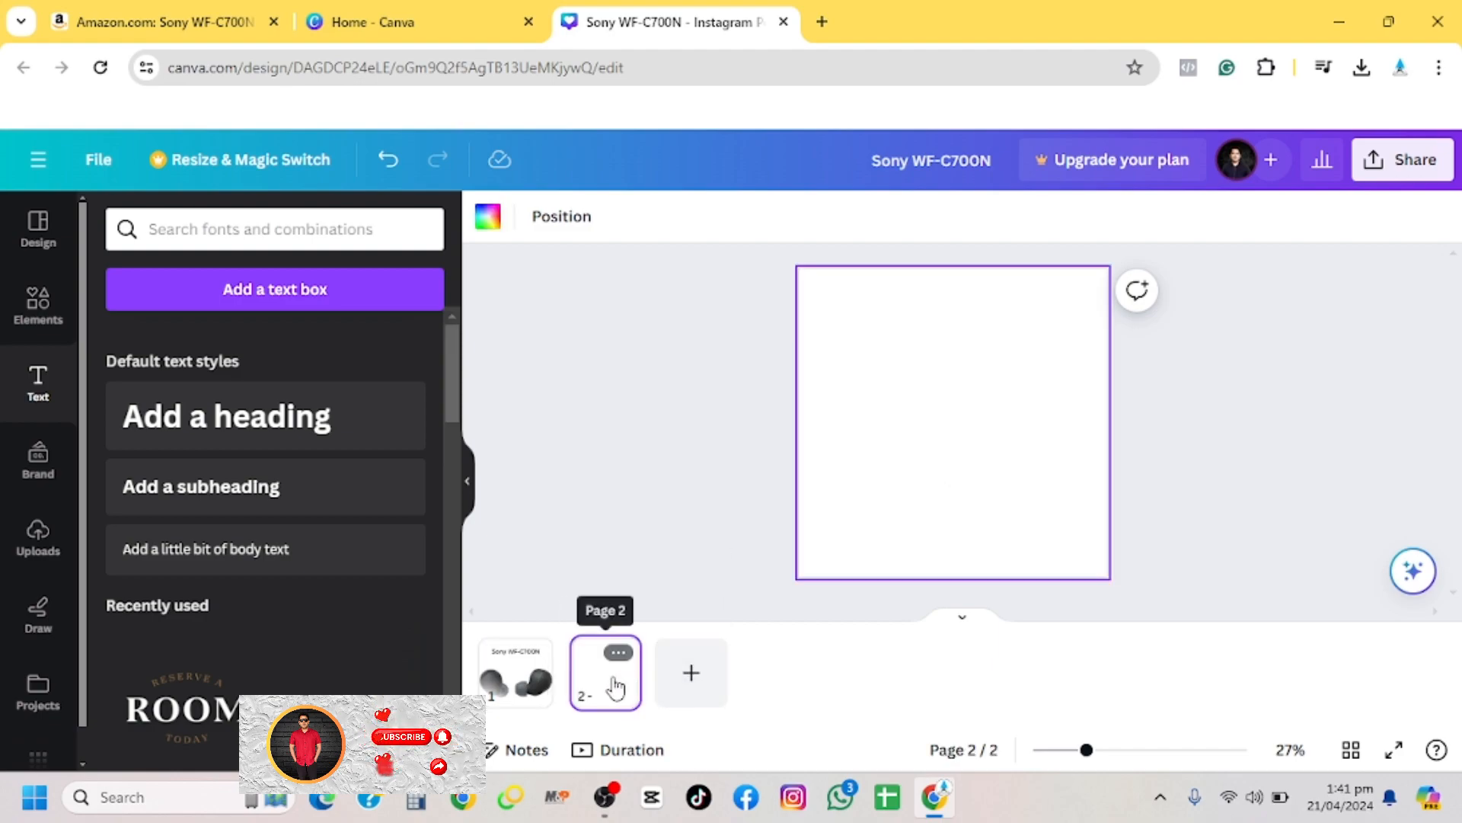
Place the uploaded "IN THE BOX" image on page 2 and enlarge it to fill the page
left_click(35, 545)
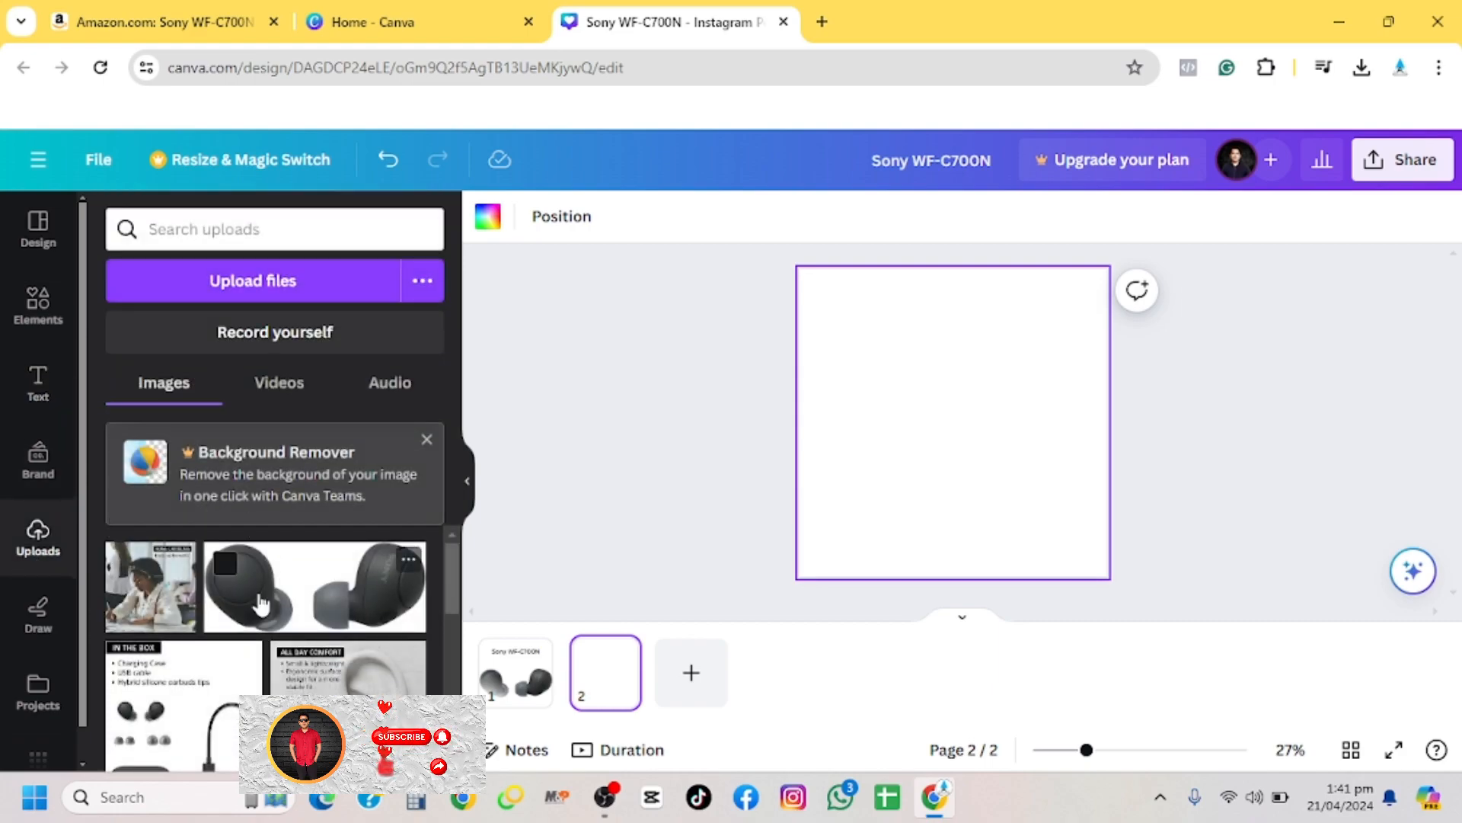
scroll(266, 638, "down", 1)
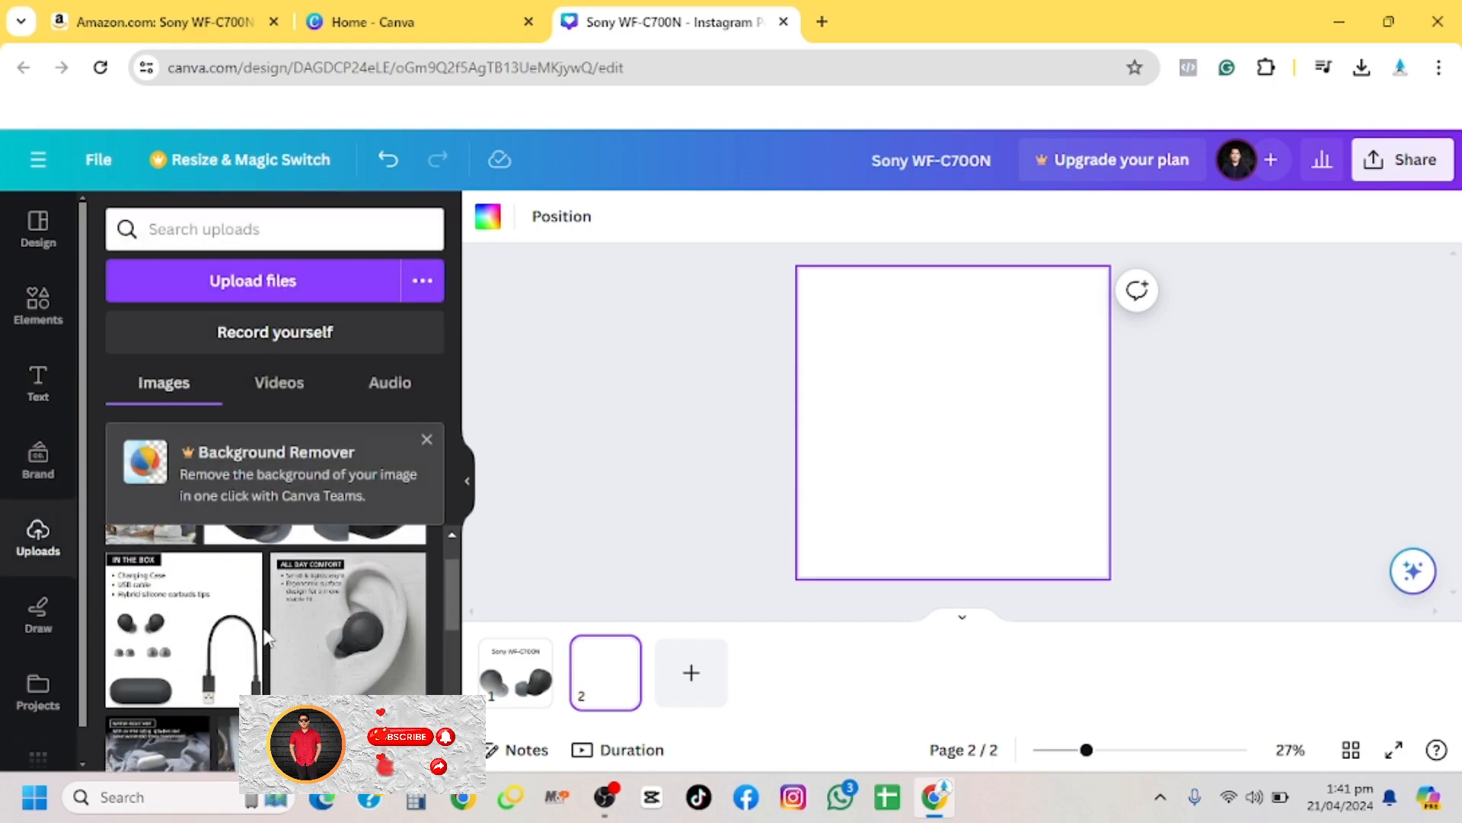
left_click(196, 643)
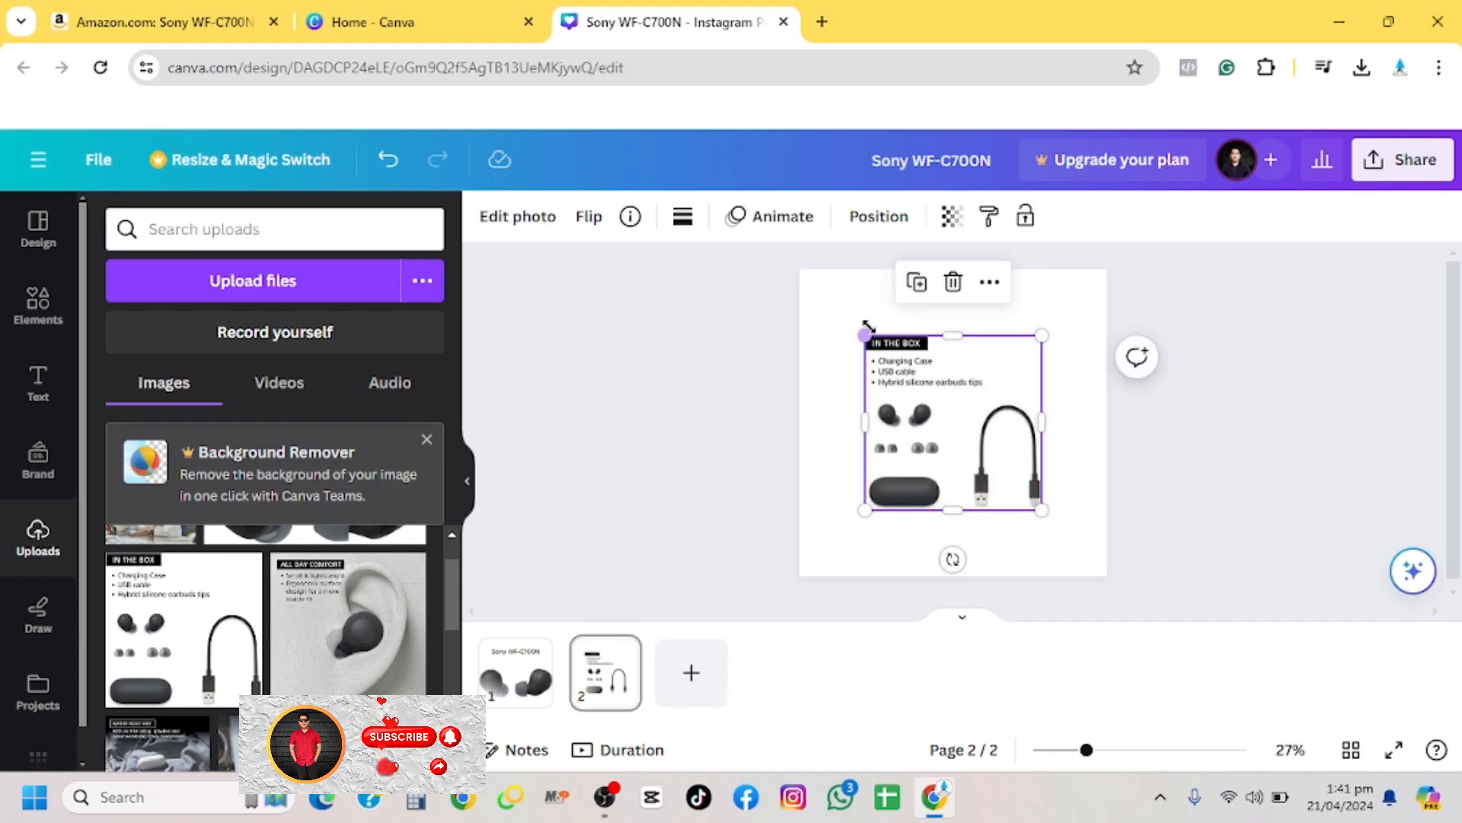
left_click_drag(865, 335, 799, 271)
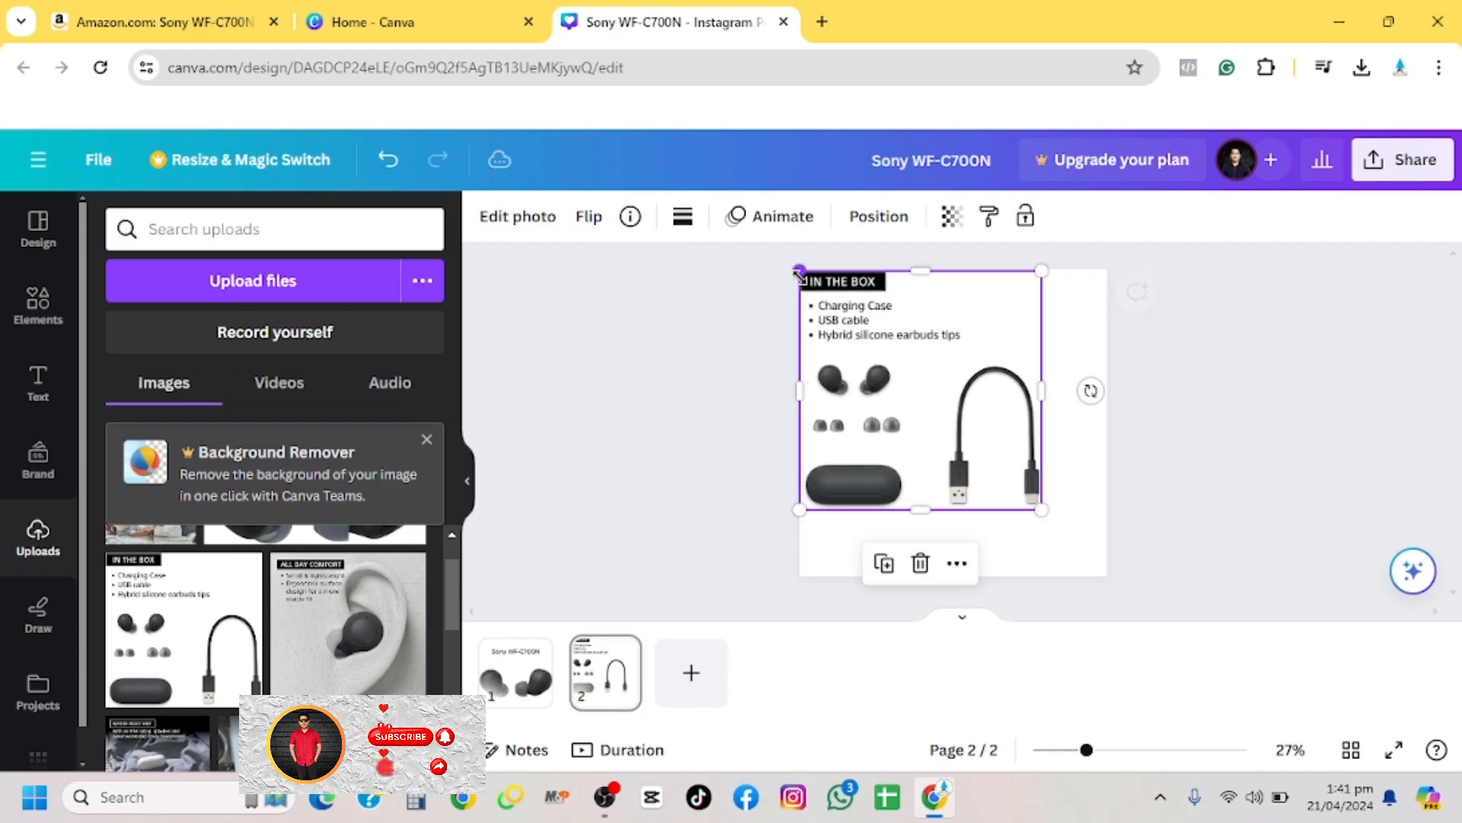
left_click(1048, 517)
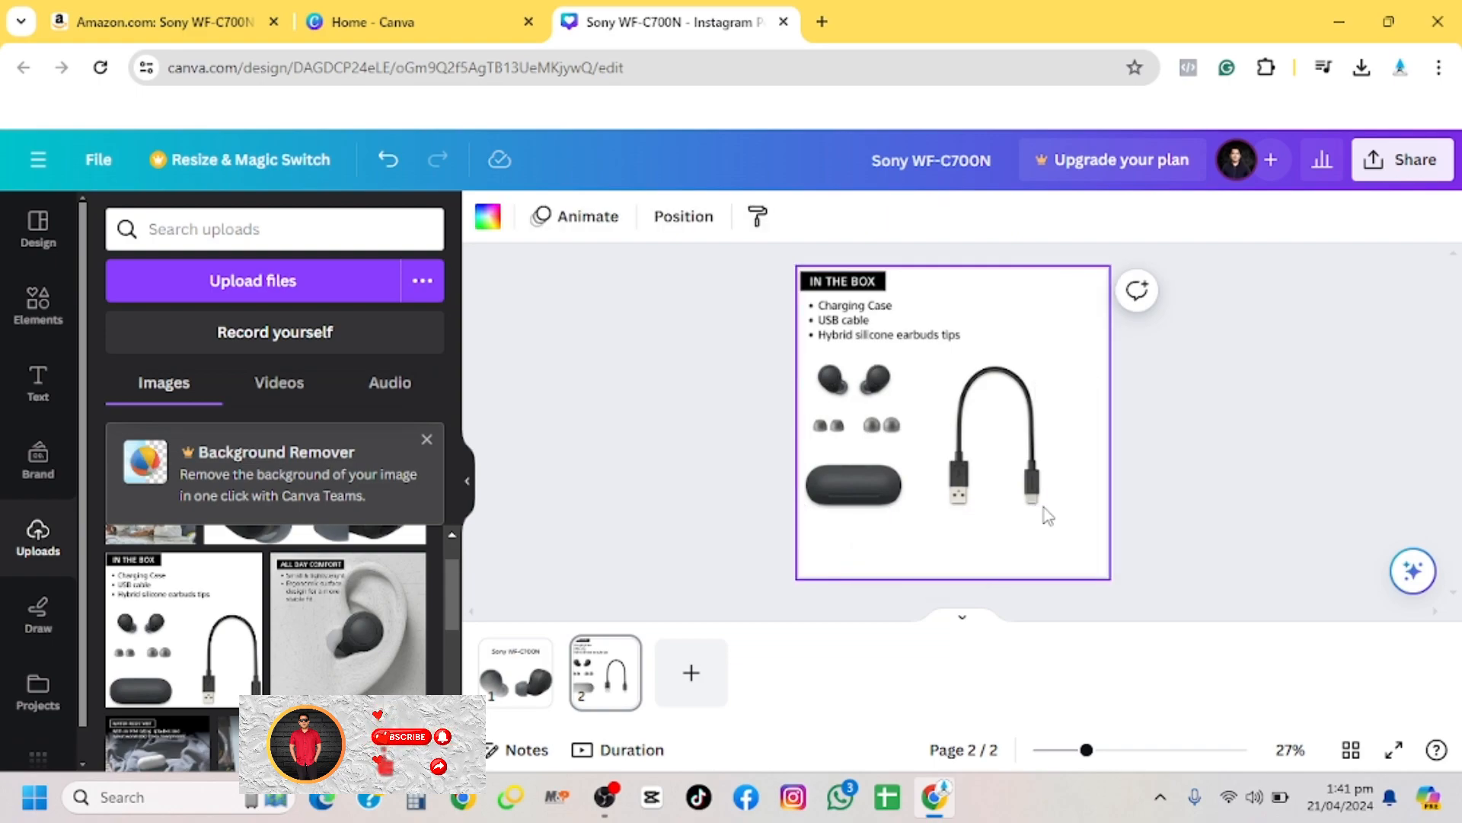
left_click(1014, 502)
left_click_drag(1044, 512, 1112, 572)
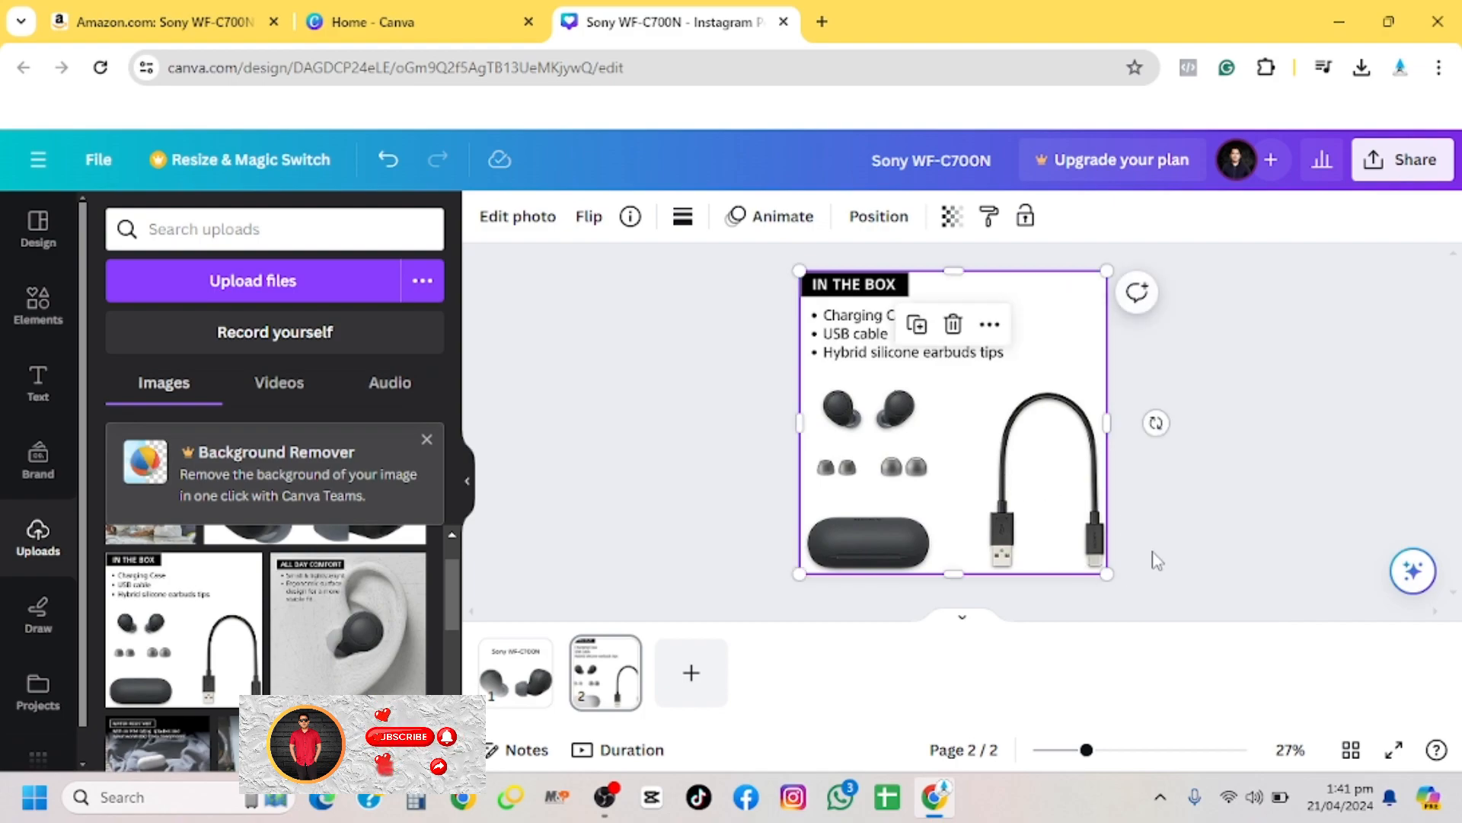
Add a third page and fill it with the uploaded "ALL DAY COMFORT" ear image
left_click(701, 670)
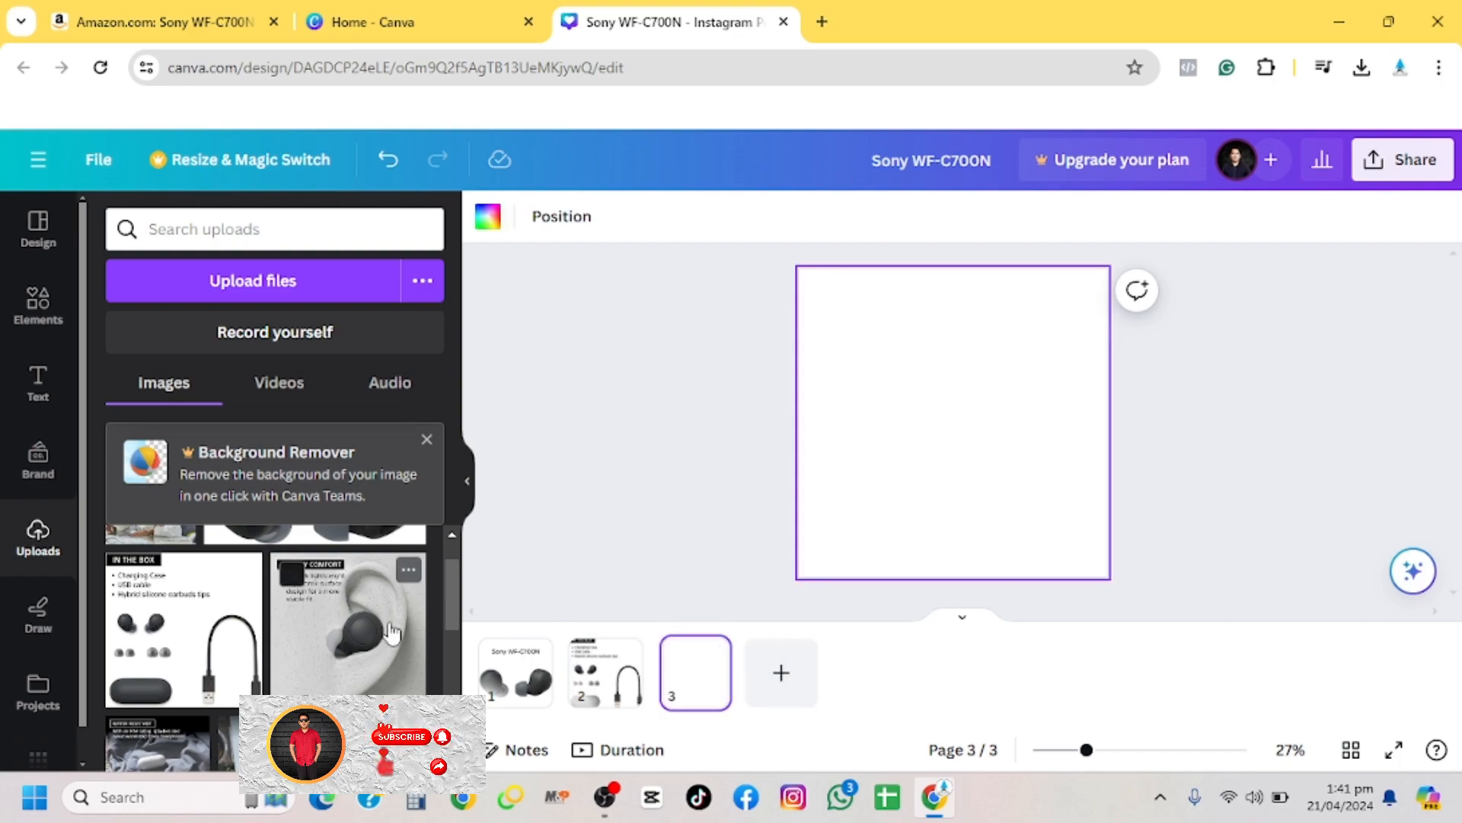
scroll(393, 632, "up", 1)
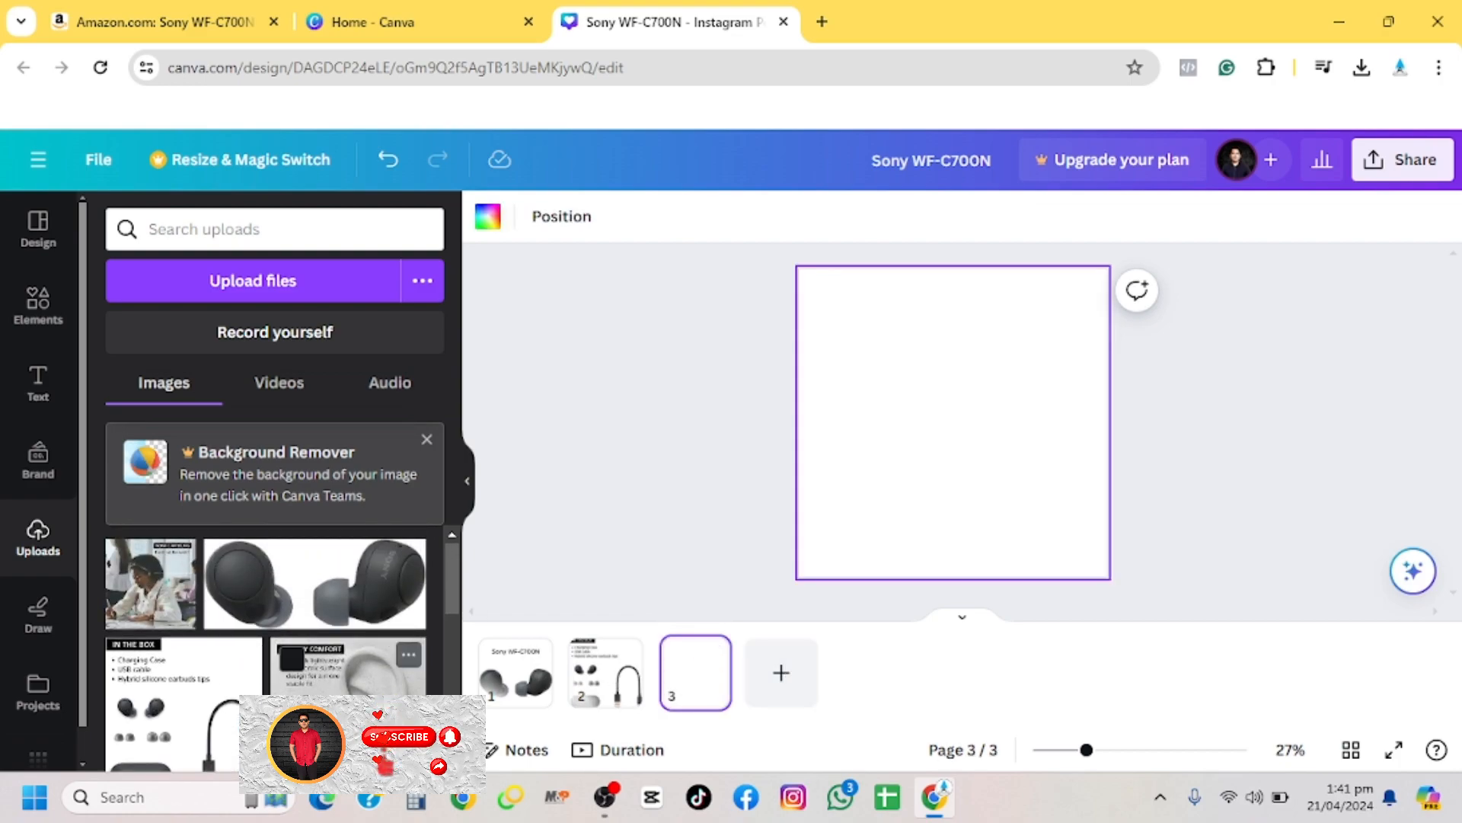
left_click(374, 704)
left_click_drag(864, 334, 799, 268)
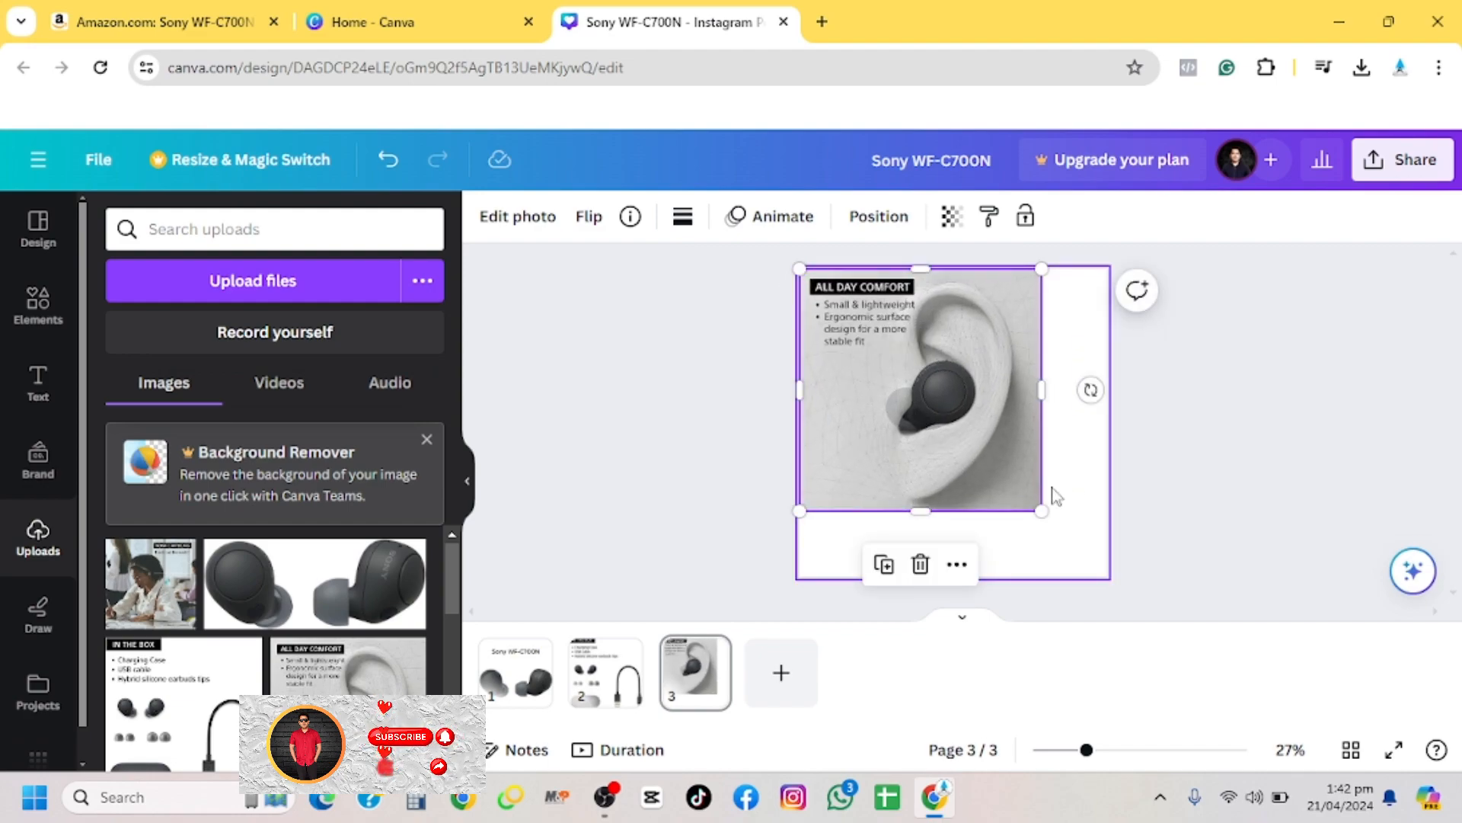
left_click_drag(1041, 511, 1119, 570)
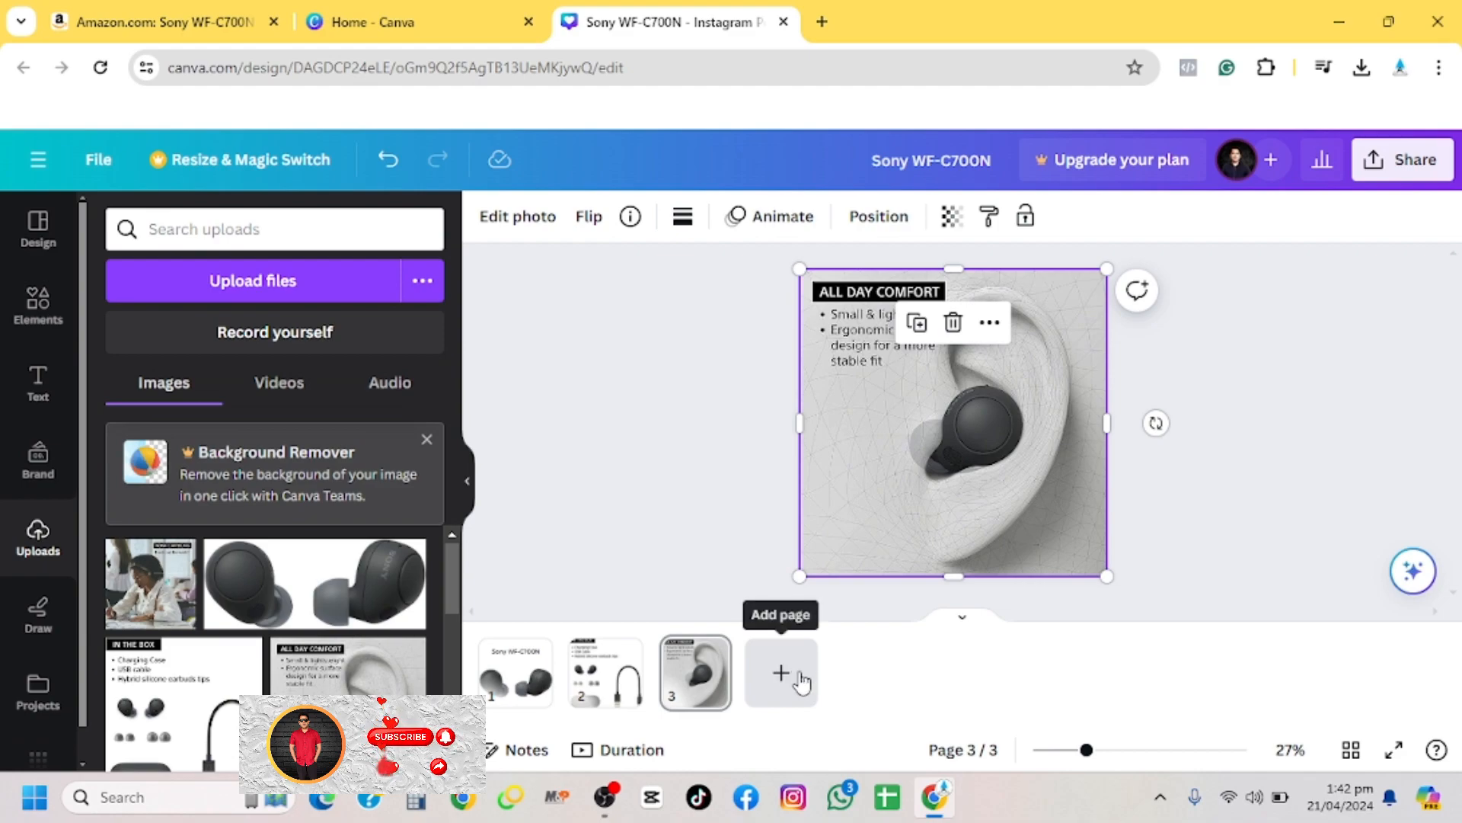
Add a fourth page and fill it with the uploaded "NOISE CANCELING" image
left_click(781, 673)
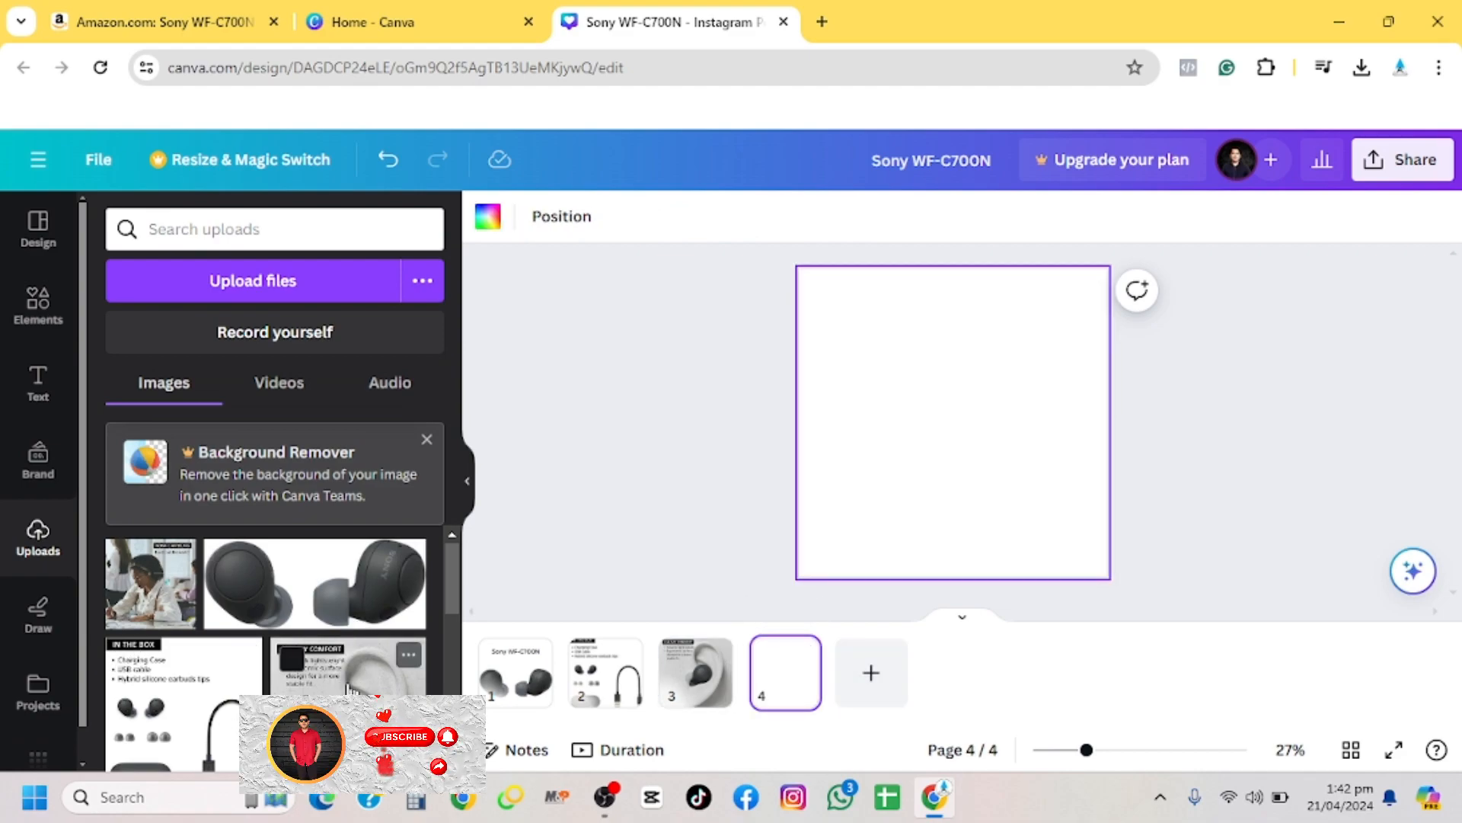
scroll(348, 688, "down", 1)
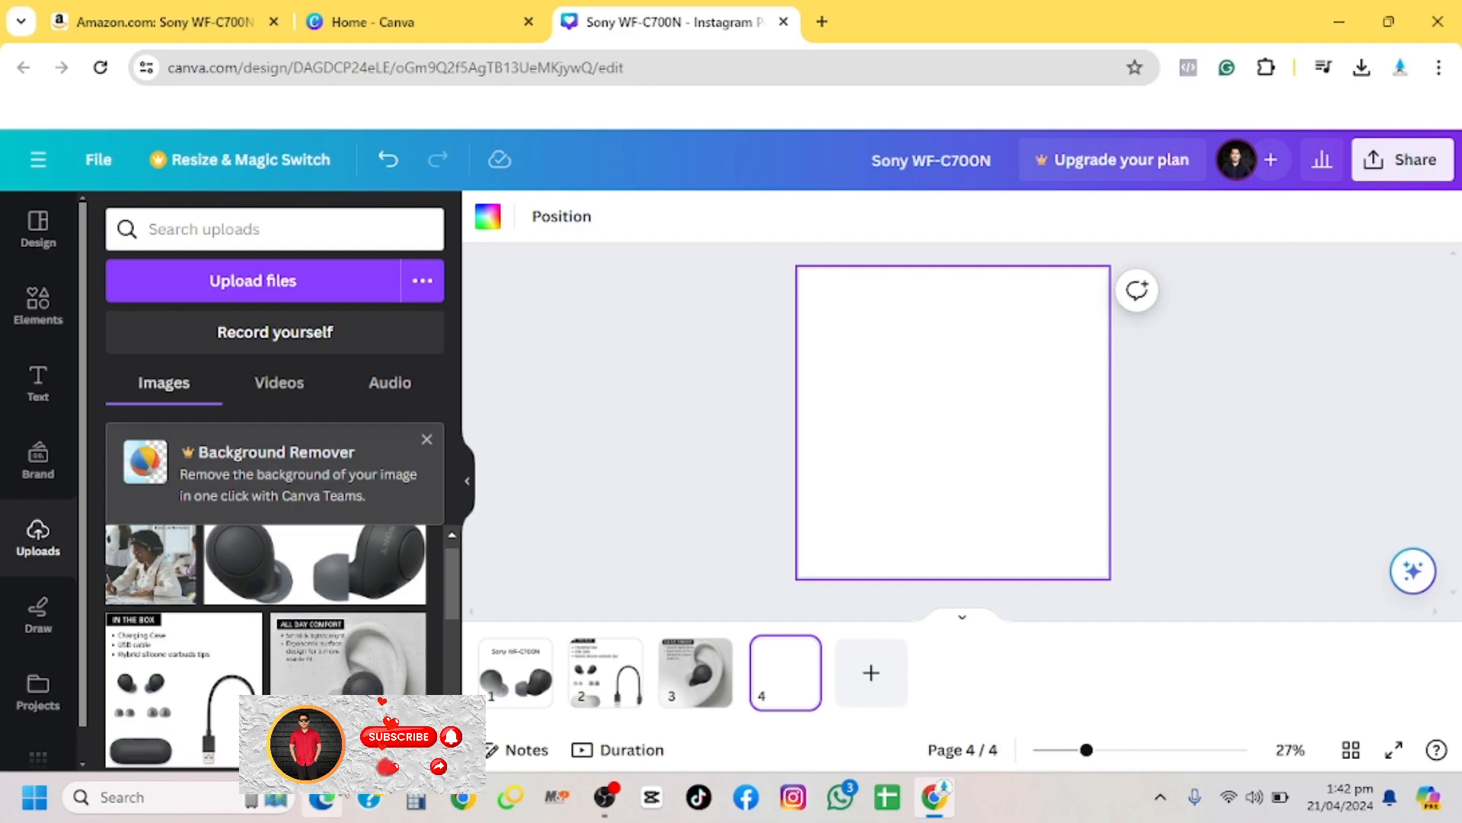
left_click(177, 585)
left_click_drag(863, 329, 800, 270)
left_click_drag(1039, 509, 1107, 577)
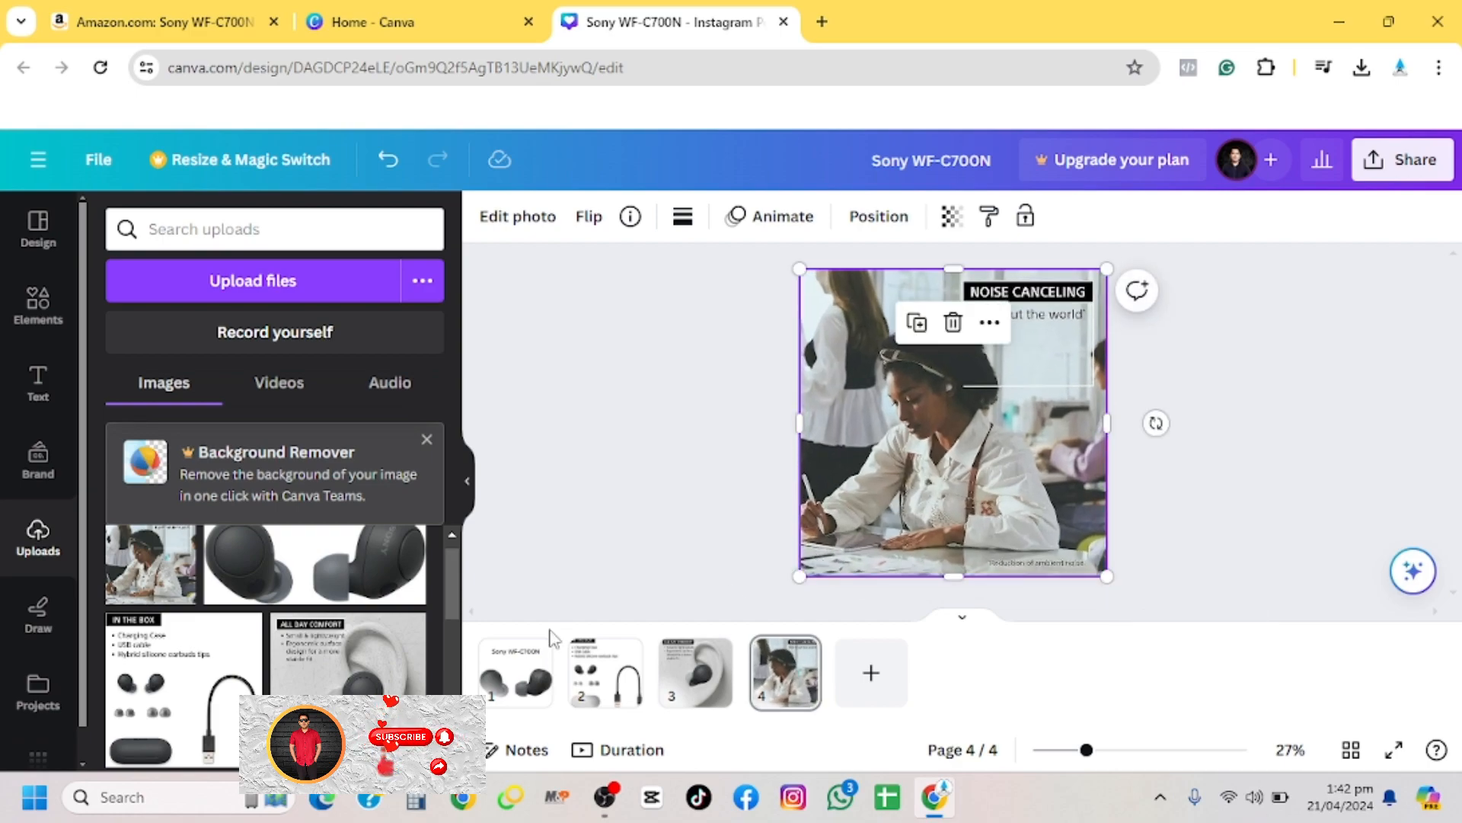
Add a fifth page and fill it with the uploaded "EASY HANDS-FREE CALLING" image
left_click(872, 674)
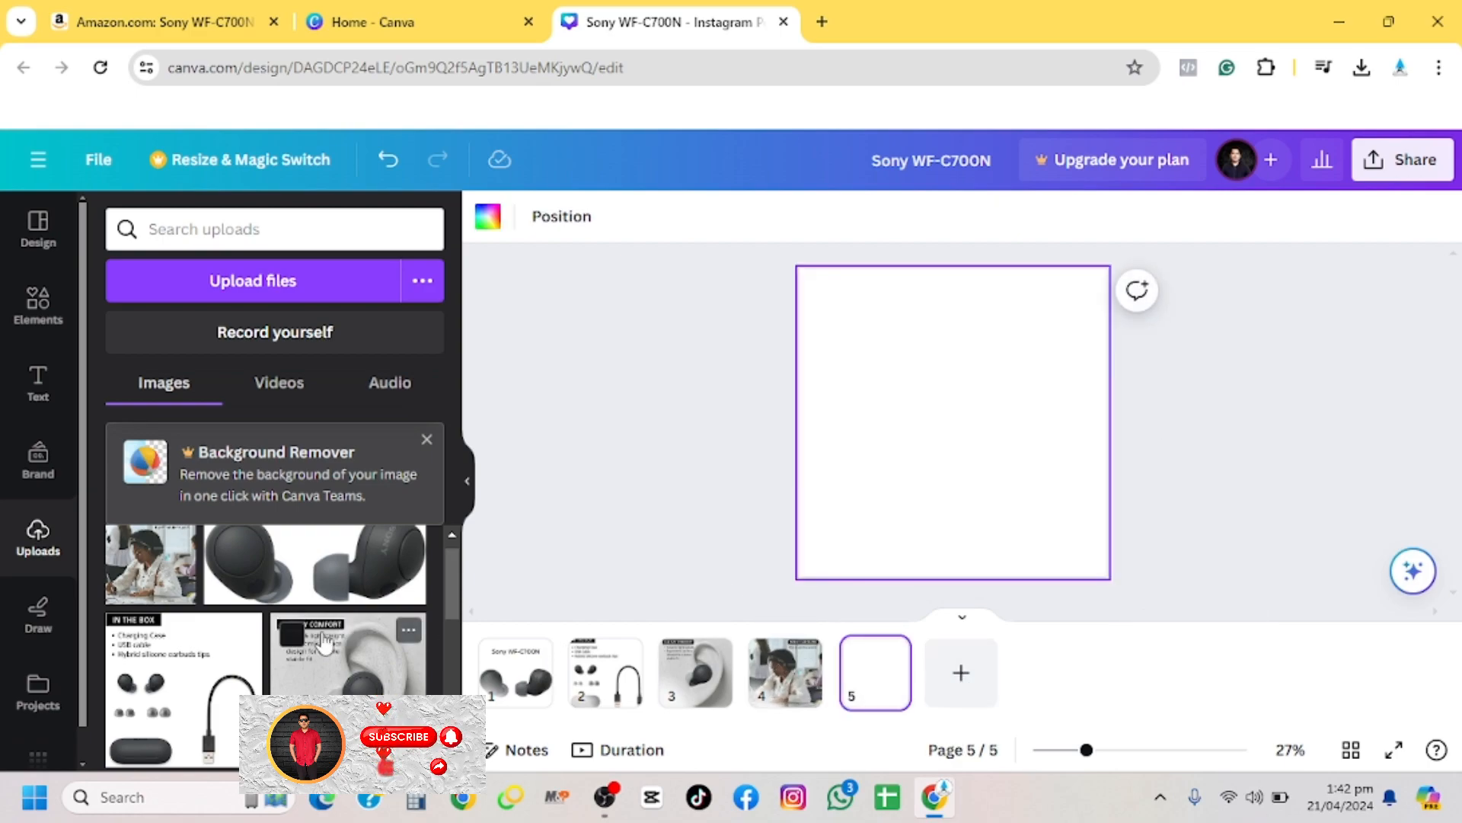
scroll(329, 639, "down", 3)
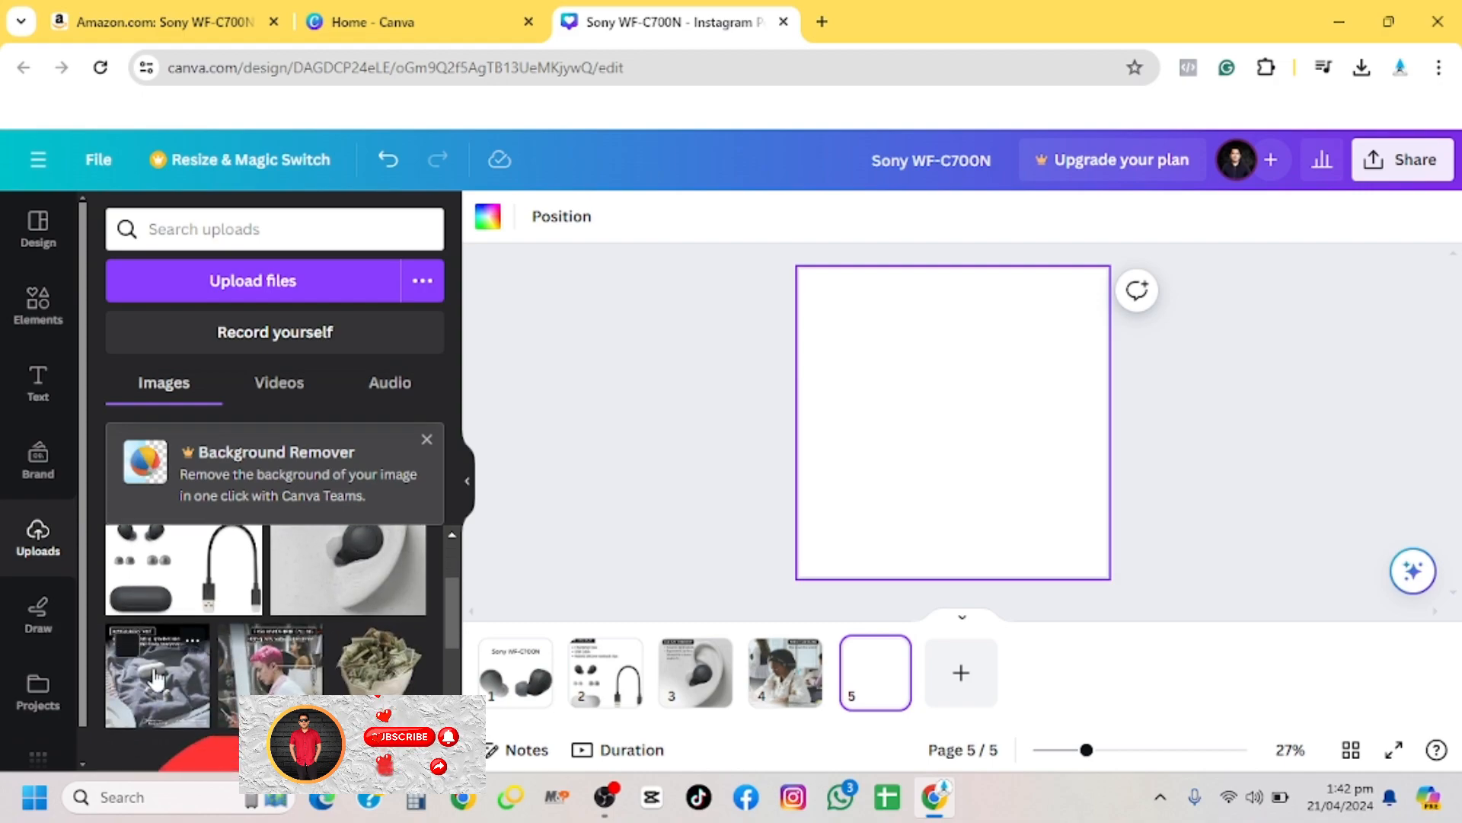
left_click(271, 662)
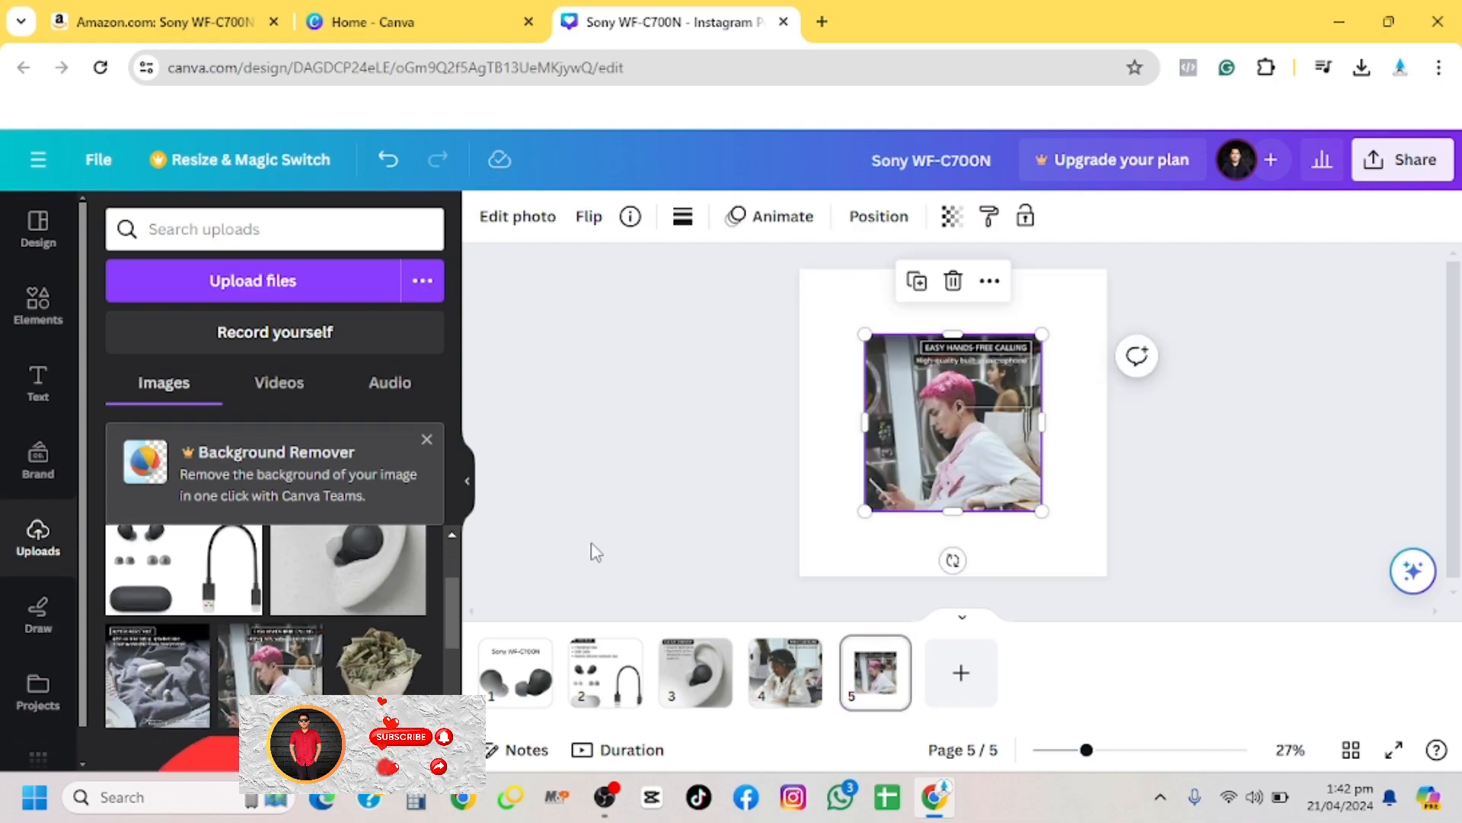
left_click_drag(865, 333, 800, 269)
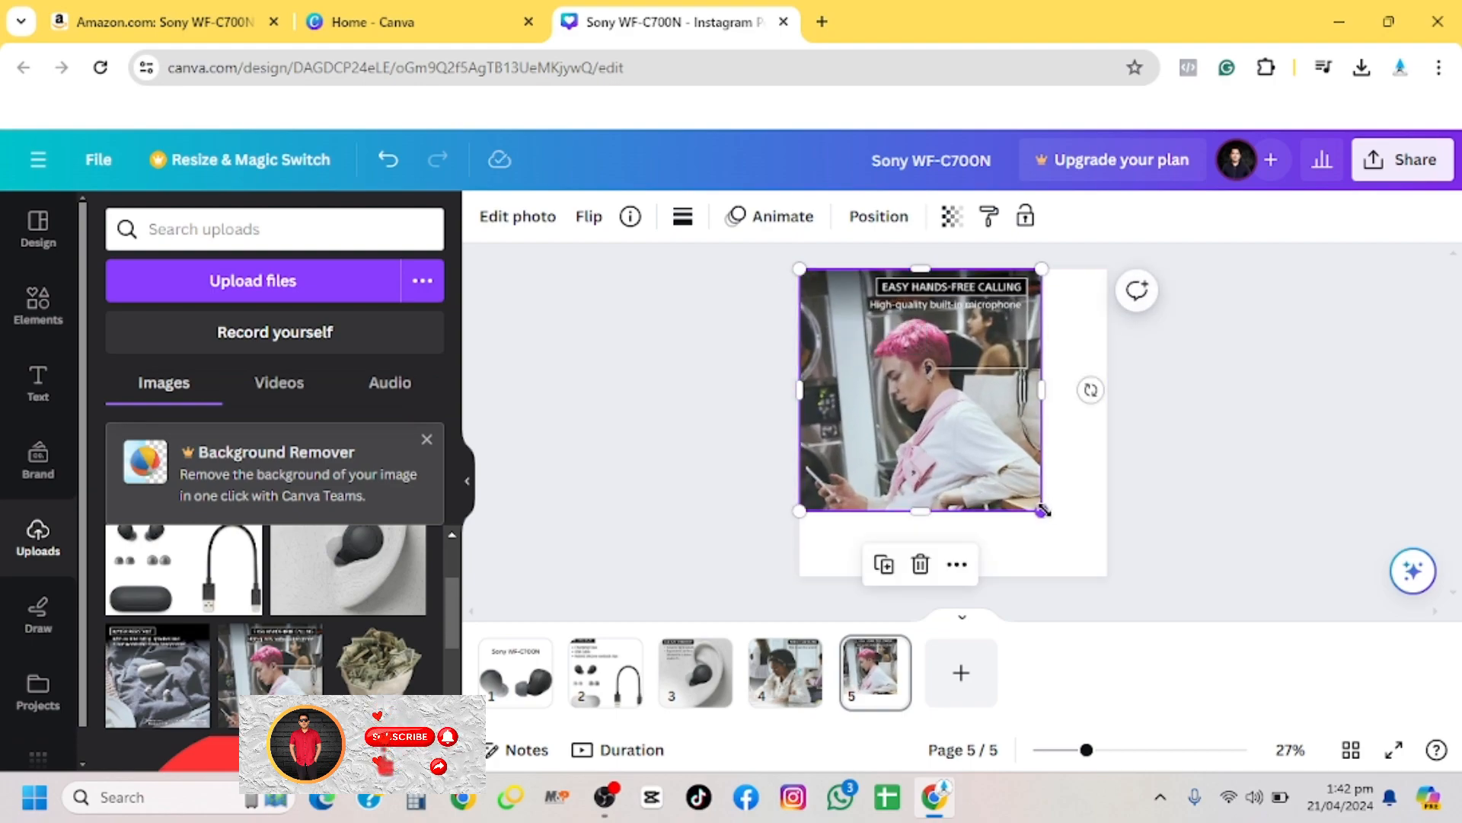
left_click_drag(1055, 517, 1109, 576)
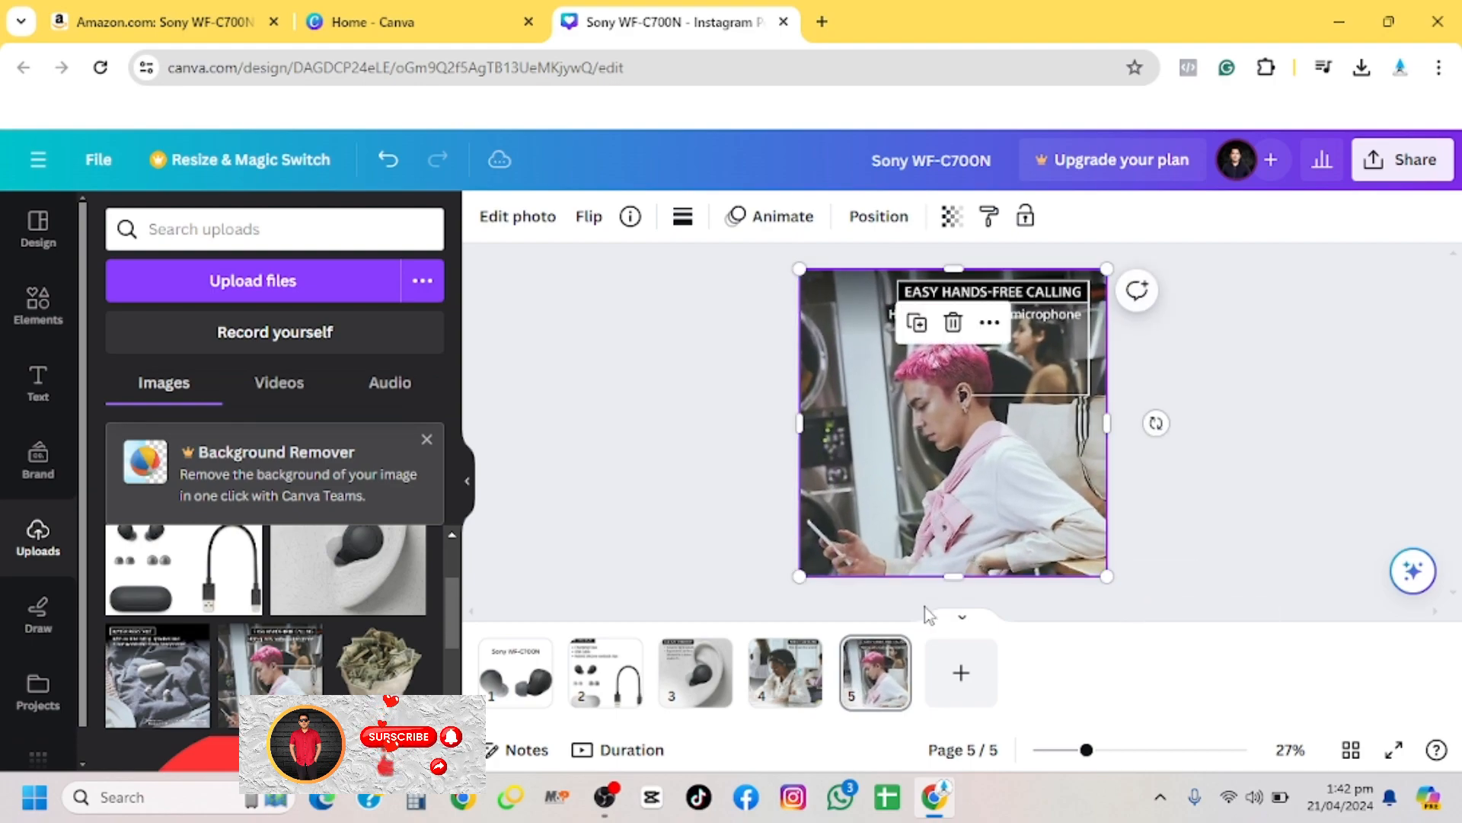
Add a sixth page, fill it with the uploaded "WATER RESISTANT" image, and deselect the image
left_click(959, 673)
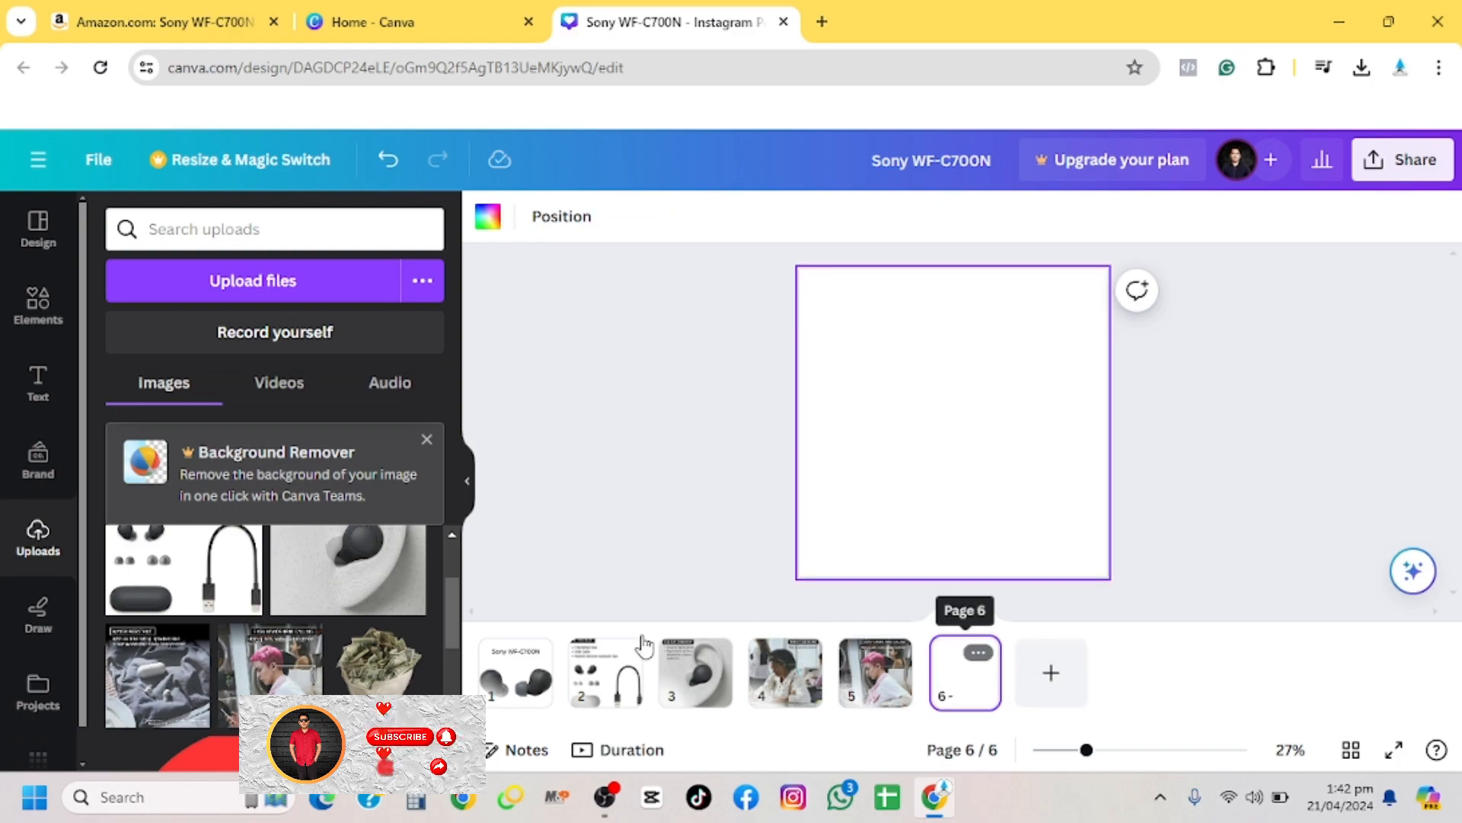
left_click(156, 670)
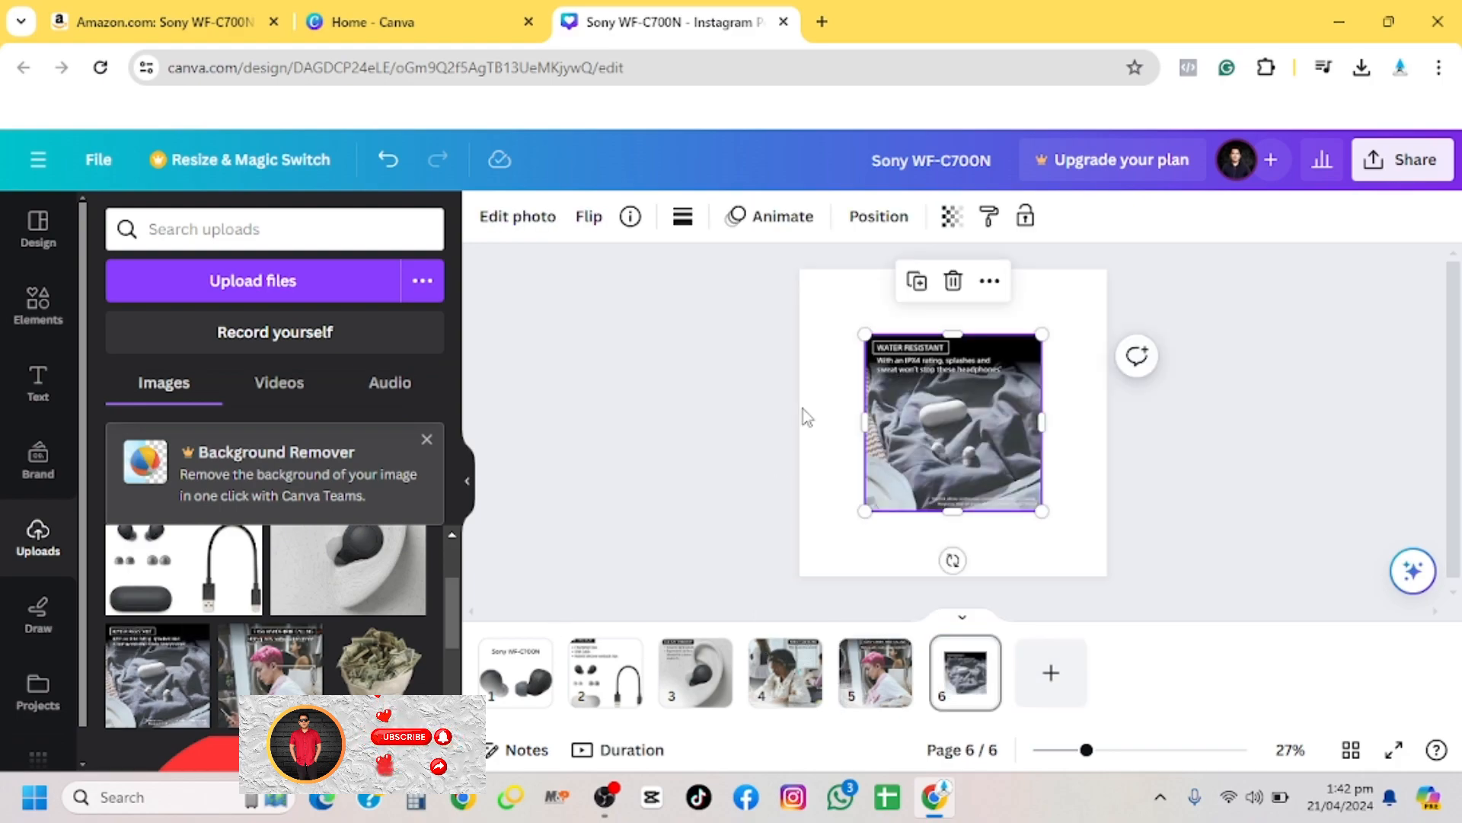
left_click_drag(866, 334, 789, 286)
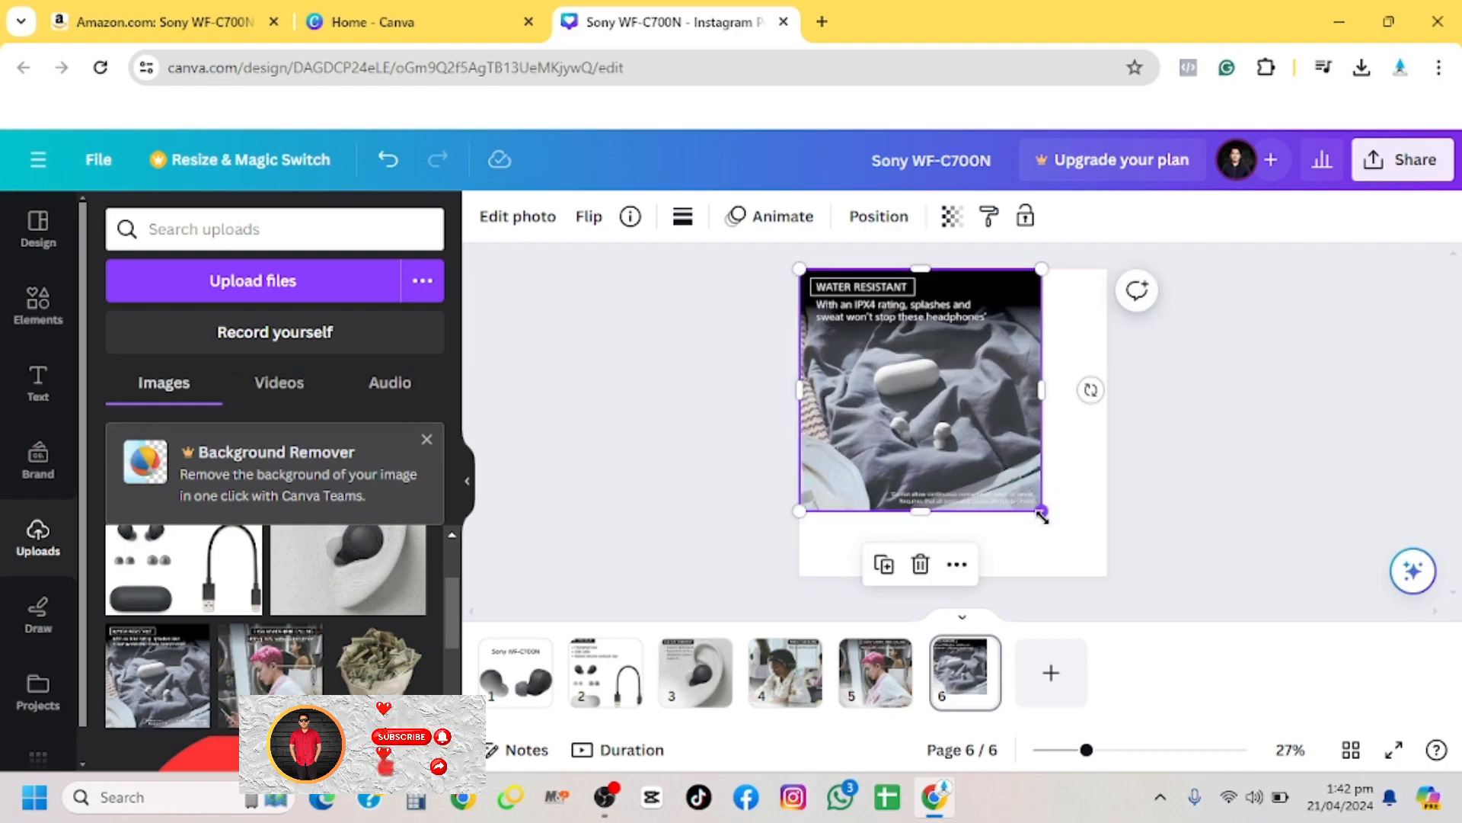
left_click_drag(1041, 512, 1110, 577)
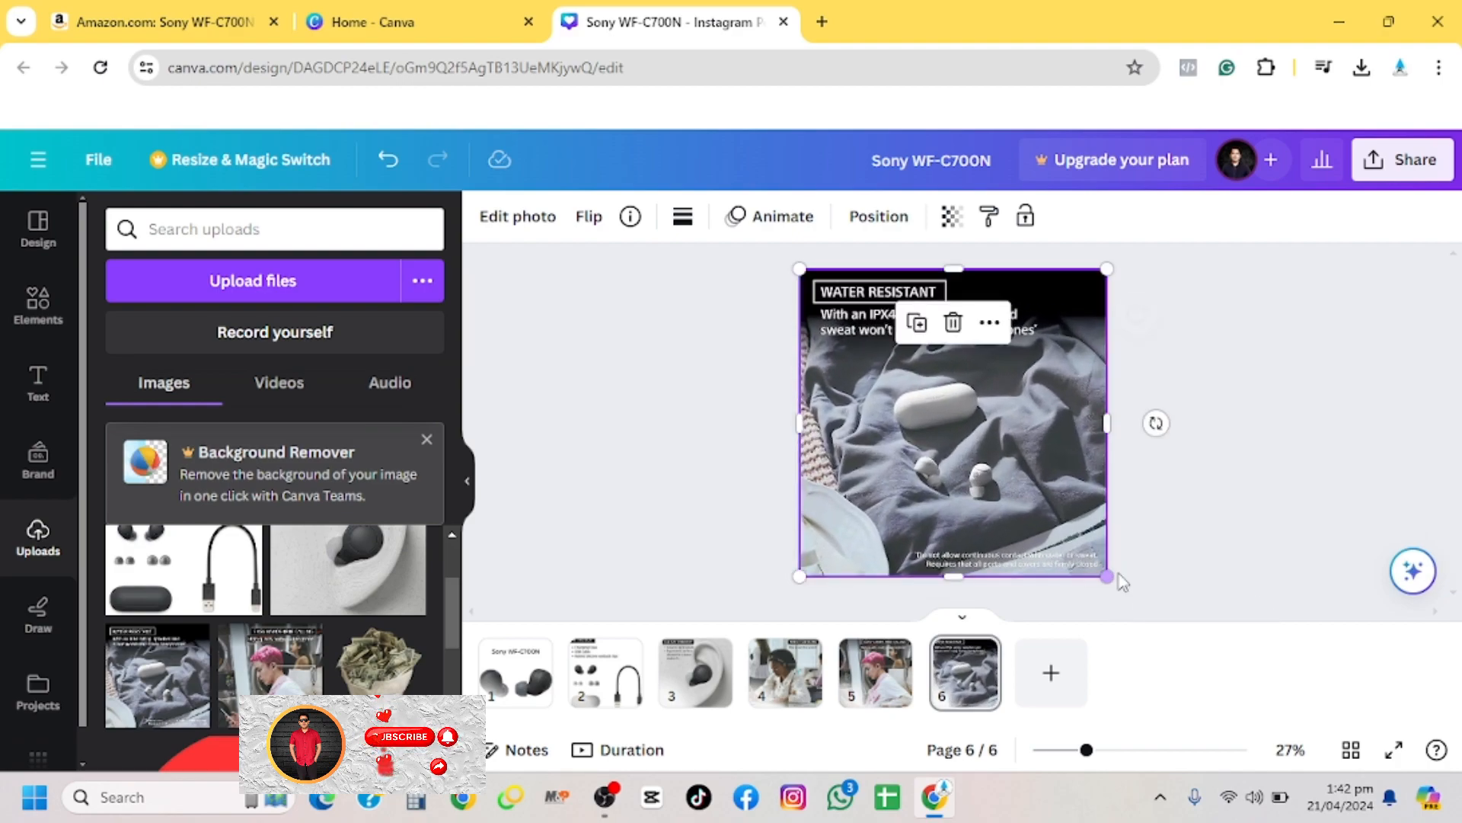
left_click(1194, 536)
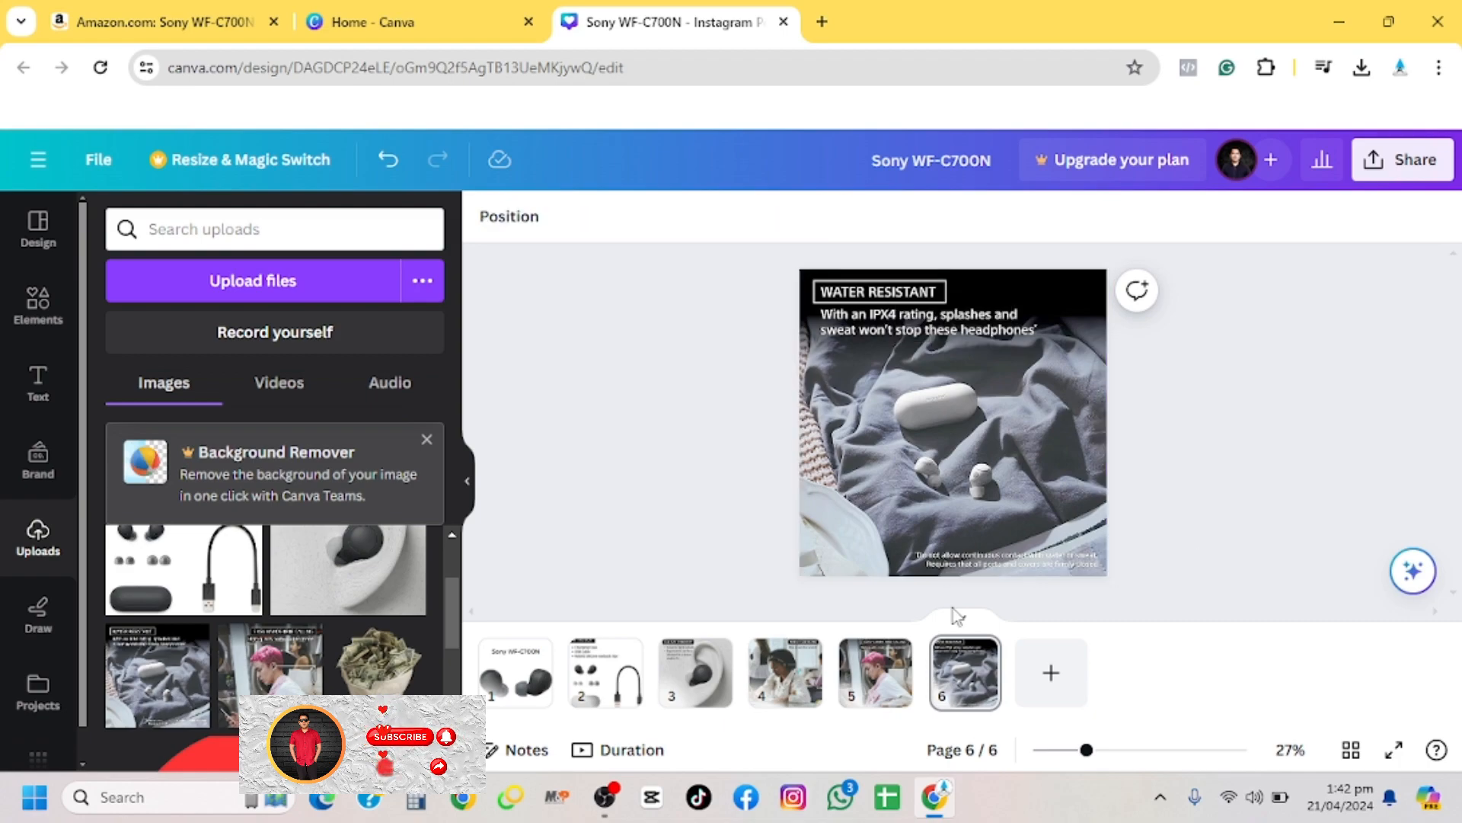
Apply the Rise page animation to page 1 with the product name and earbuds
left_click(531, 683)
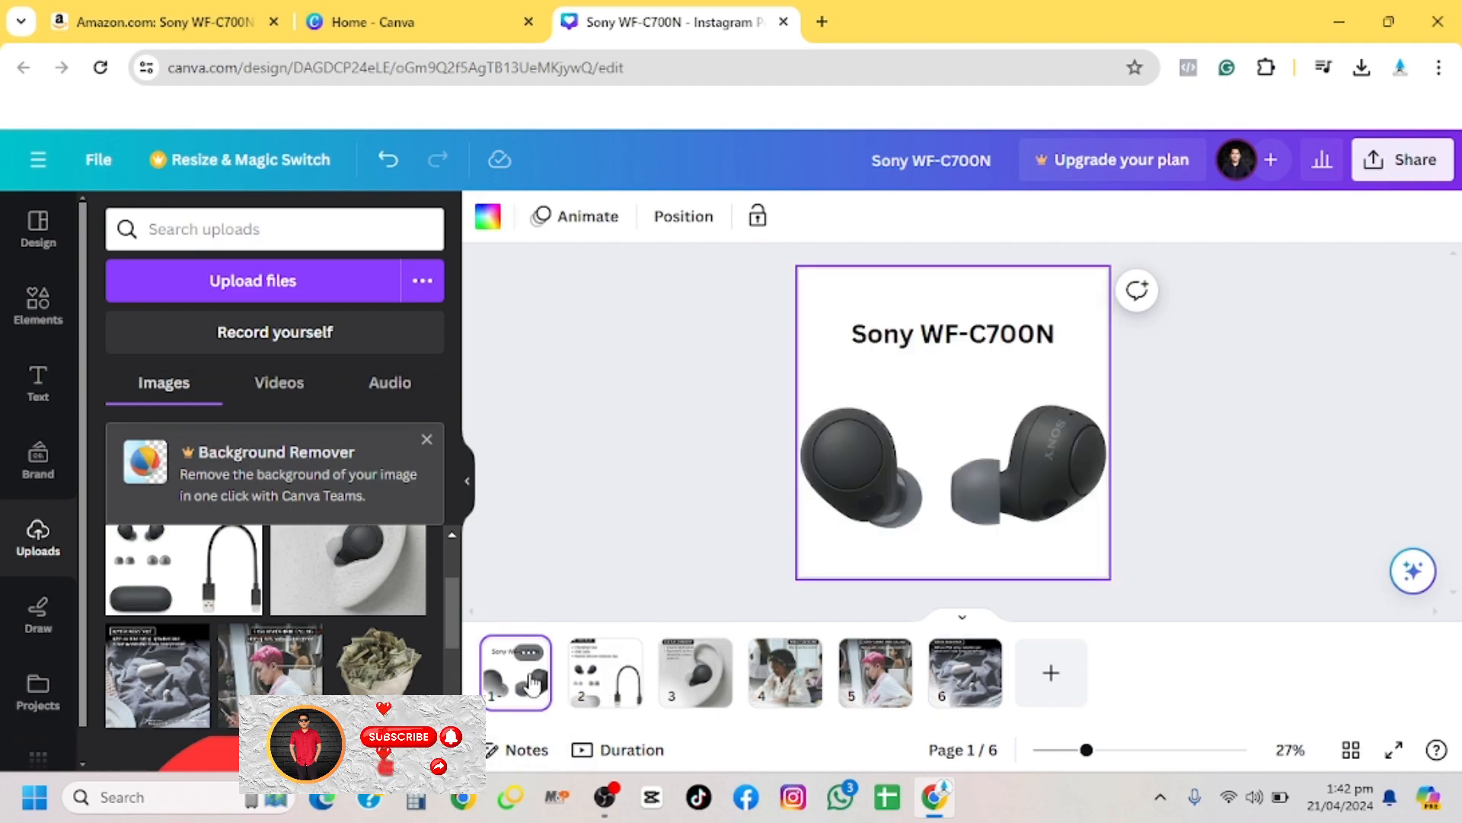
left_click(594, 224)
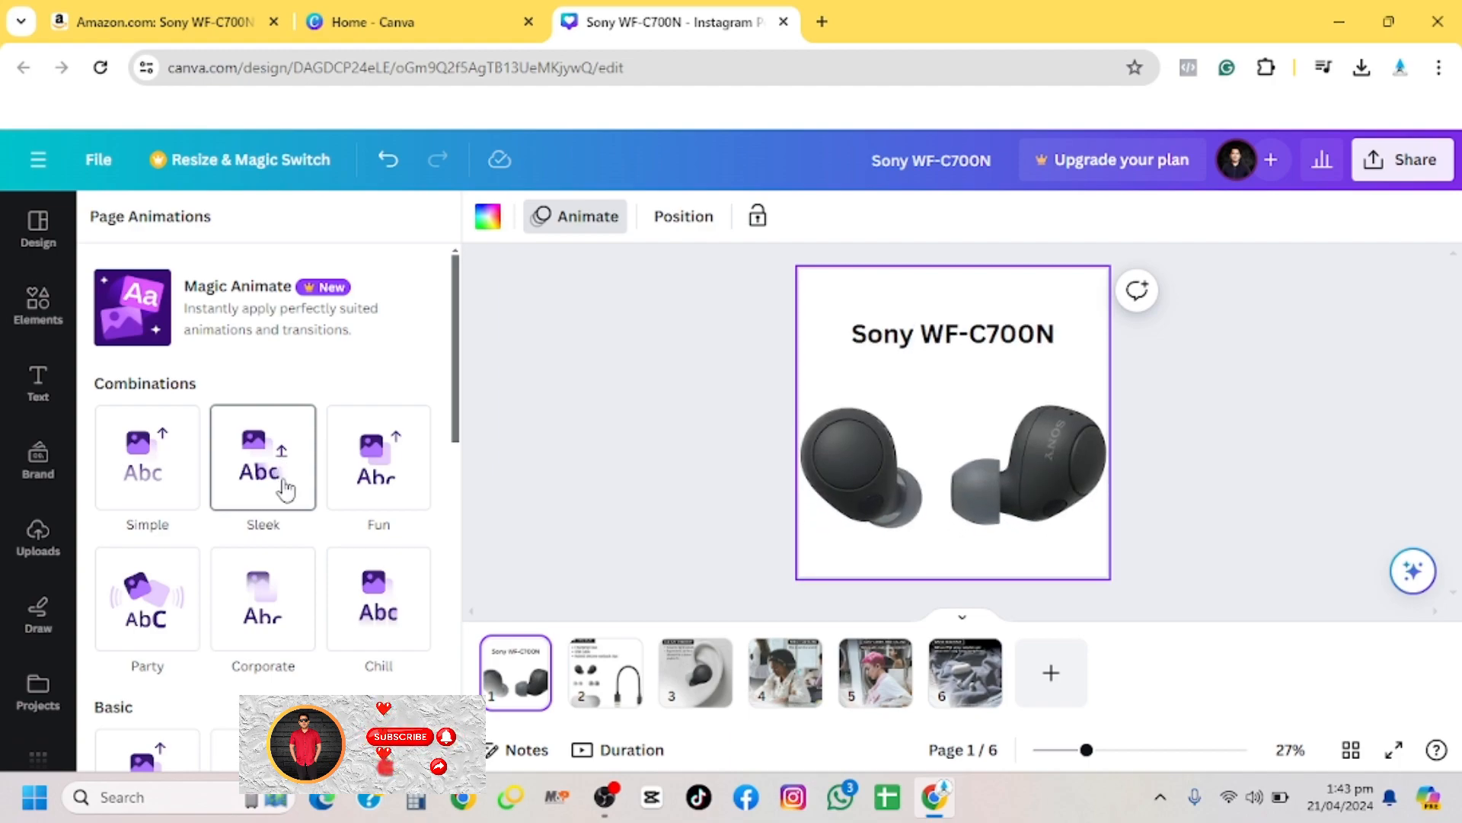
scroll(285, 480, "down", 2)
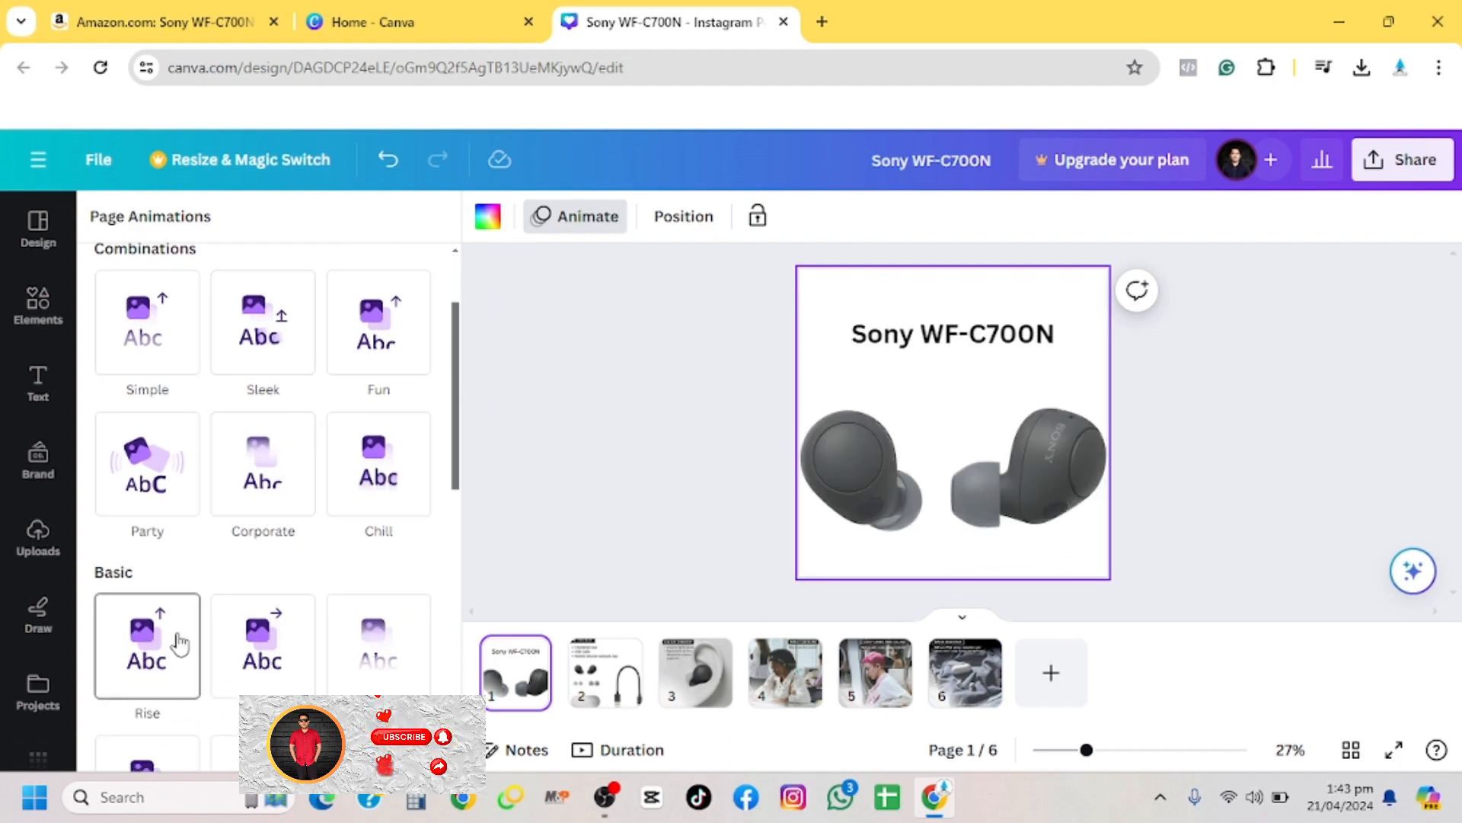
left_click(174, 642)
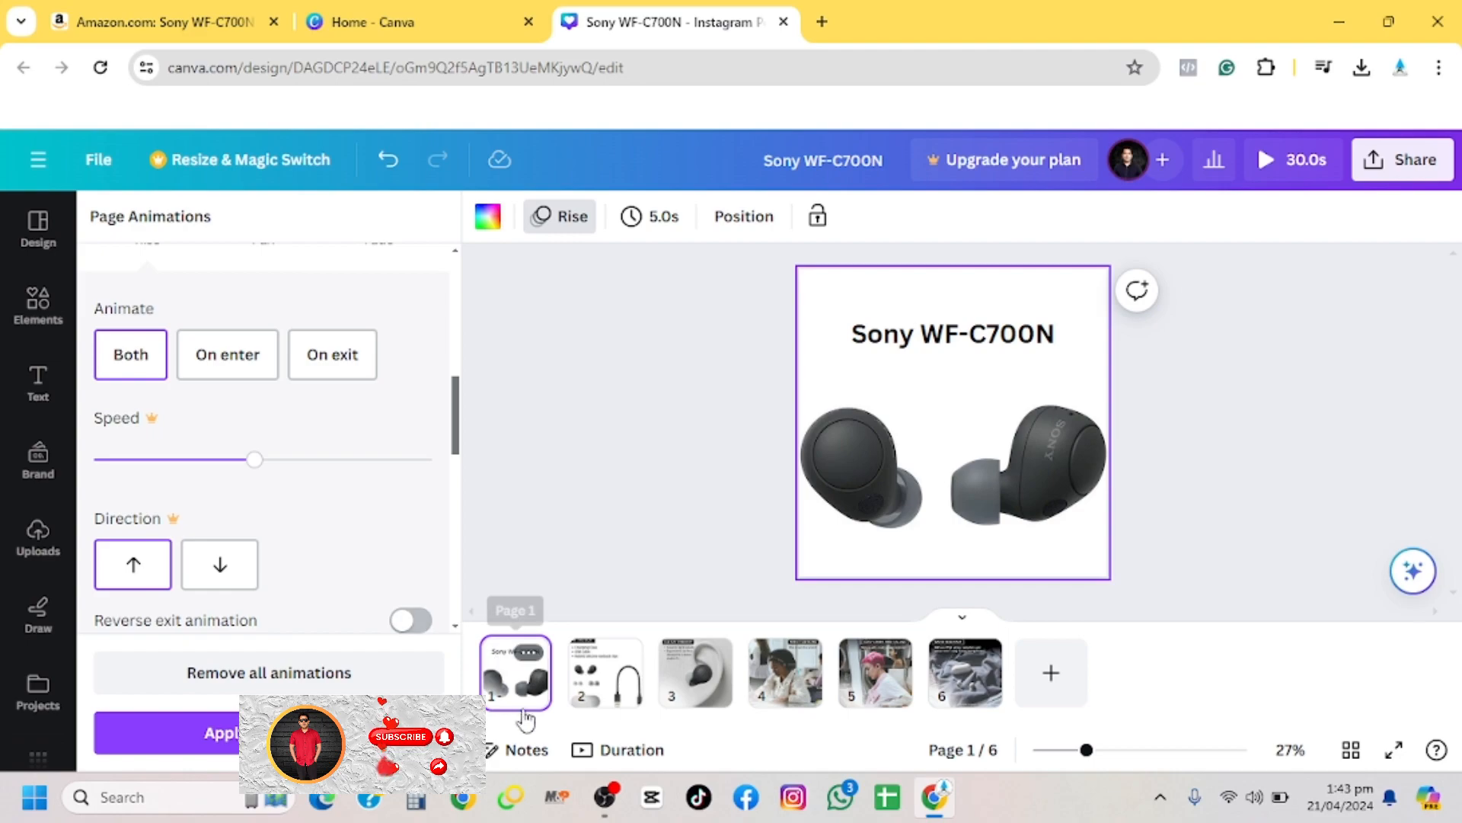
Apply the Block page animation to page 3 and the Tumble page animation to page 4
left_click(605, 674)
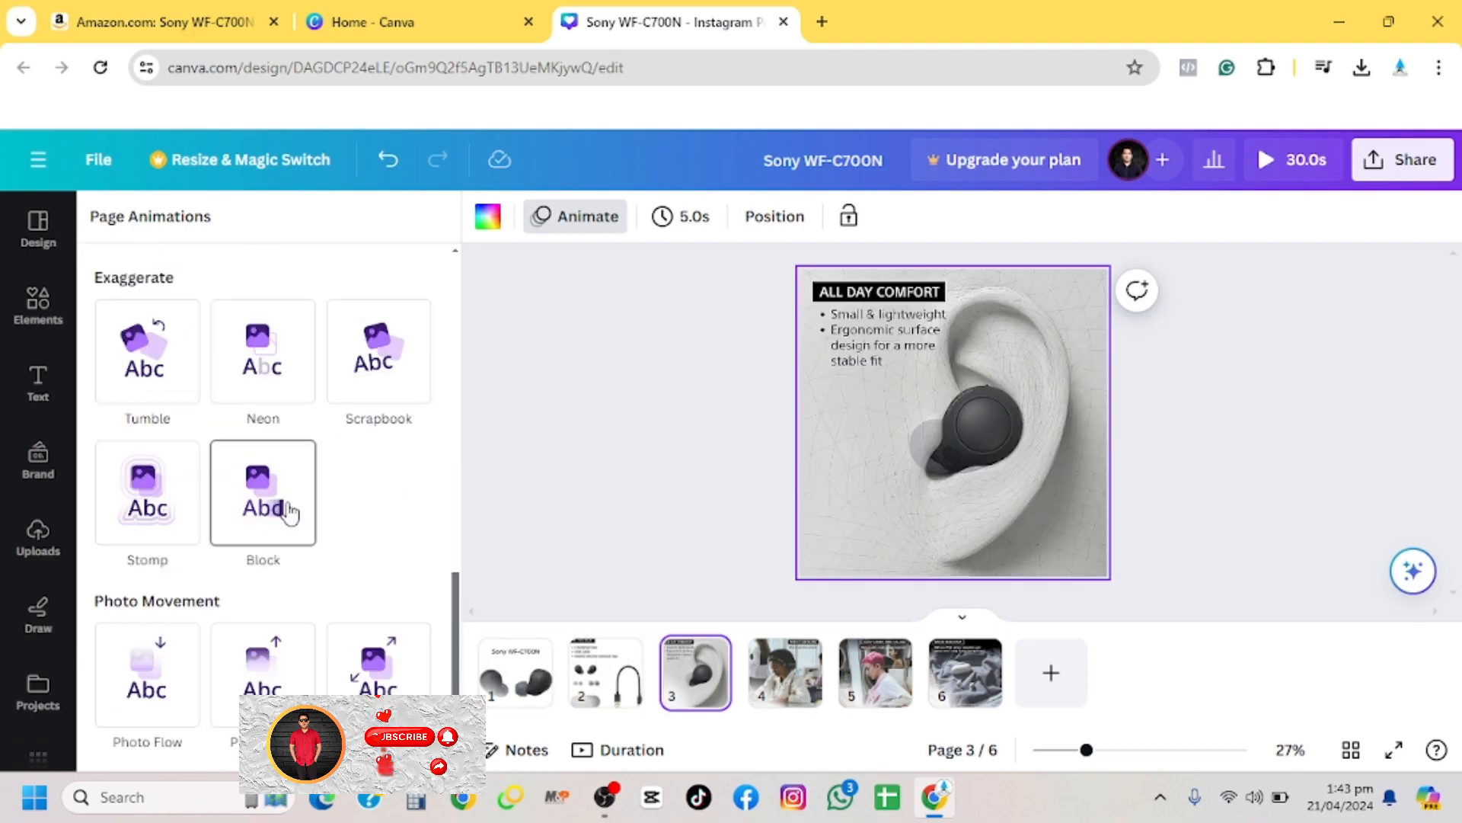
left_click(290, 513)
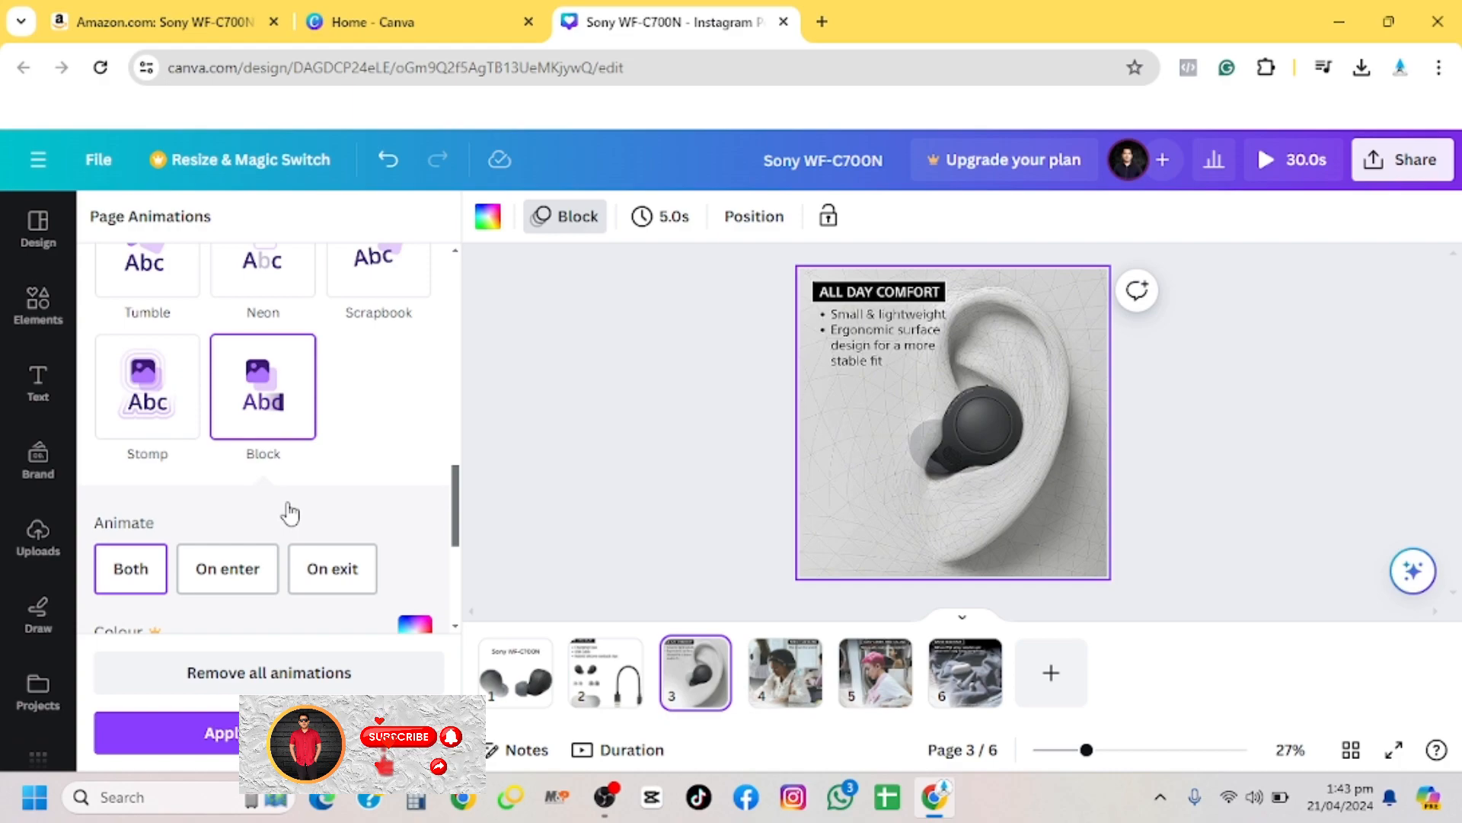
left_click(760, 669)
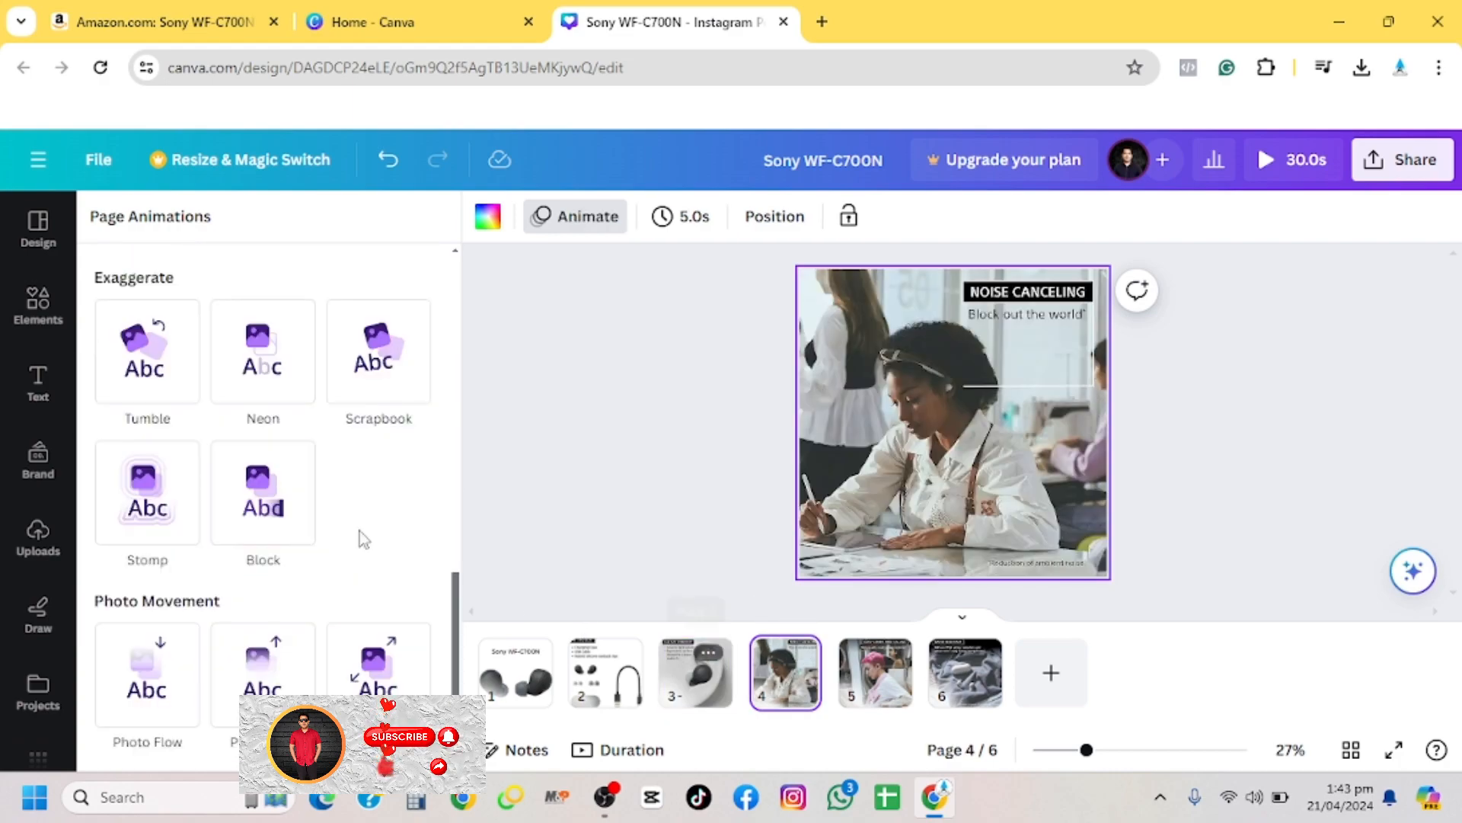
left_click(172, 372)
Apply the Photo Zoom animation to page 5 and Scrapbook to page 6, and return to page 1
left_click(881, 678)
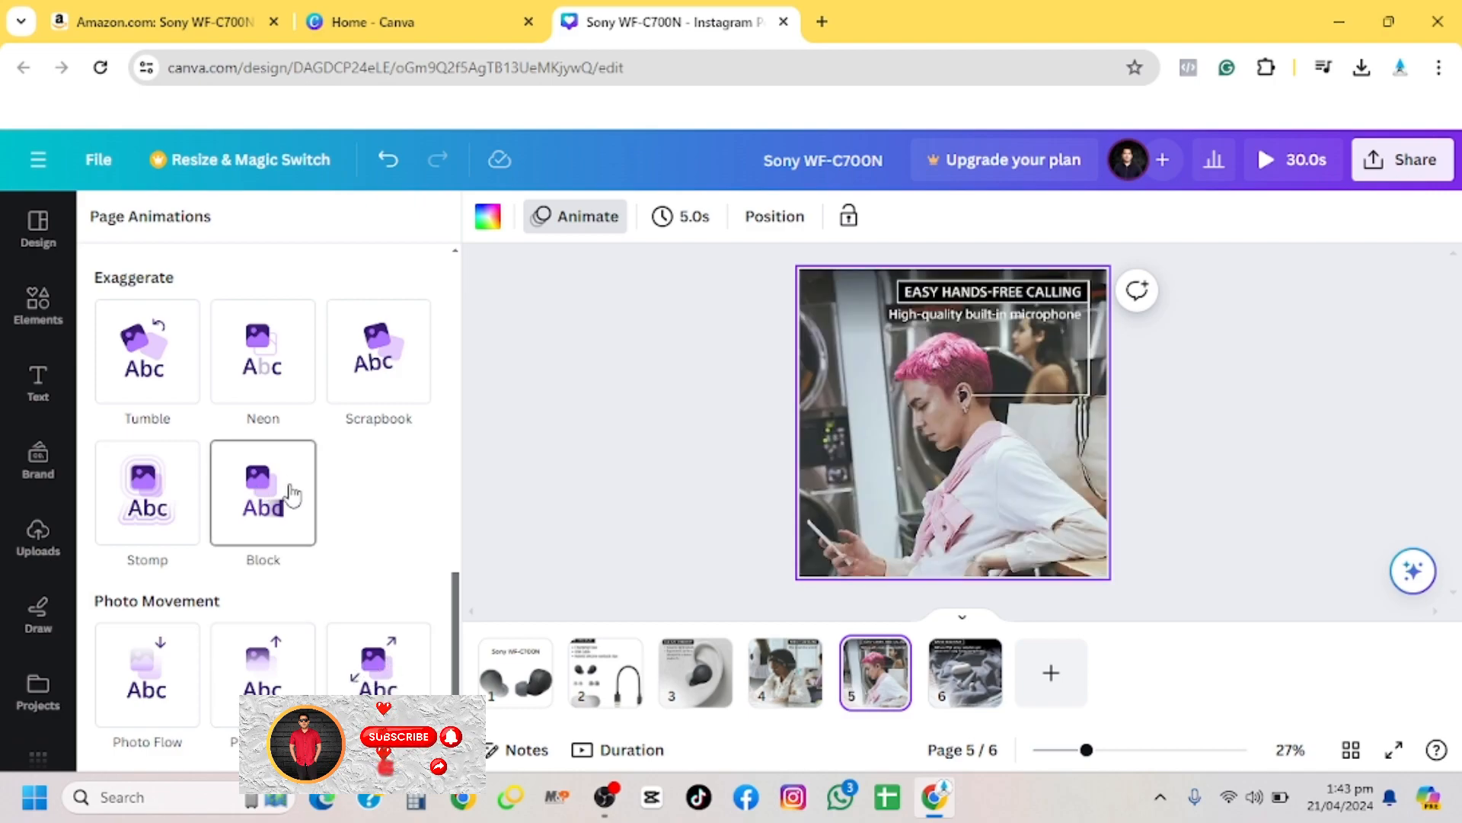
left_click(379, 663)
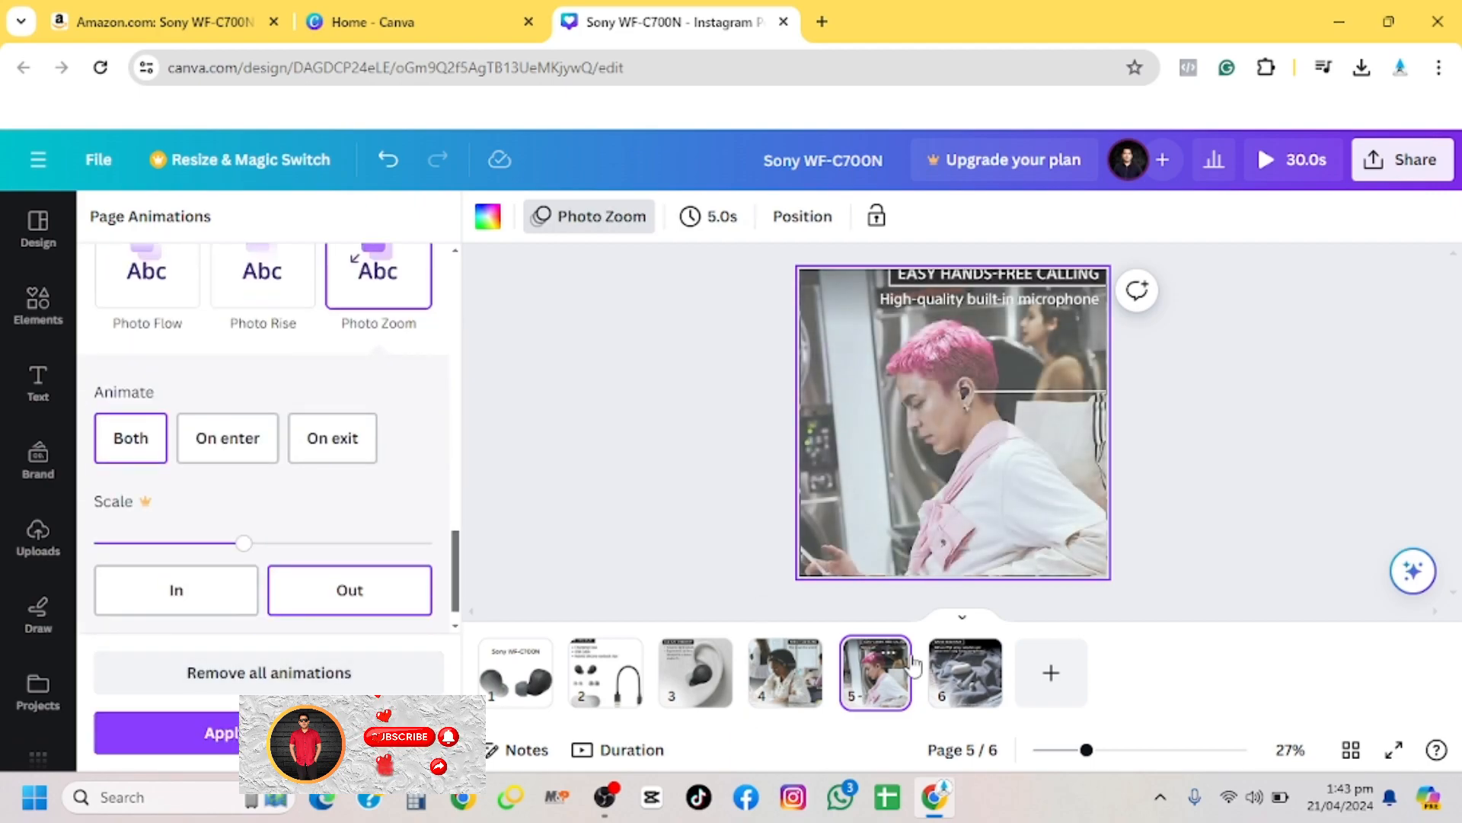
left_click(965, 667)
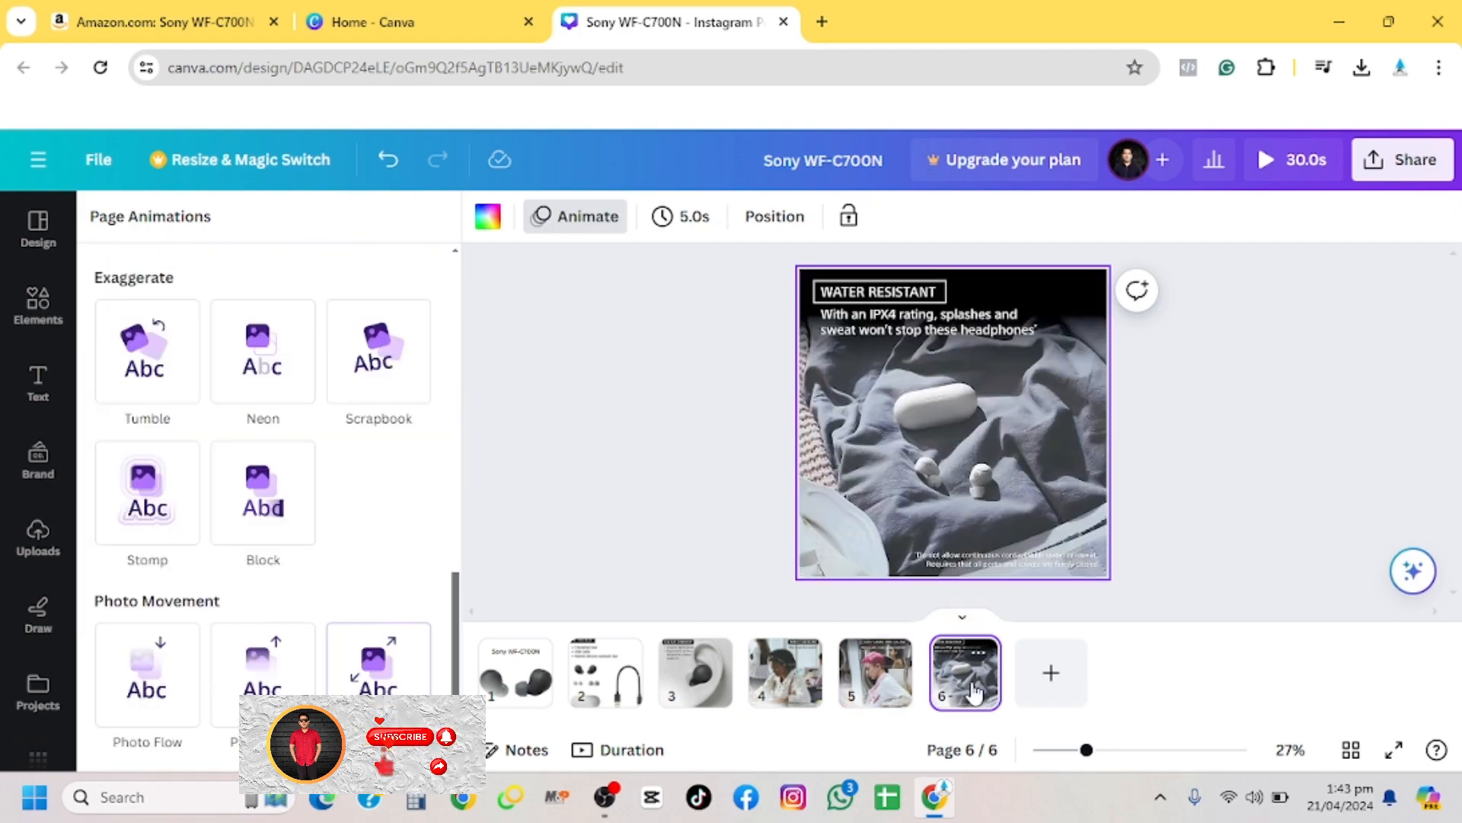
left_click(388, 372)
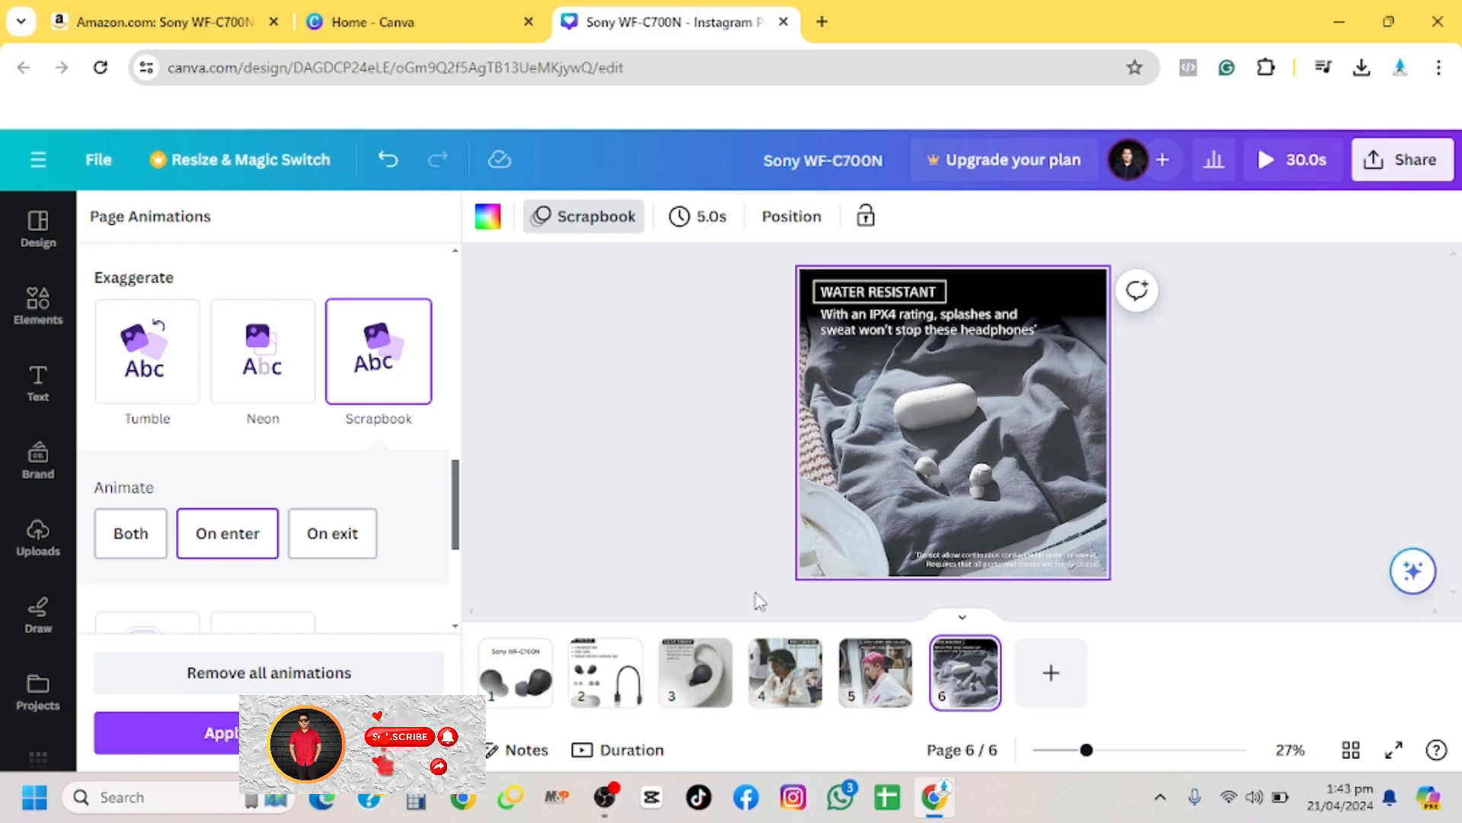
left_click(529, 675)
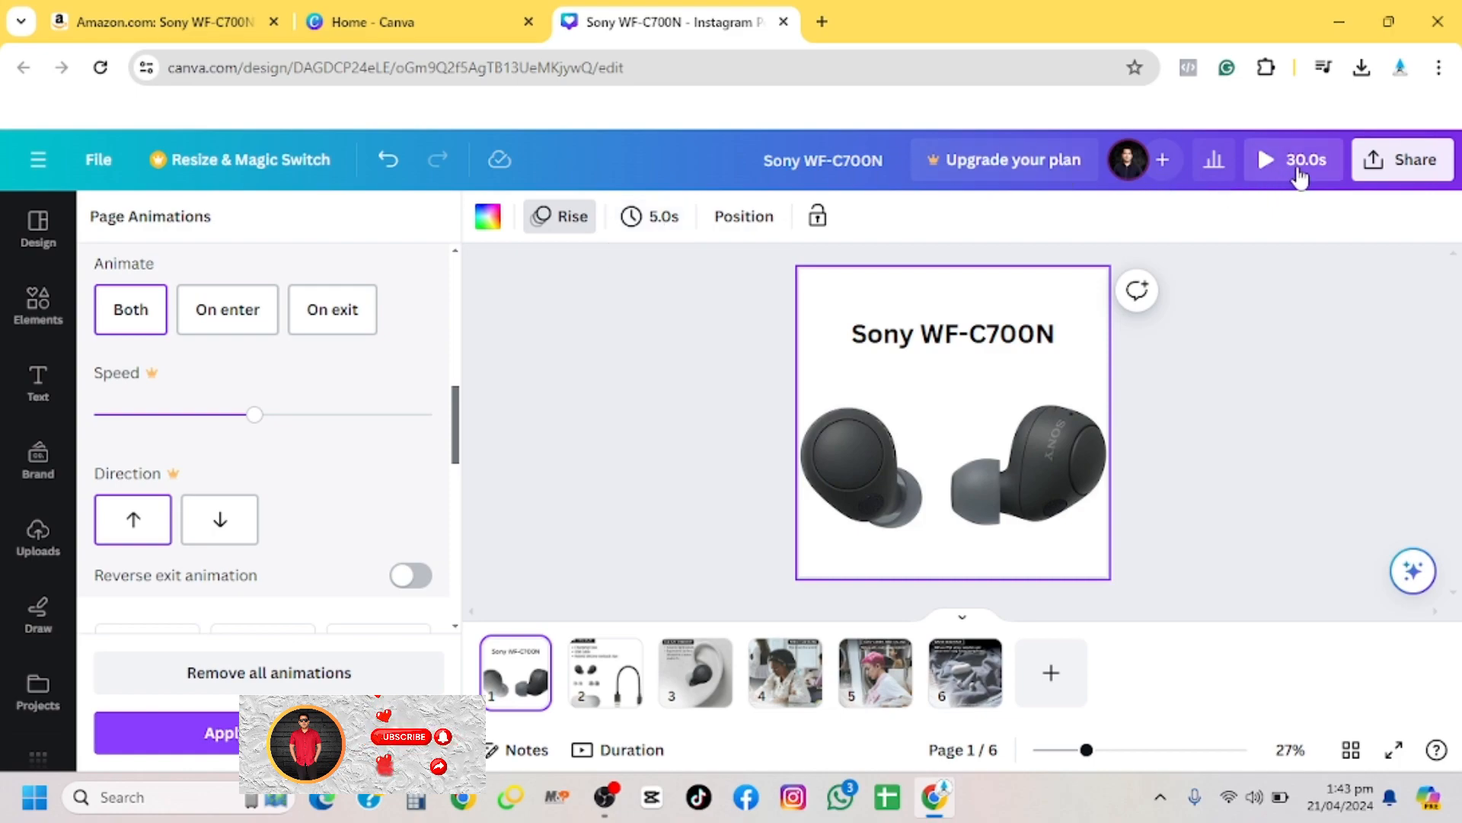
Set the page timing to 2.5 seconds and apply it to all six pages
left_click(653, 223)
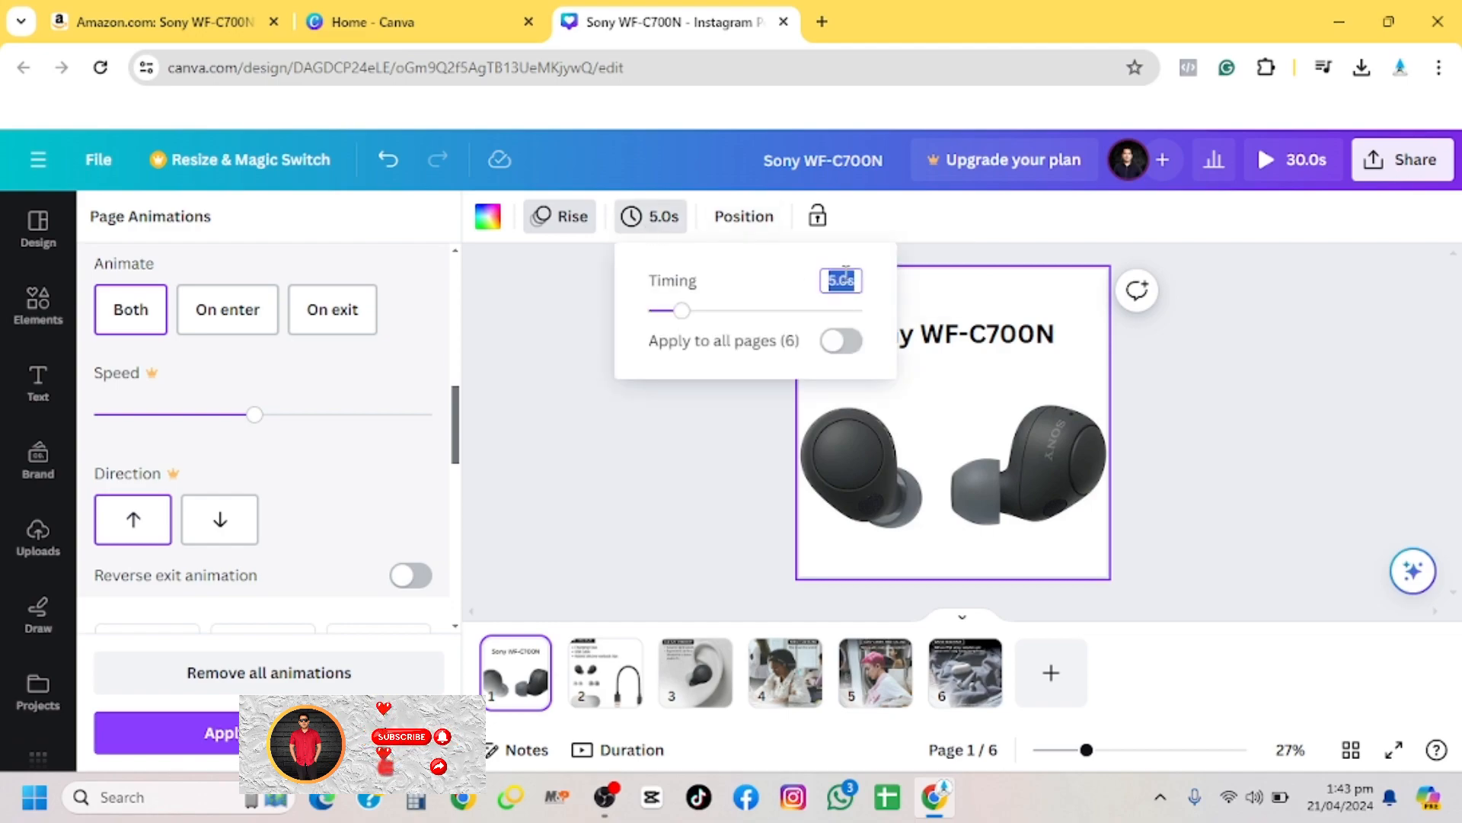
type("3")
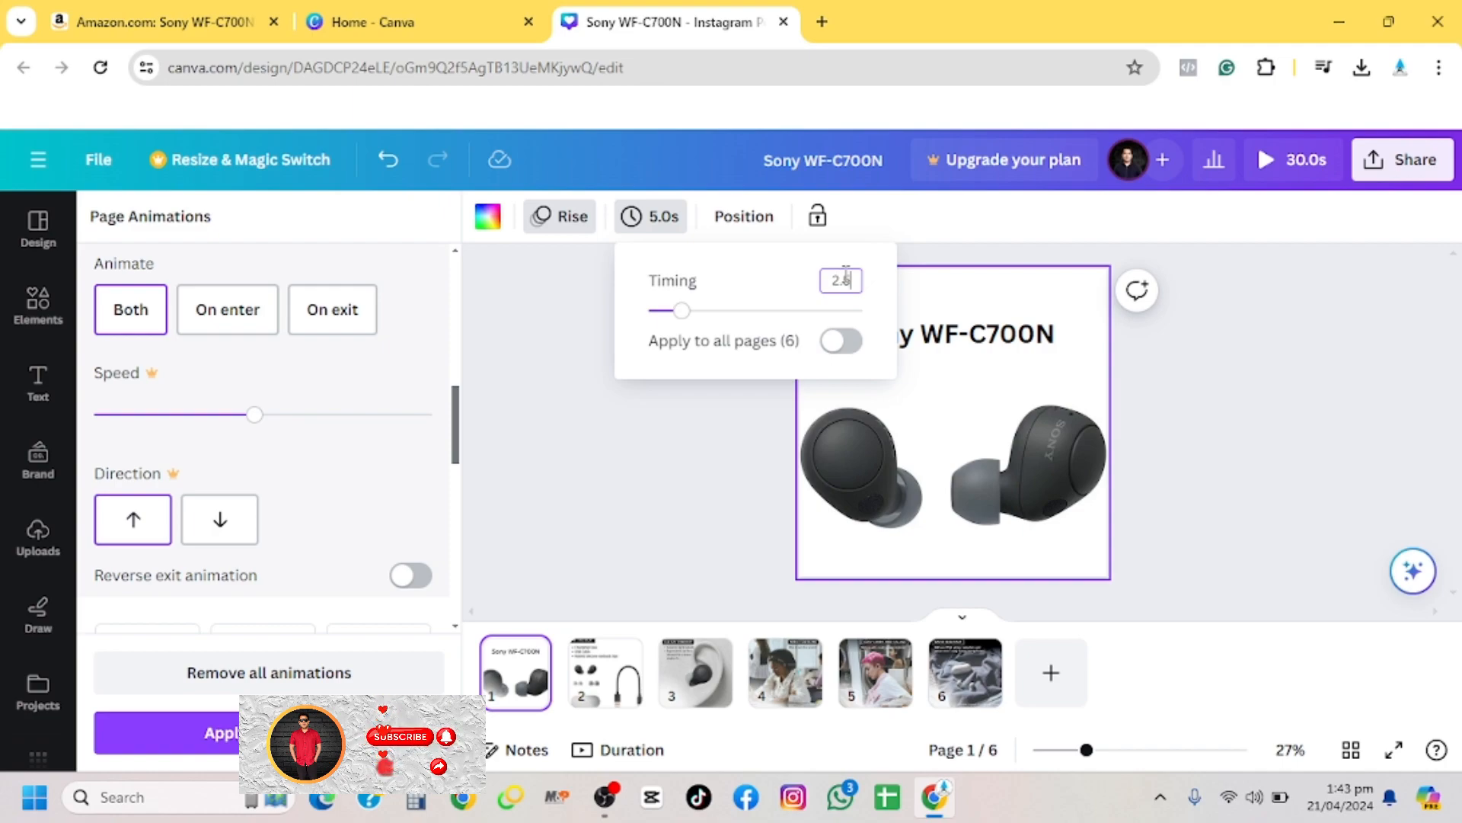
key("Tab")
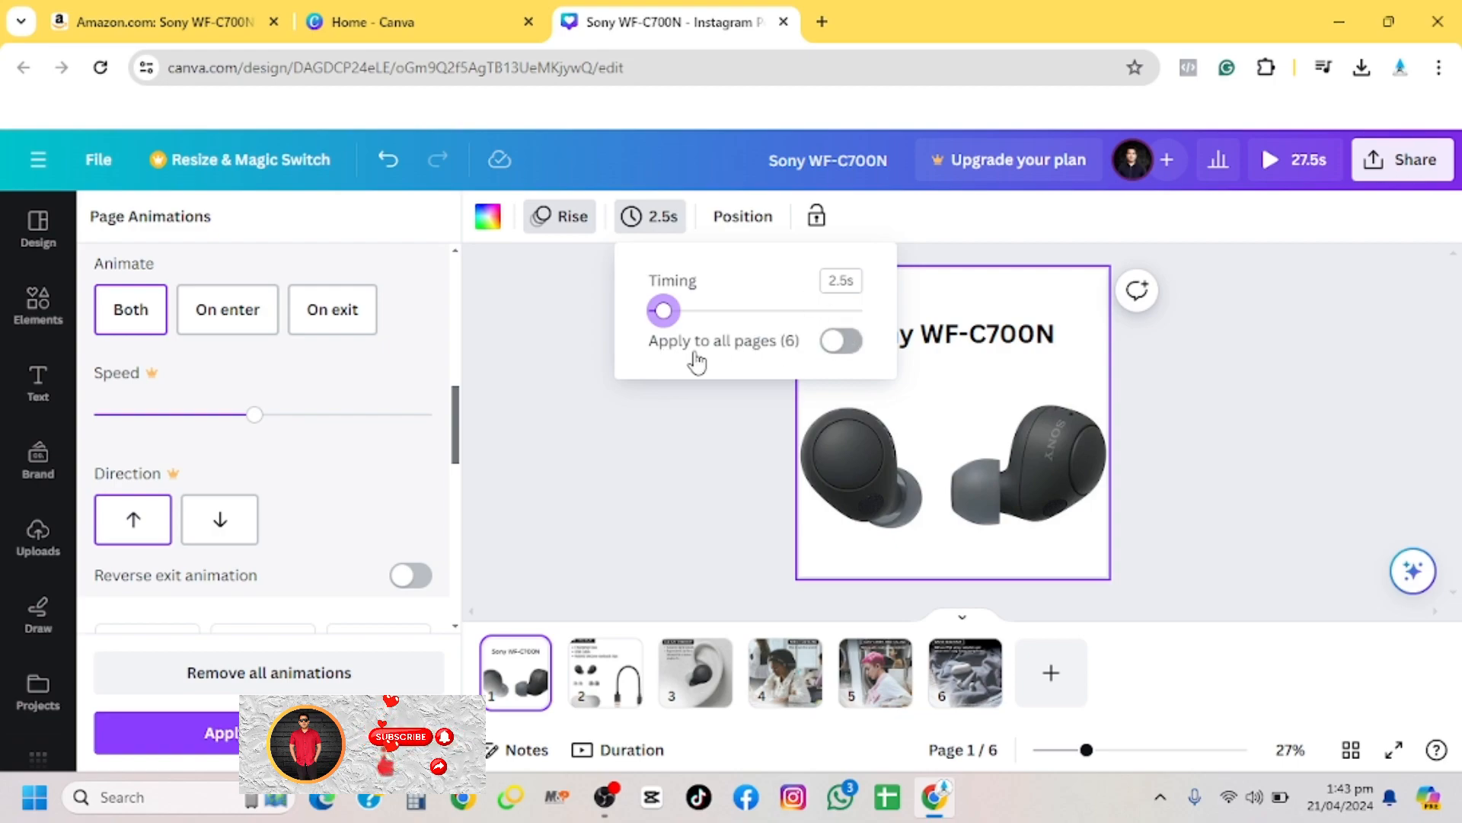
left_click(844, 344)
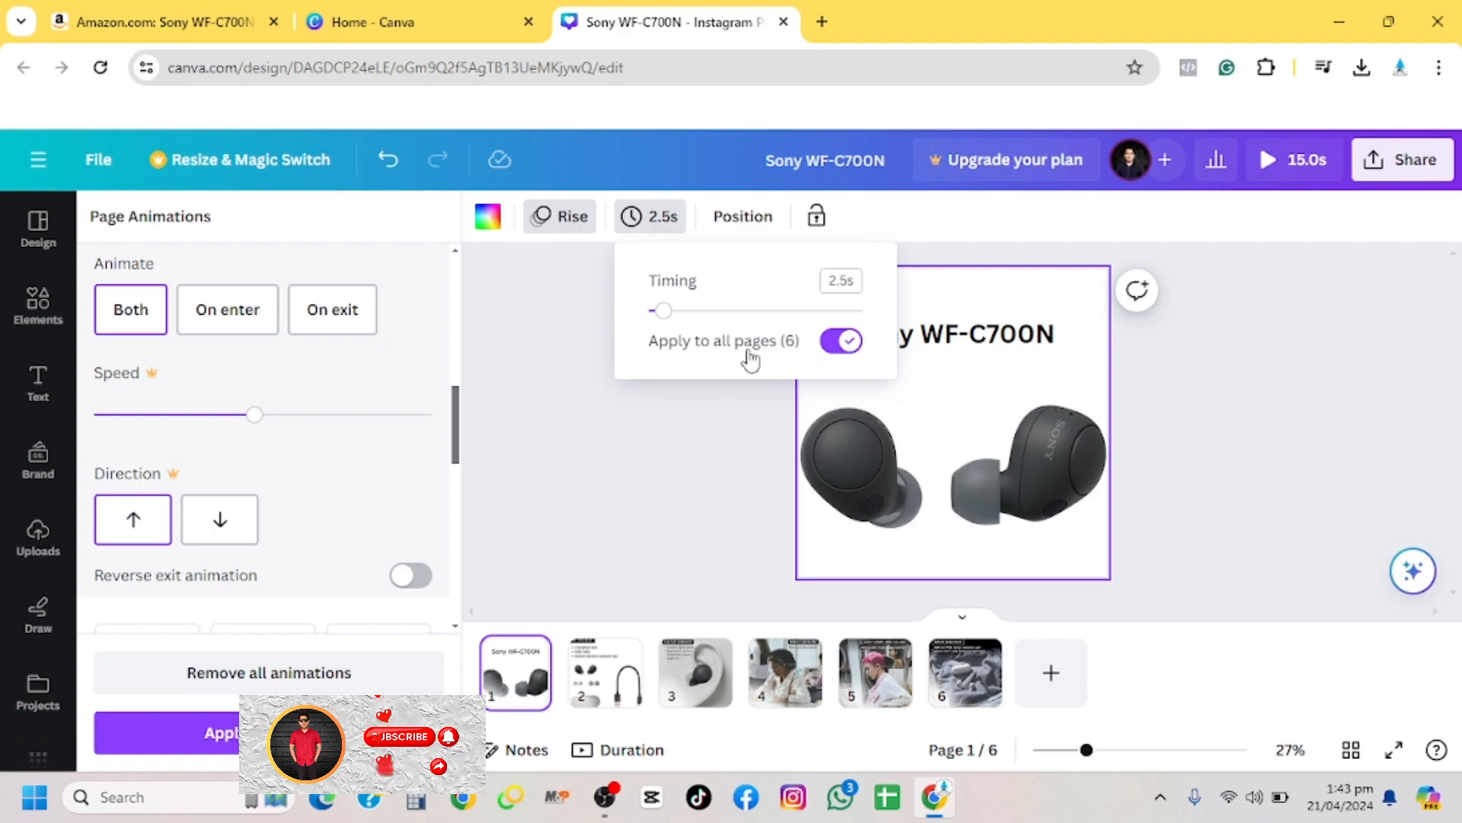
left_click(770, 283)
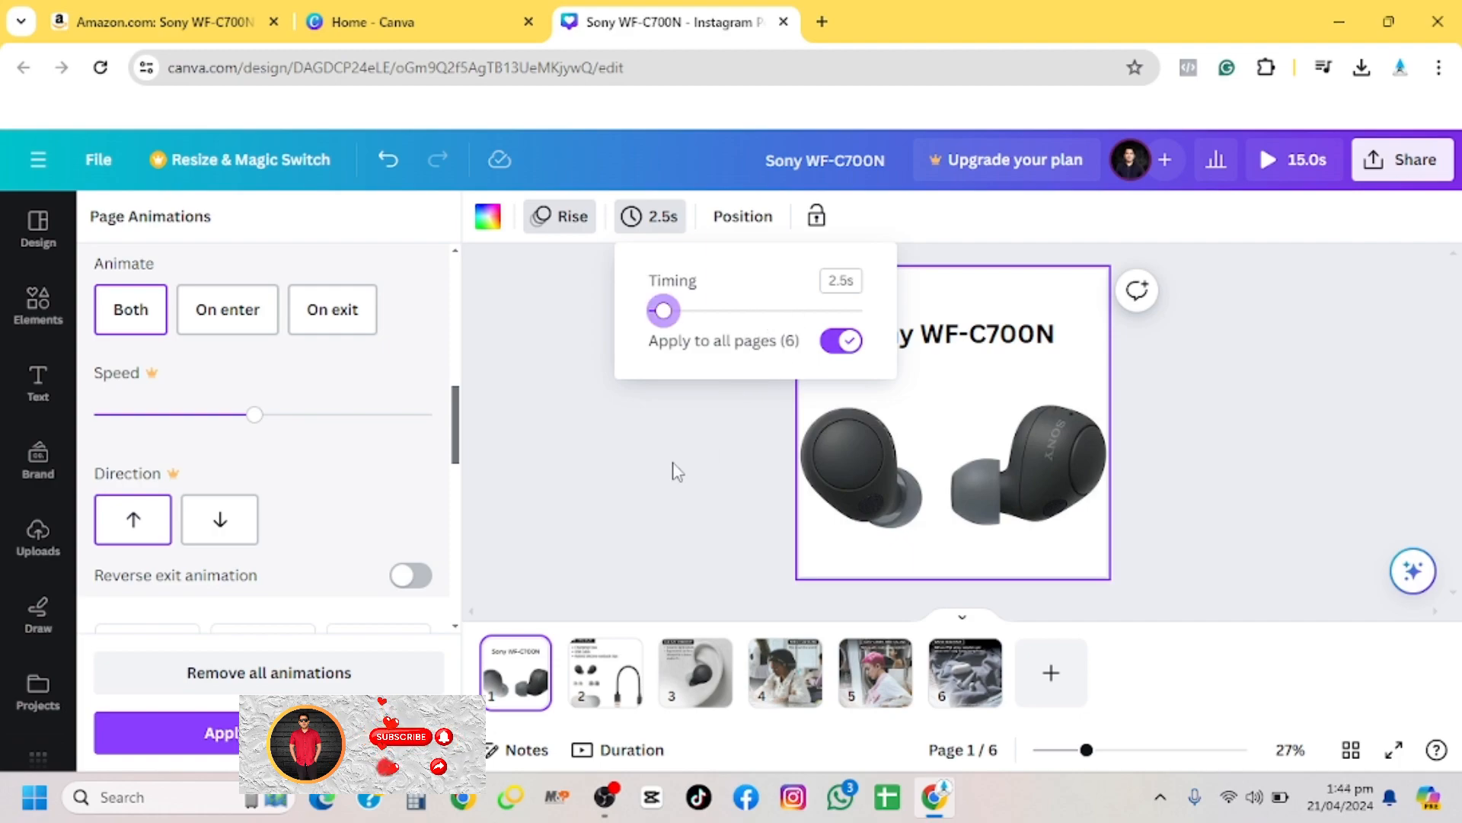
left_click(701, 486)
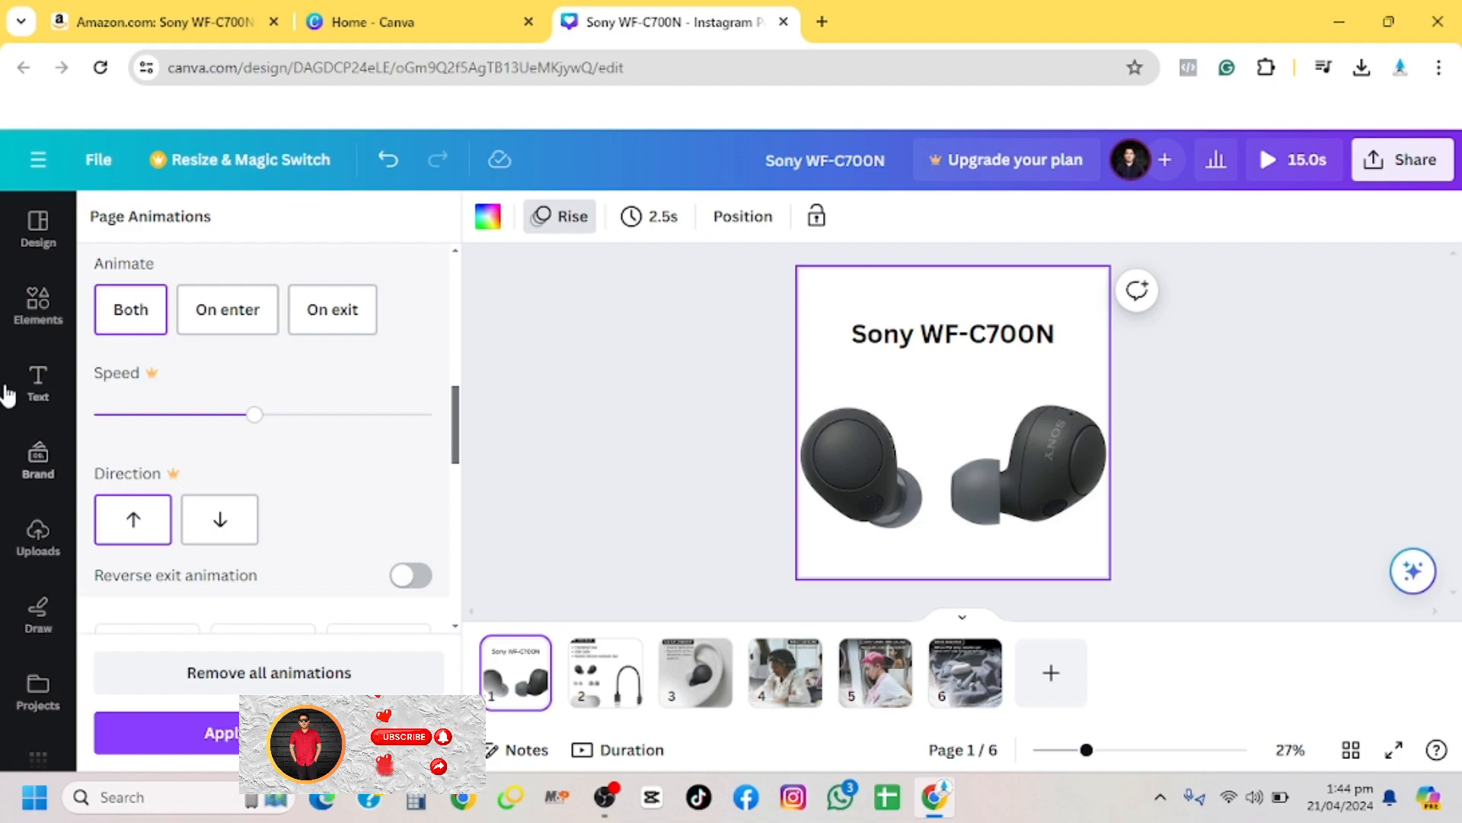
Add the uploaded audio track "Intro Music 2024.mp3" to the design
left_click(47, 544)
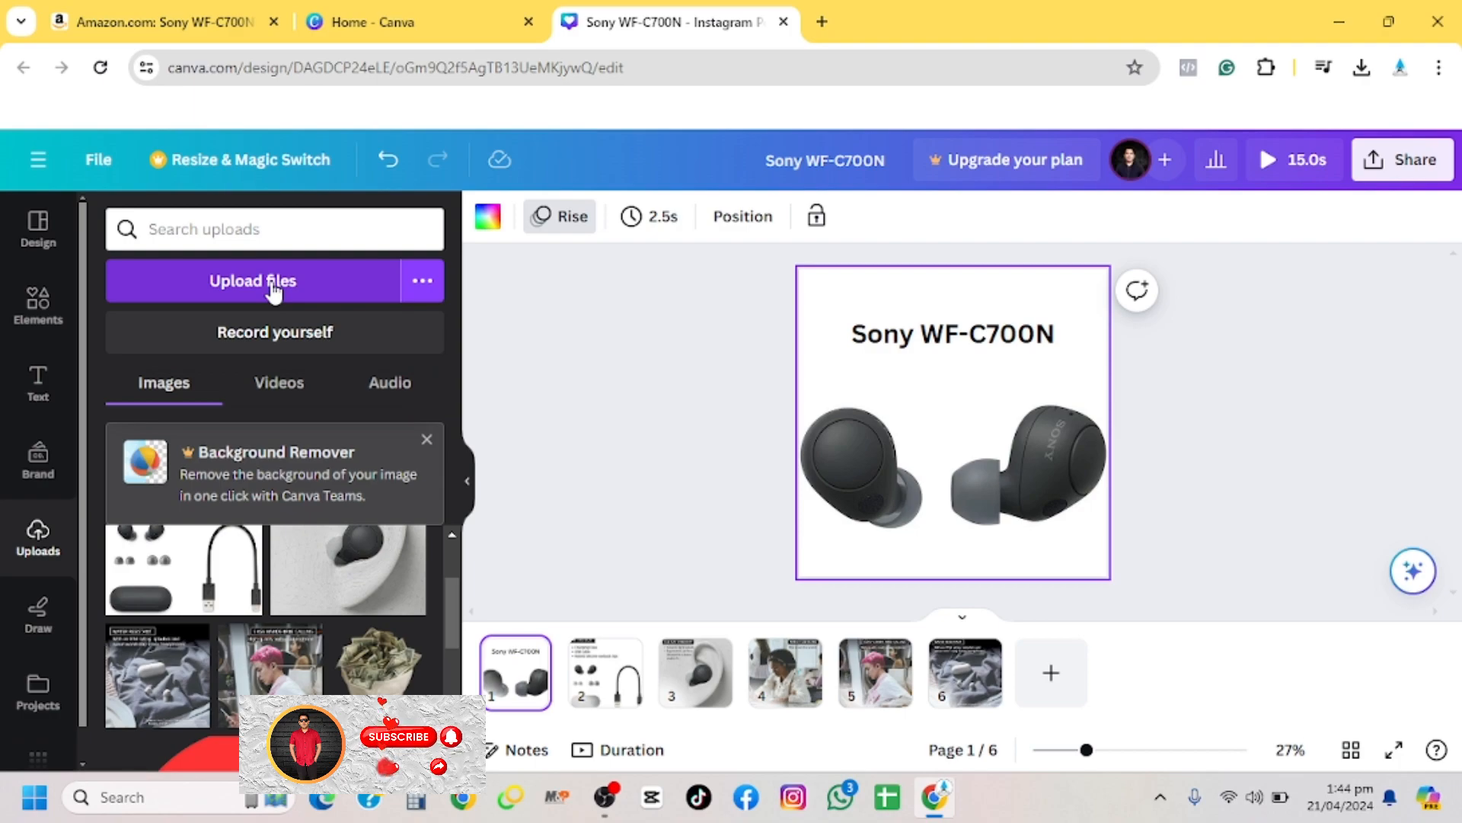
left_click(406, 400)
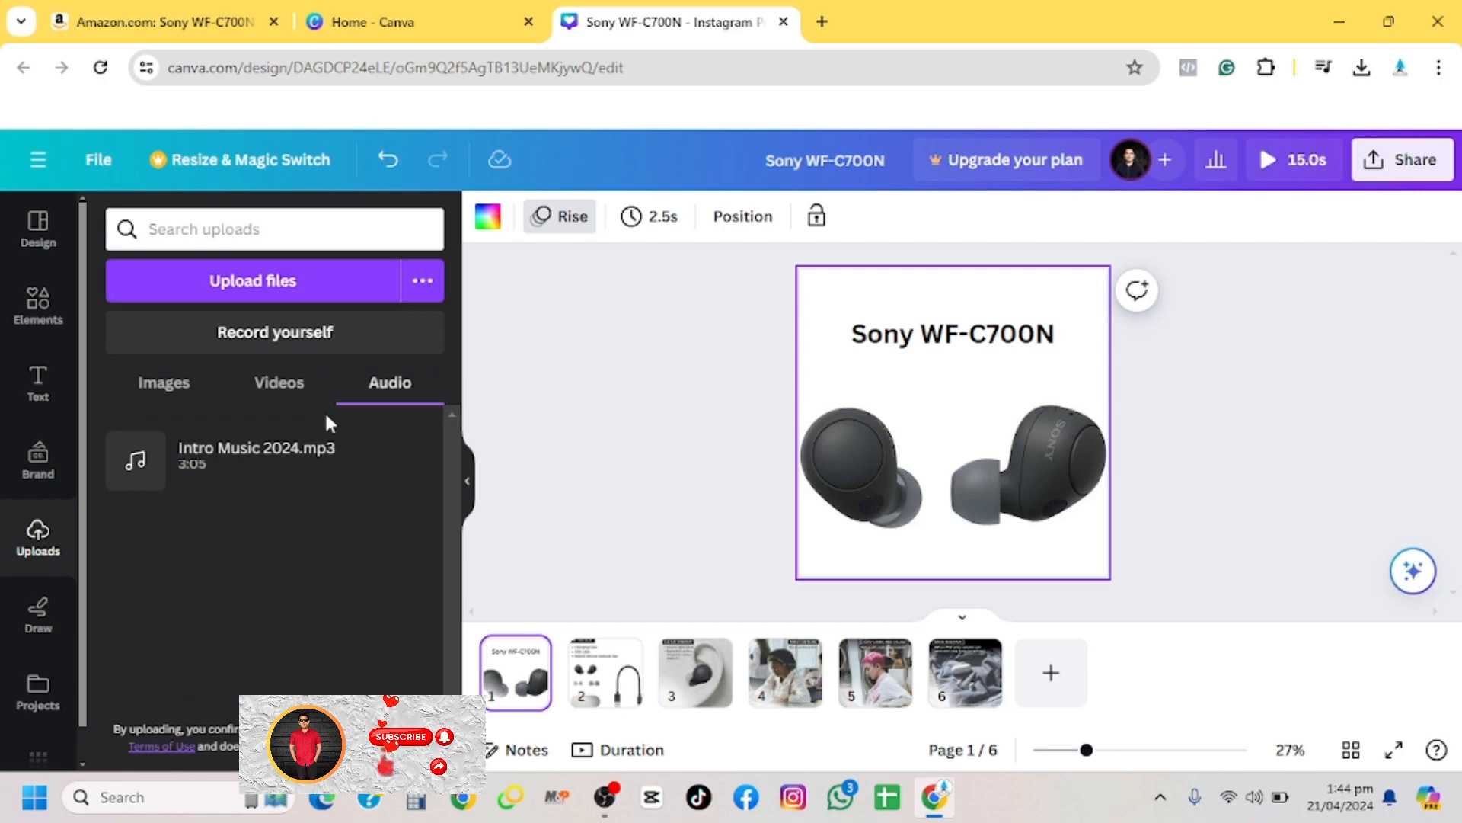
mouse_move(213, 469)
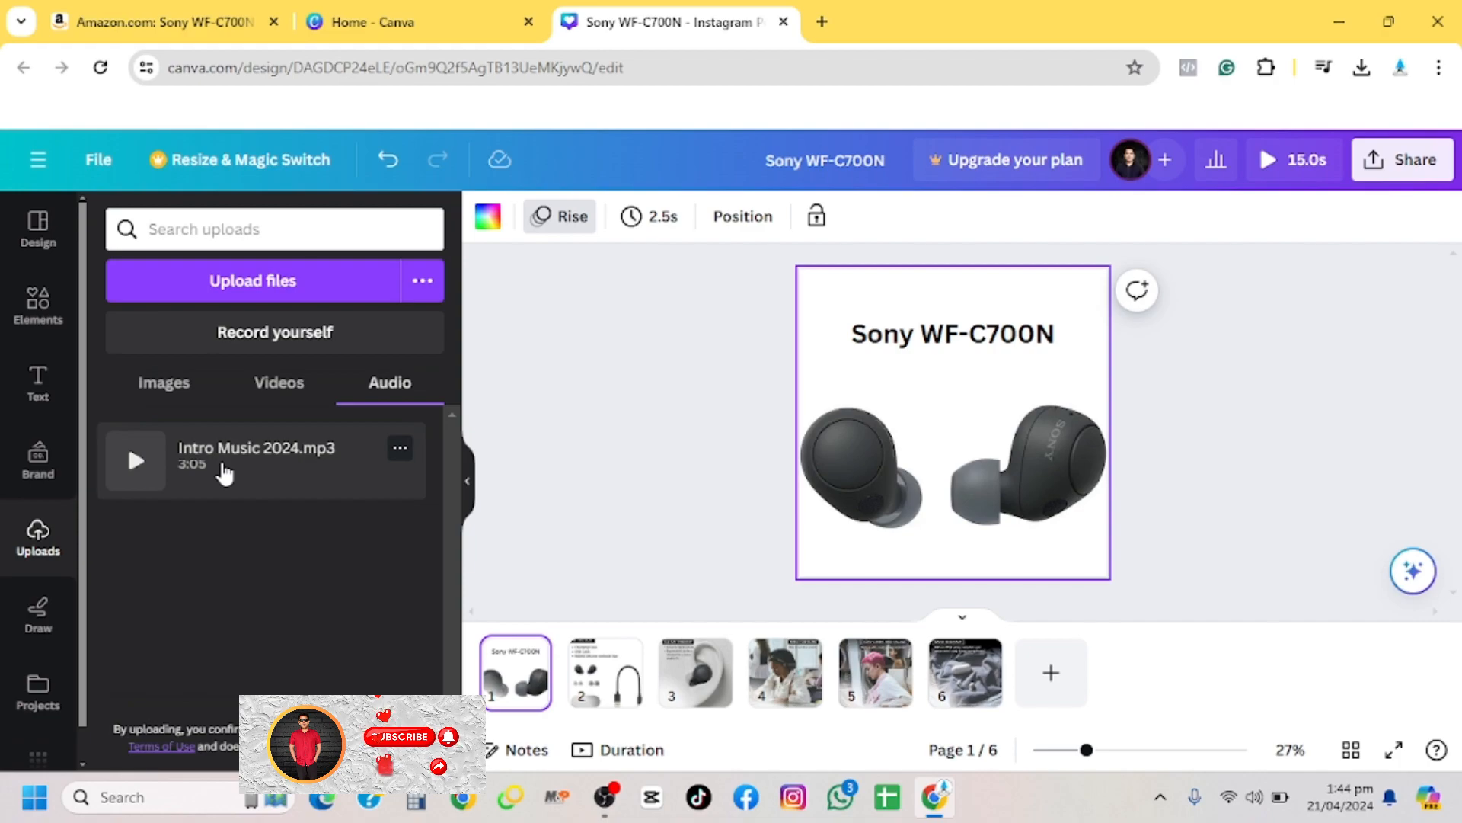
left_click(224, 473)
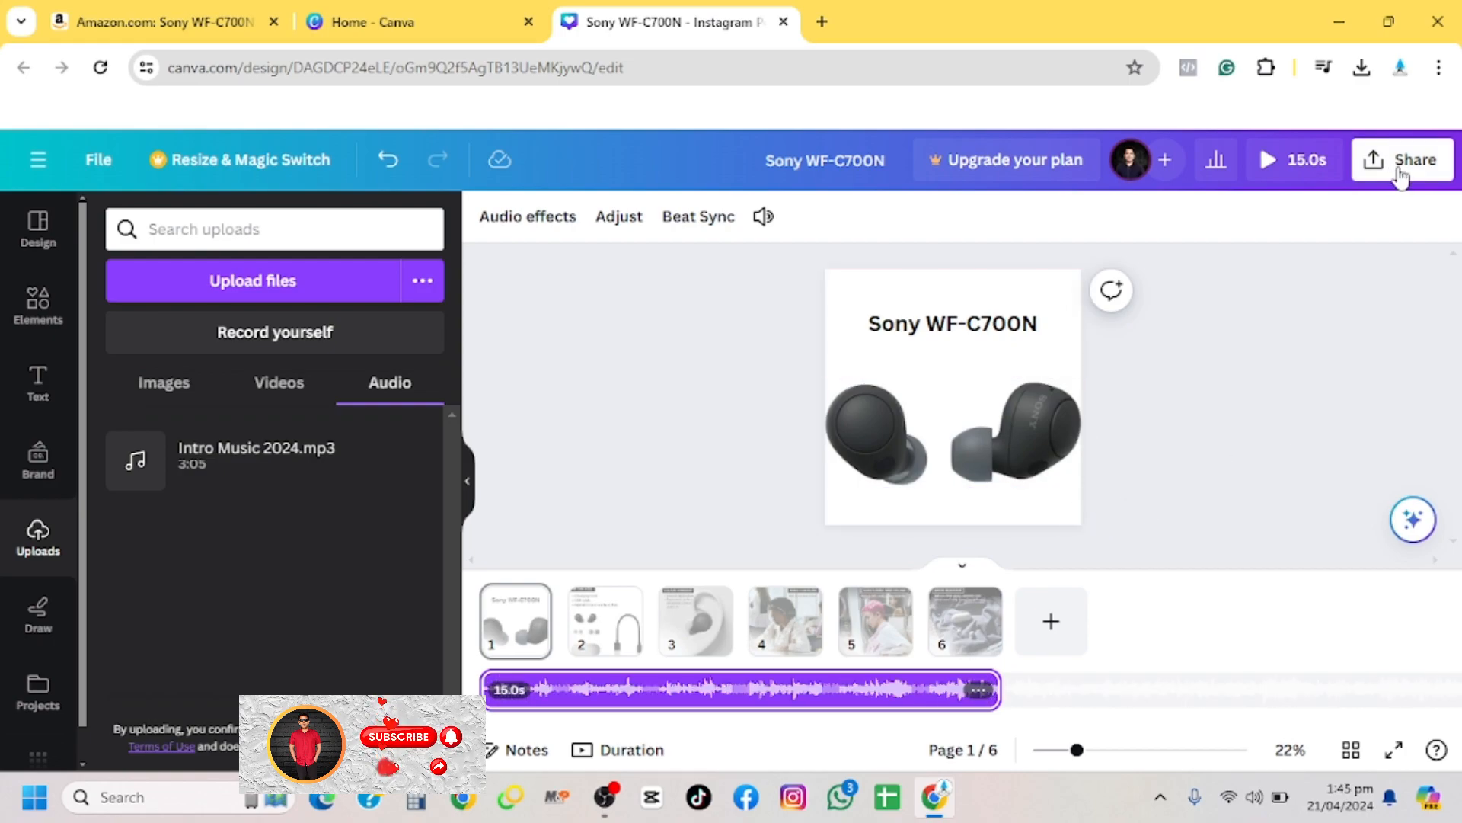
Download all six pages of the design as an MP4 video
left_click(1401, 175)
scroll(1267, 470, "down", 2)
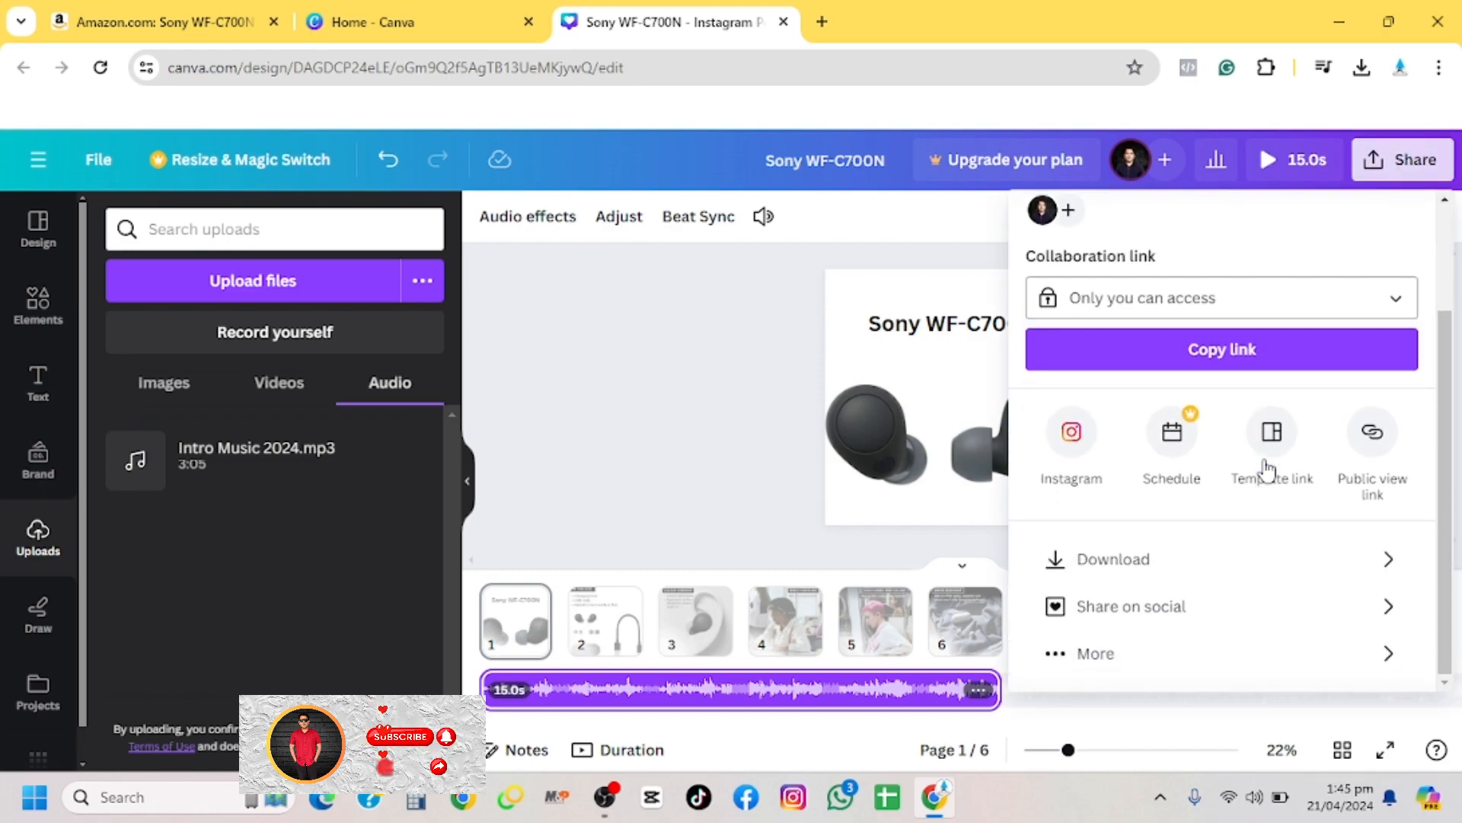
left_click(1133, 565)
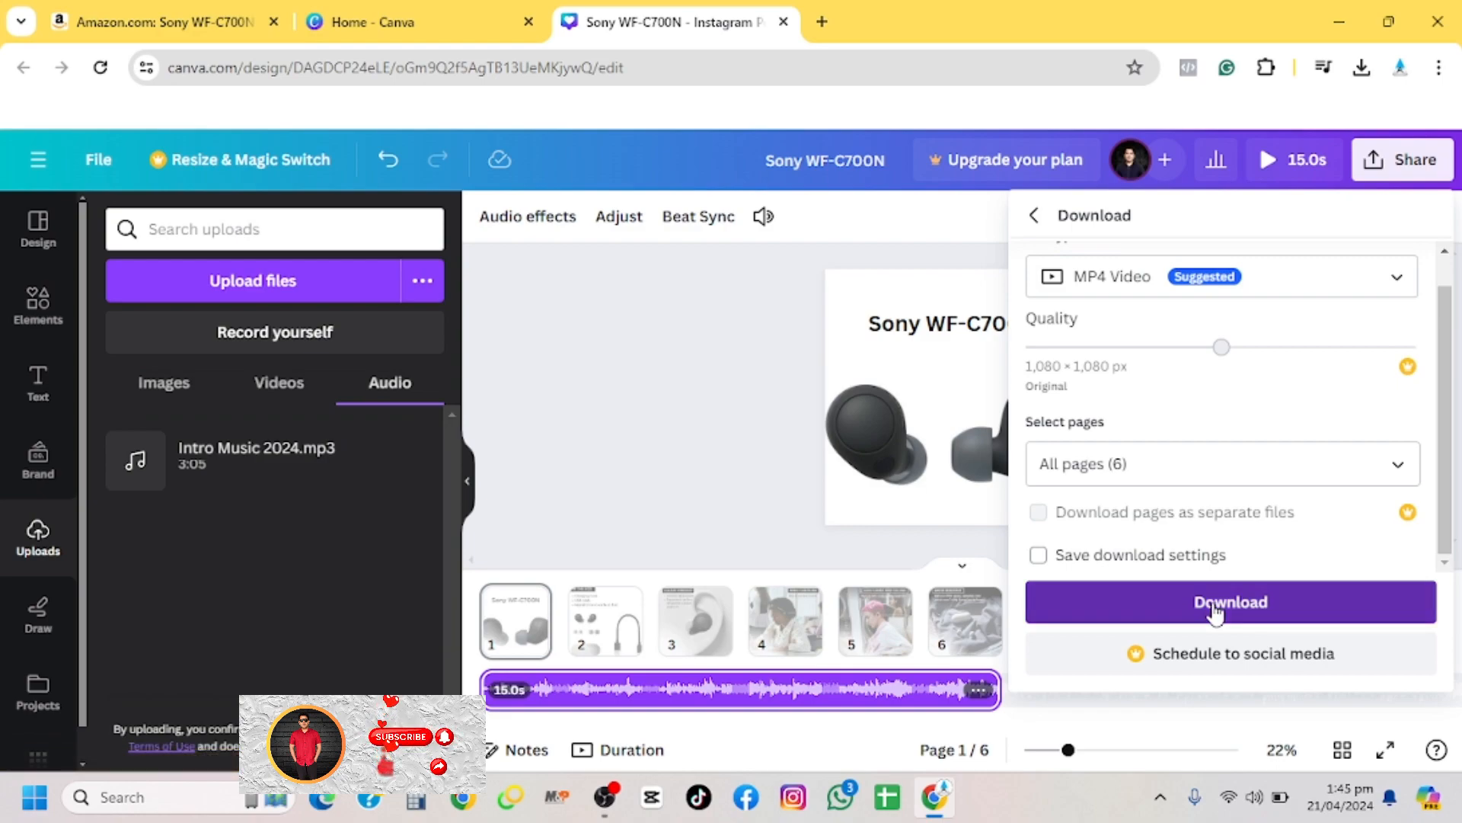
left_click(1215, 606)
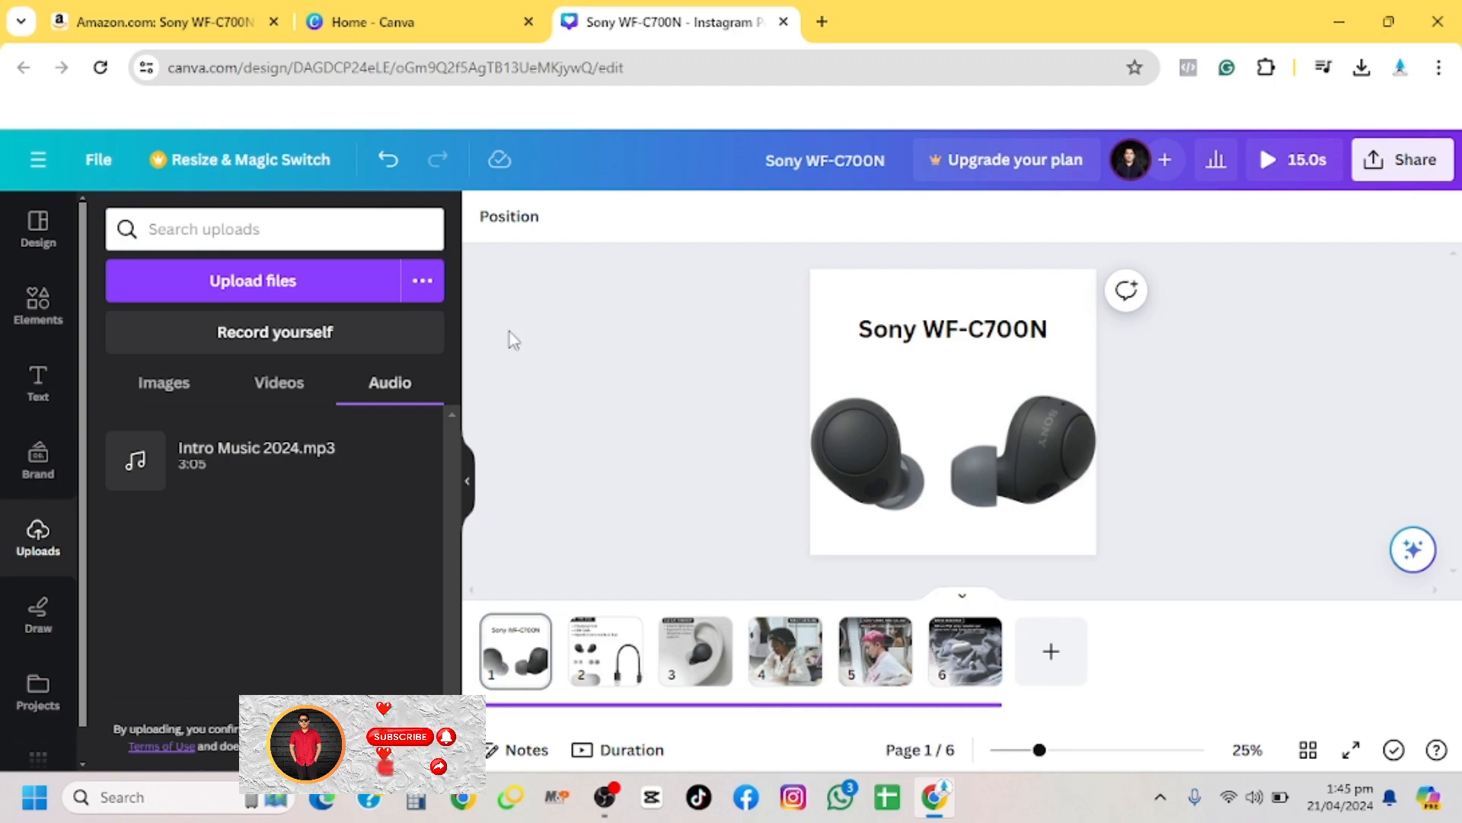
Switch to the Amazon listing for the earbuds, generate its short affiliate text link, and copy it
left_click(228, 21)
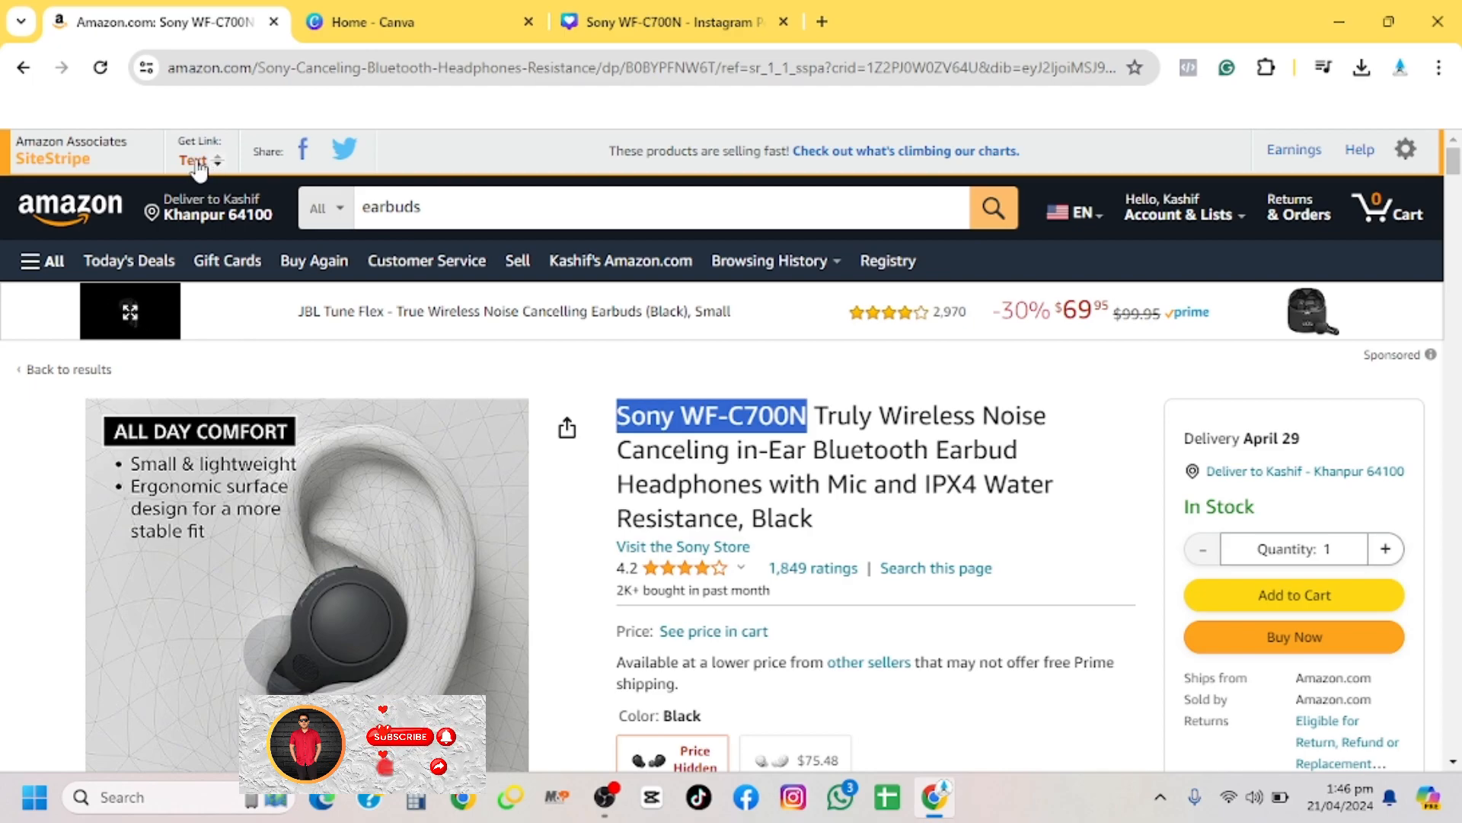
left_click(197, 162)
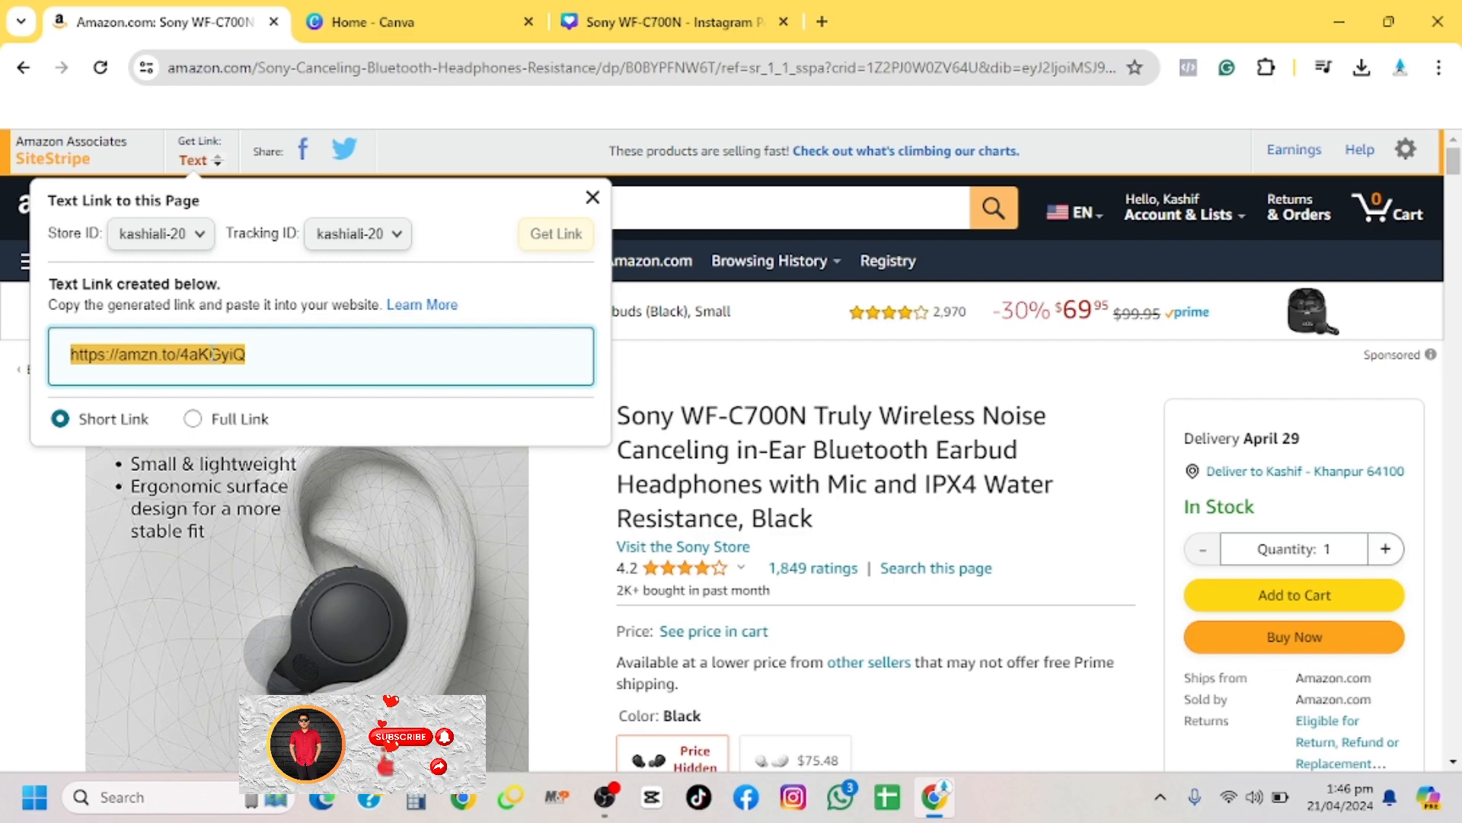
right_click(213, 355)
left_click(278, 378)
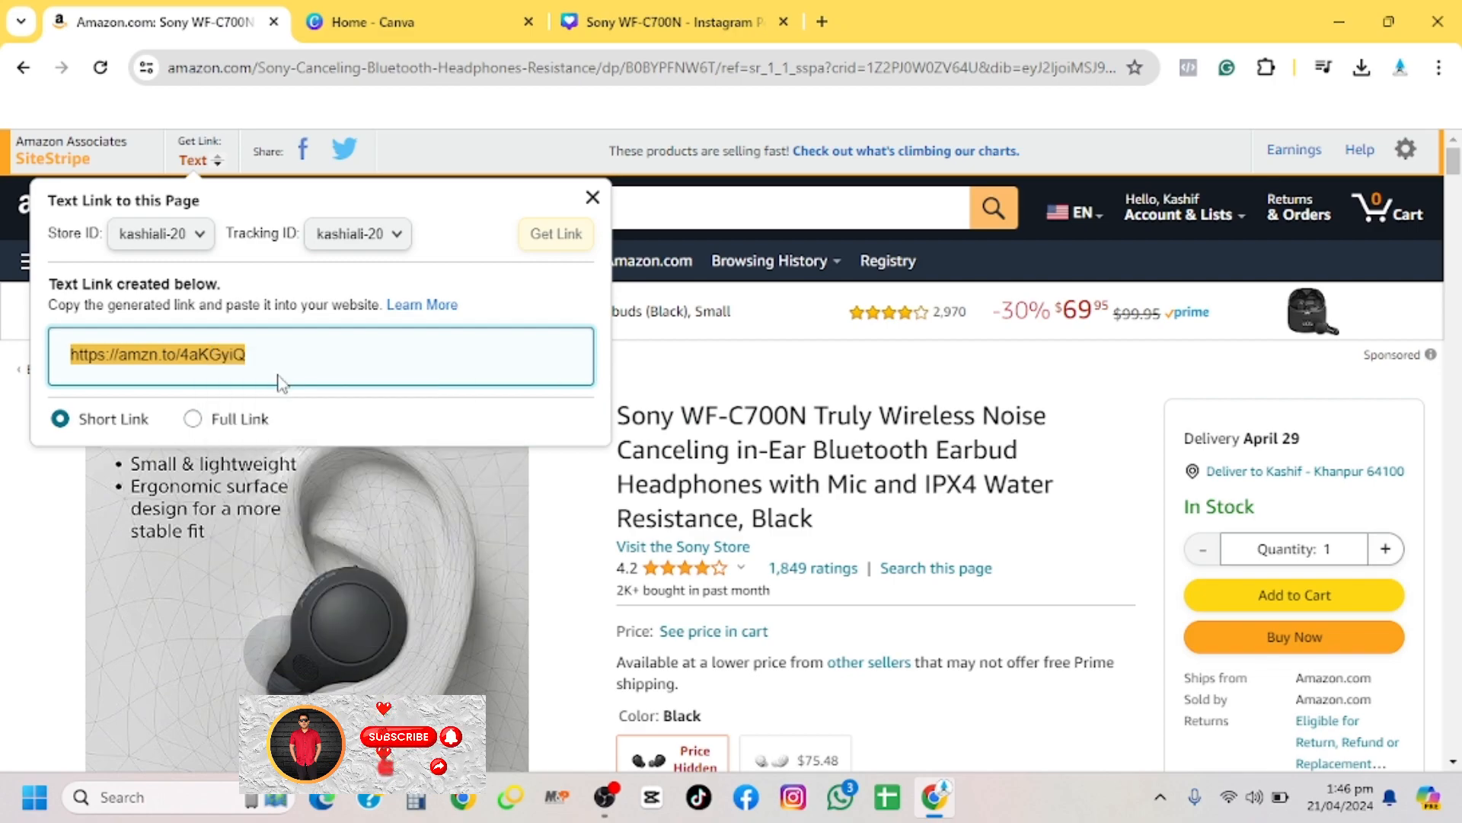